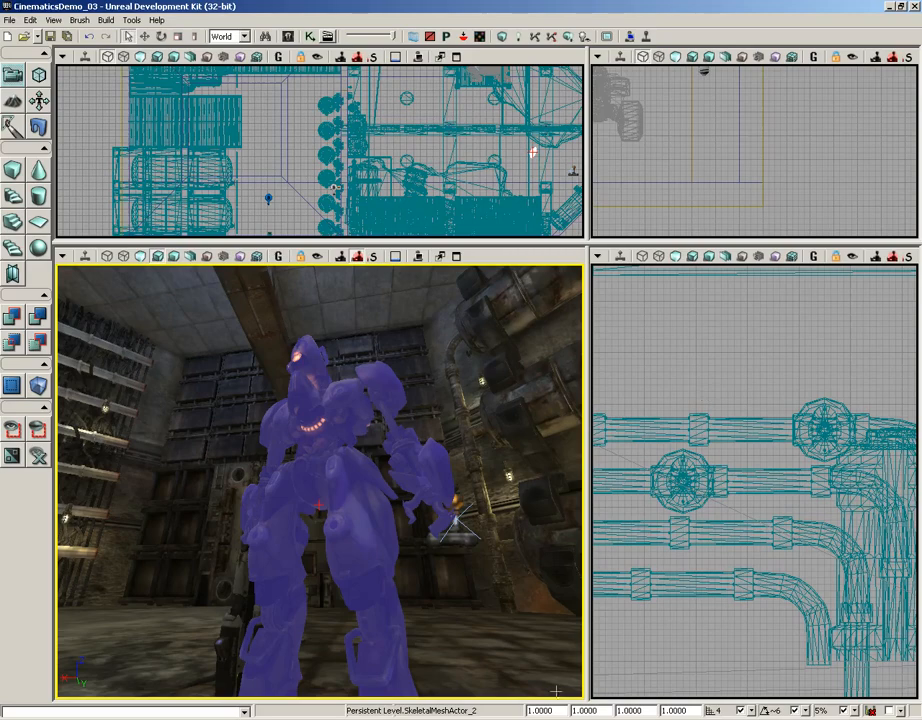
# - Start an in-editor play test from the floor of the dark room near the glowing wall switch
pyautogui.moveTo(529, 595); pyautogui.dragTo(56, 320)
pyautogui.moveTo(529, 595); pyautogui.dragTo(529, 670, button='right')
pyautogui.moveTo(529, 595); pyautogui.dragTo(85, 280)
pyautogui.moveTo(422, 545); pyautogui.dragTo(323, 432, button='right')
pyautogui.moveTo(420, 543); pyautogui.dragTo(405, 572, button='right')
pyautogui.rightClick(375, 571)
pyautogui.click(398, 564)
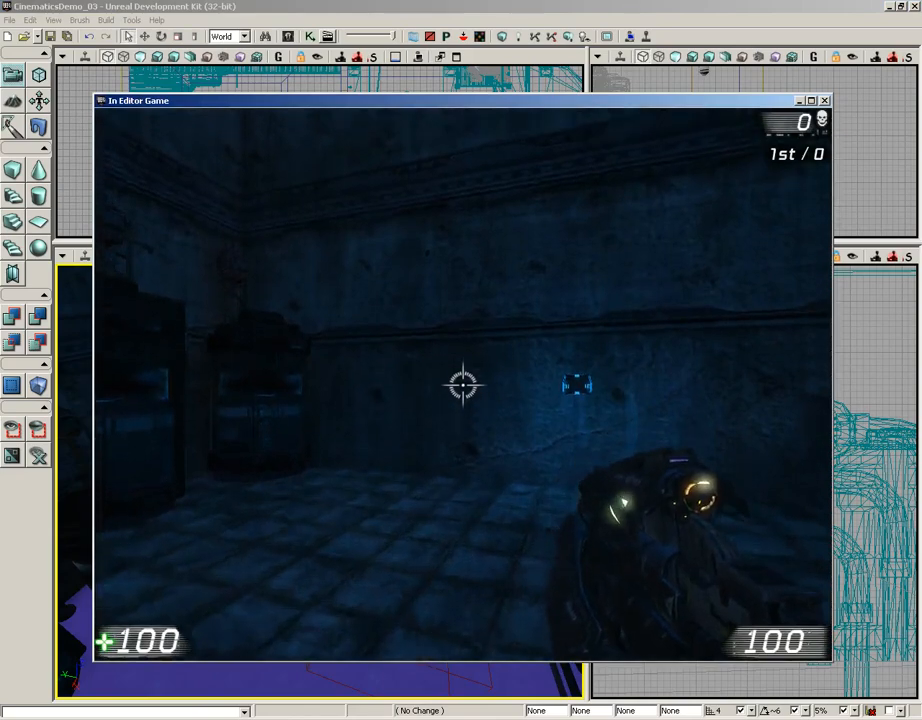
# - Walk to the glowing wall switch, activate it to run the cinematic, and end the play test
pyautogui.press('w')
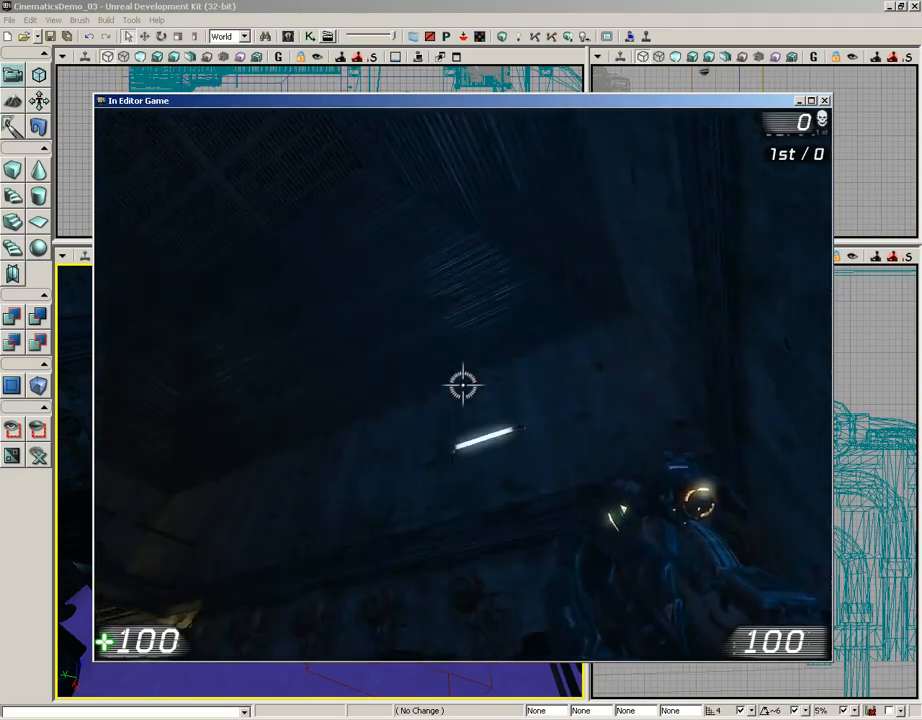
pyautogui.click(463, 384)
pyautogui.press('w')
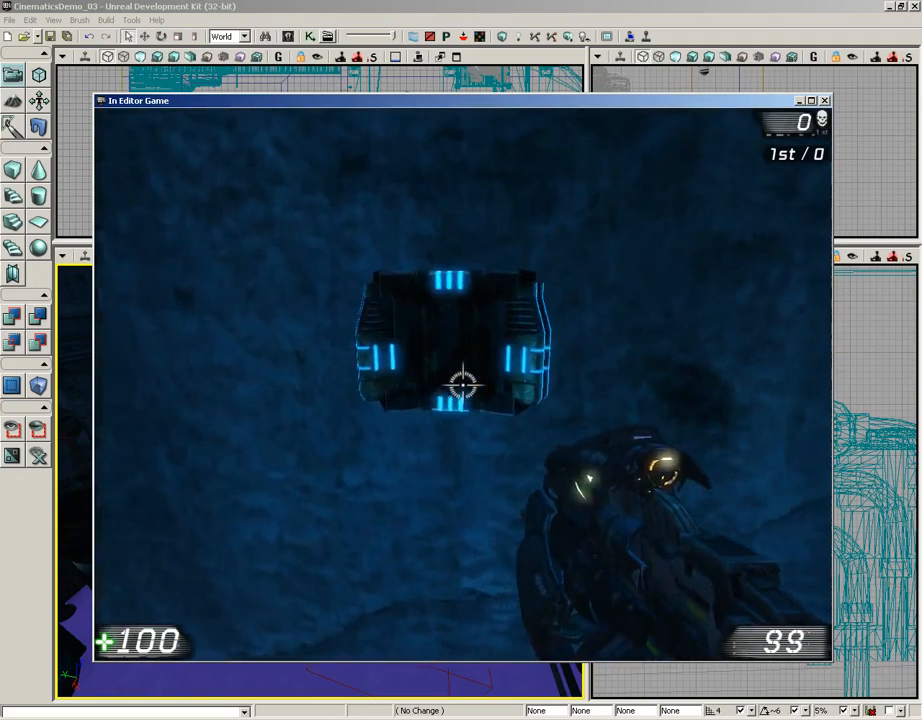
pyautogui.press('e')
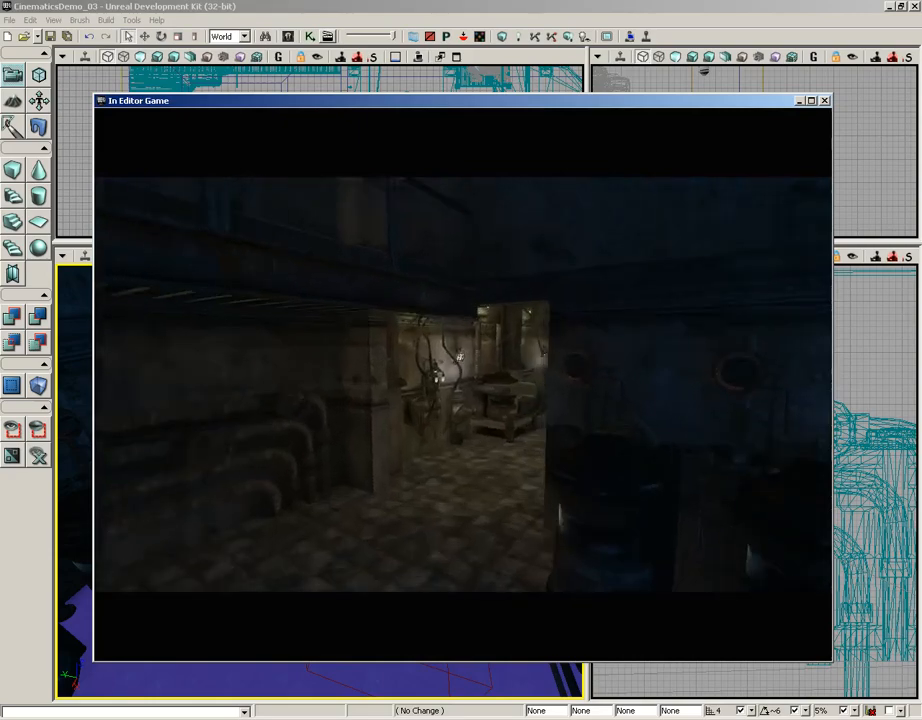
pyautogui.press('Escape')
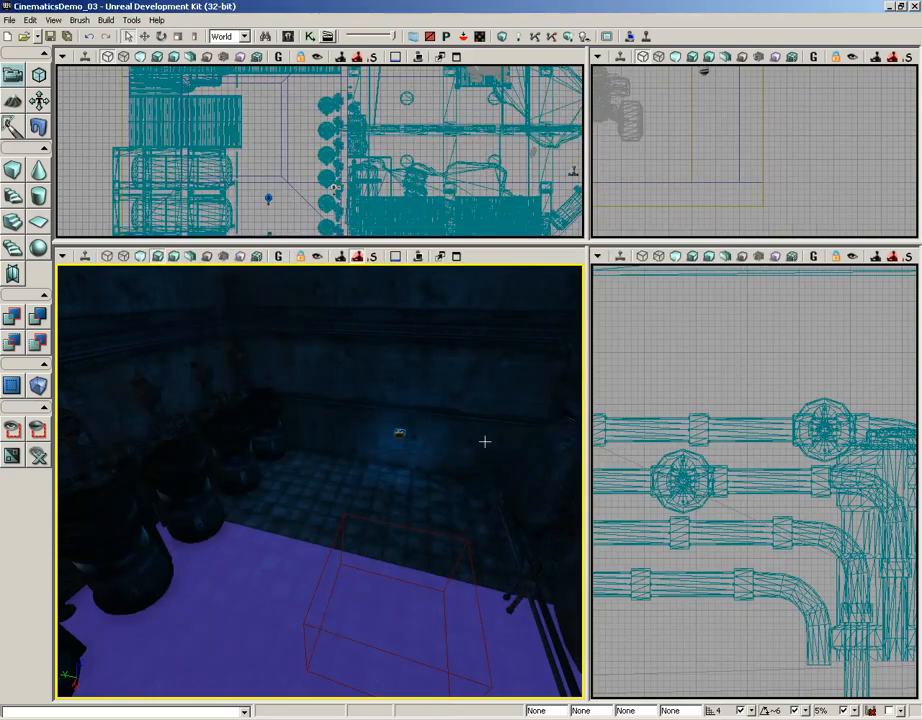
# - Play-test the dark room again from the floor, trigger the cinematic at the wall switch, and stop the test
pyautogui.rightClick(373, 541)
pyautogui.click(396, 534)
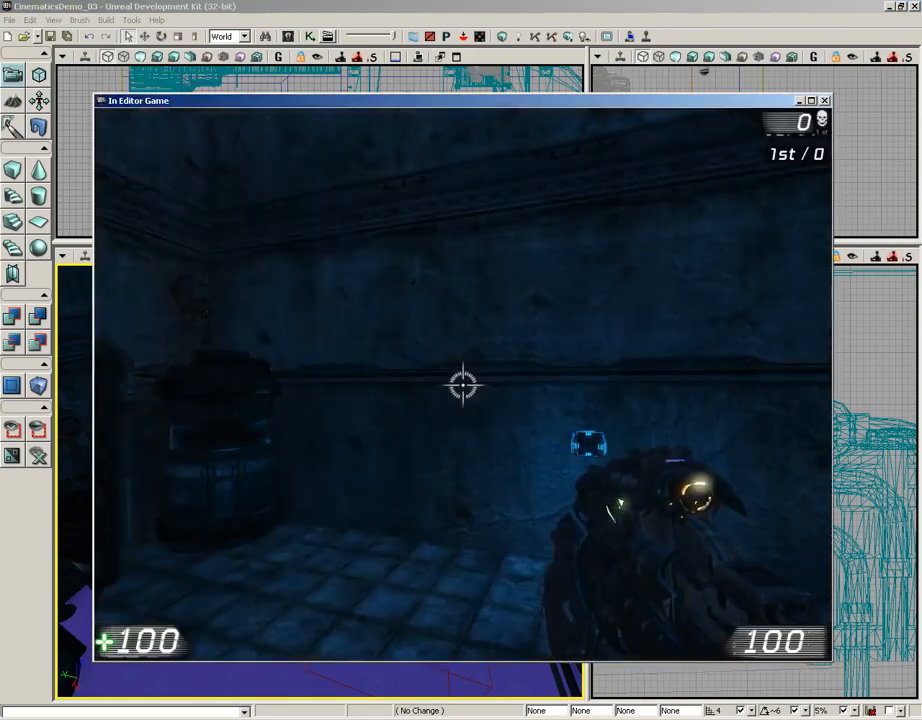
pyautogui.press('w')
pyautogui.press('e')
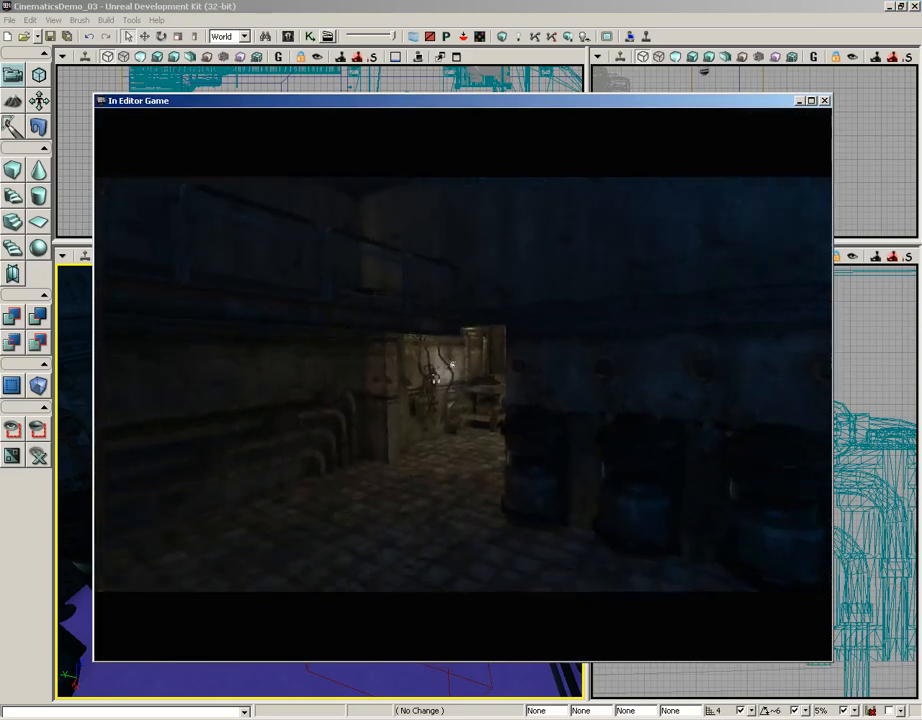
pyautogui.press('Escape')
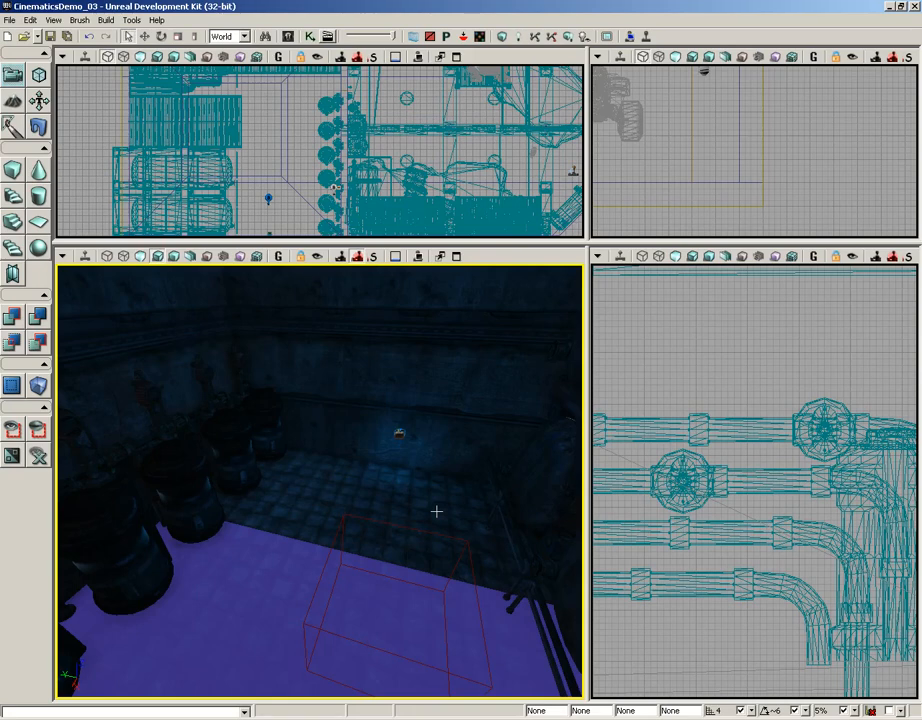
# - Enable Force Dynamic Light on the toggleable point light beside the wall lamp and close its properties
pyautogui.moveTo(436, 511); pyautogui.dragTo(333, 397, button='right')
pyautogui.moveTo(333, 397); pyautogui.dragTo(312, 250)
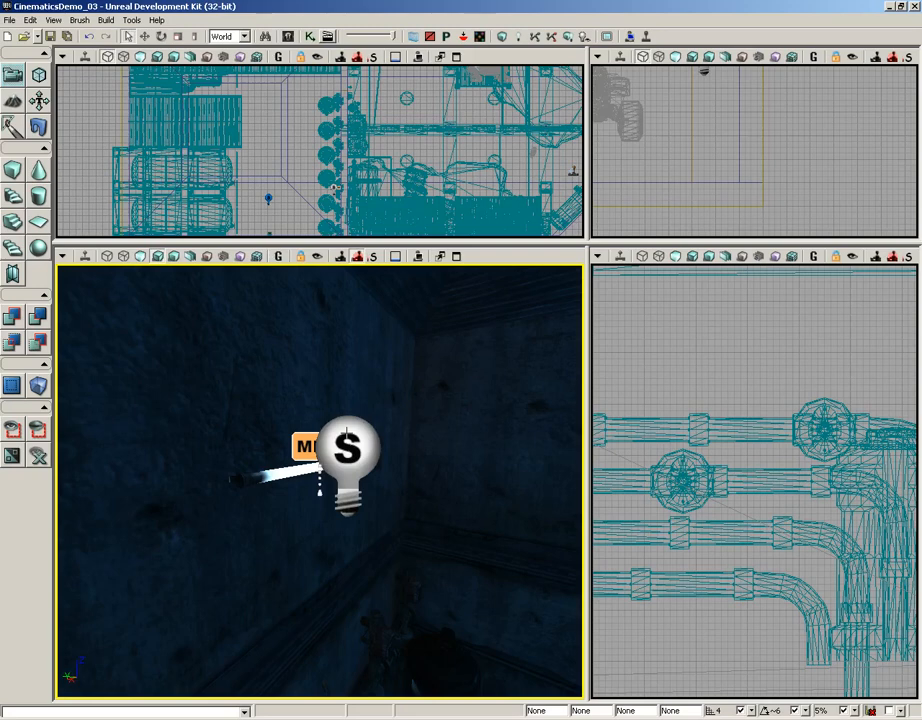
pyautogui.click(347, 434)
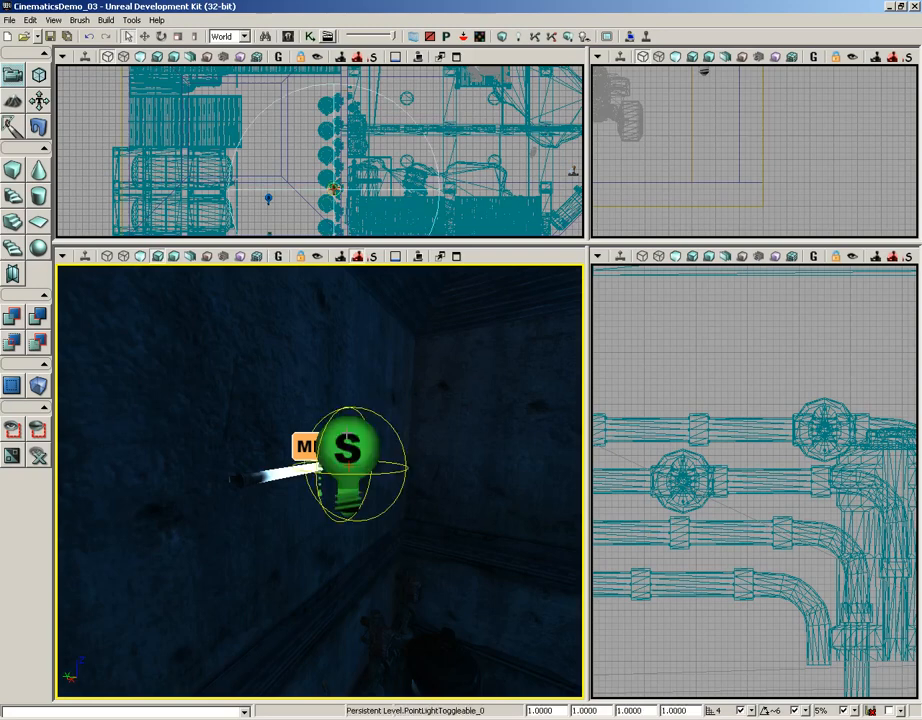
pyautogui.press('F4')
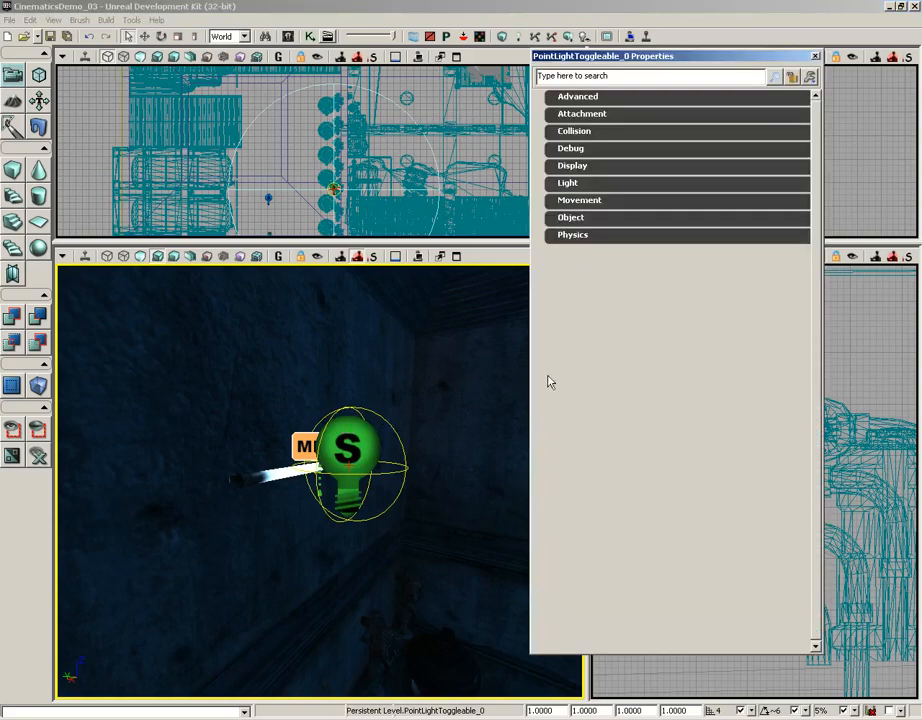
pyautogui.click(568, 183)
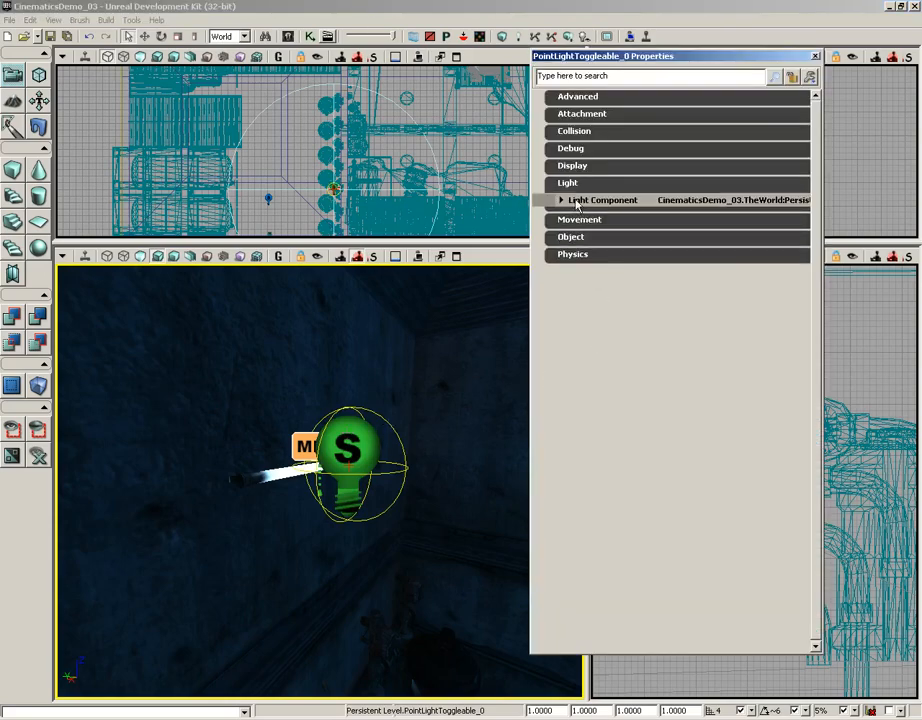
pyautogui.click(595, 200)
pyautogui.click(620, 216)
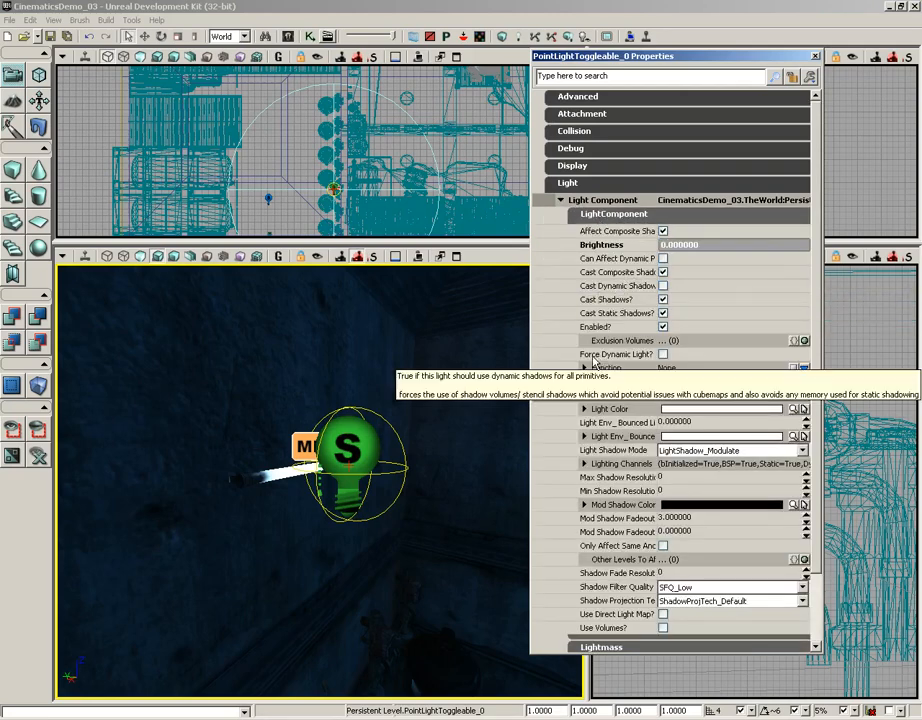
pyautogui.click(663, 355)
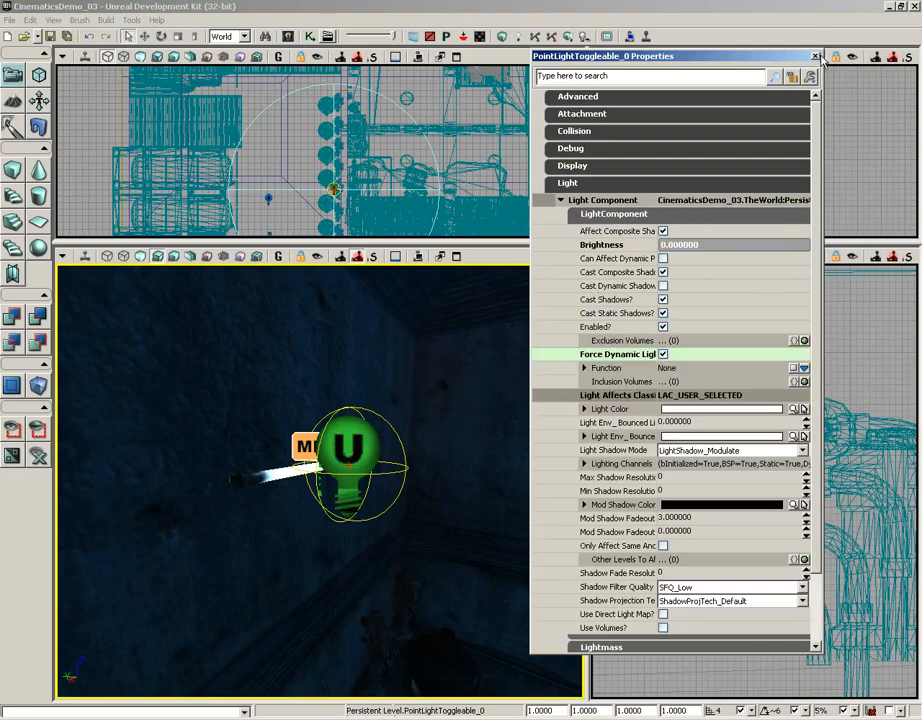
pyautogui.click(815, 56)
# - Play-test the level in the large room, walk around to the front of the enemy robot, and end the test
pyautogui.moveTo(484, 393); pyautogui.dragTo(484, 463)
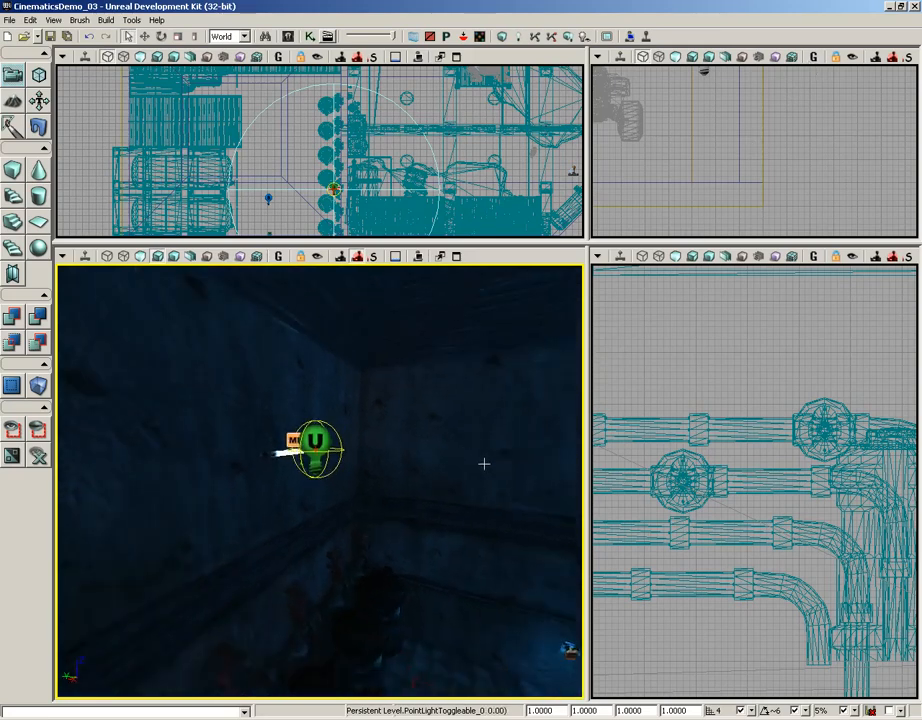
pyautogui.moveTo(484, 463); pyautogui.dragTo(322, 425, button='right')
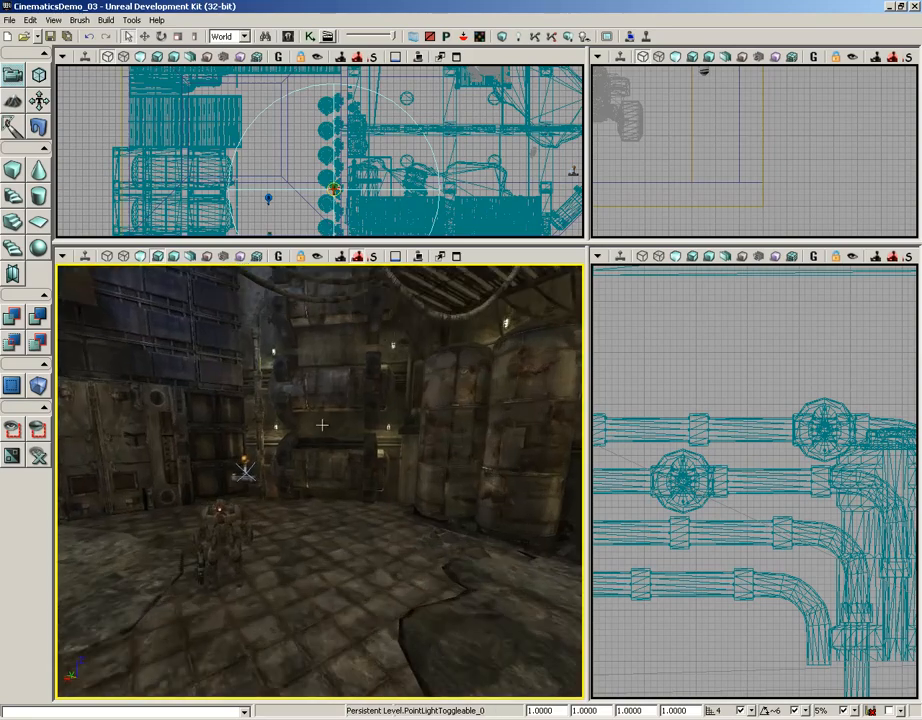
pyautogui.moveTo(385, 426); pyautogui.dragTo(350, 434, button='right')
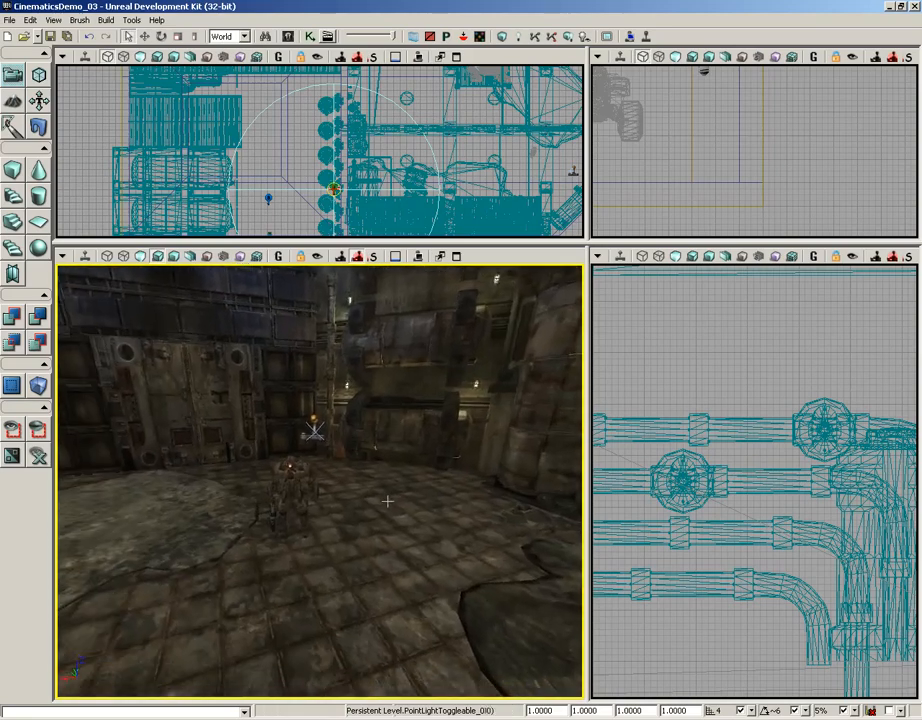
pyautogui.moveTo(387, 501); pyautogui.dragTo(358, 452)
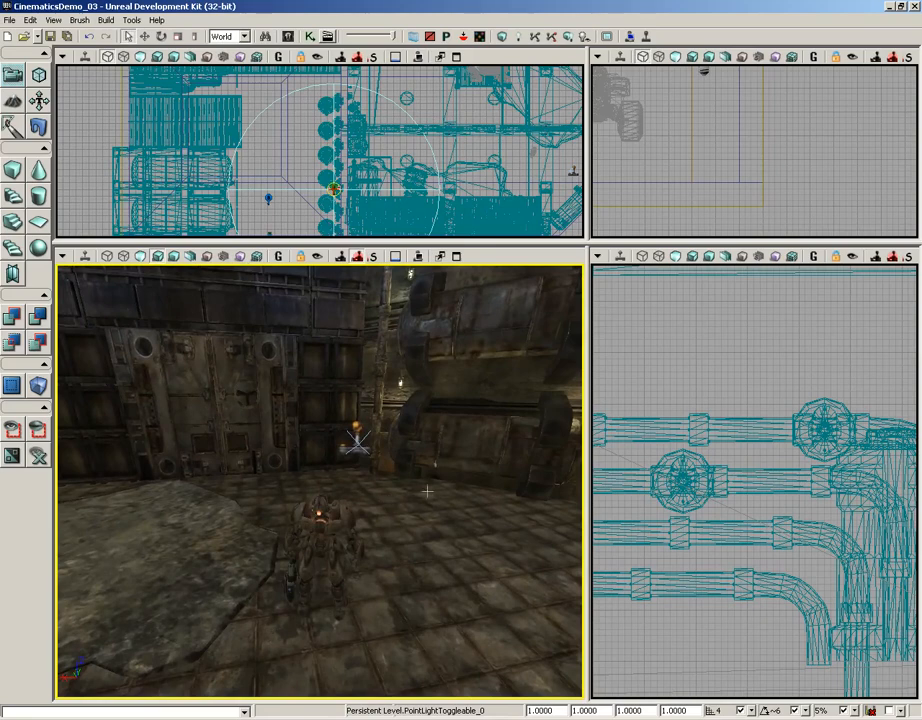
pyautogui.moveTo(427, 491); pyautogui.dragTo(401, 529, button='right')
pyautogui.moveTo(401, 529); pyautogui.dragTo(400, 495)
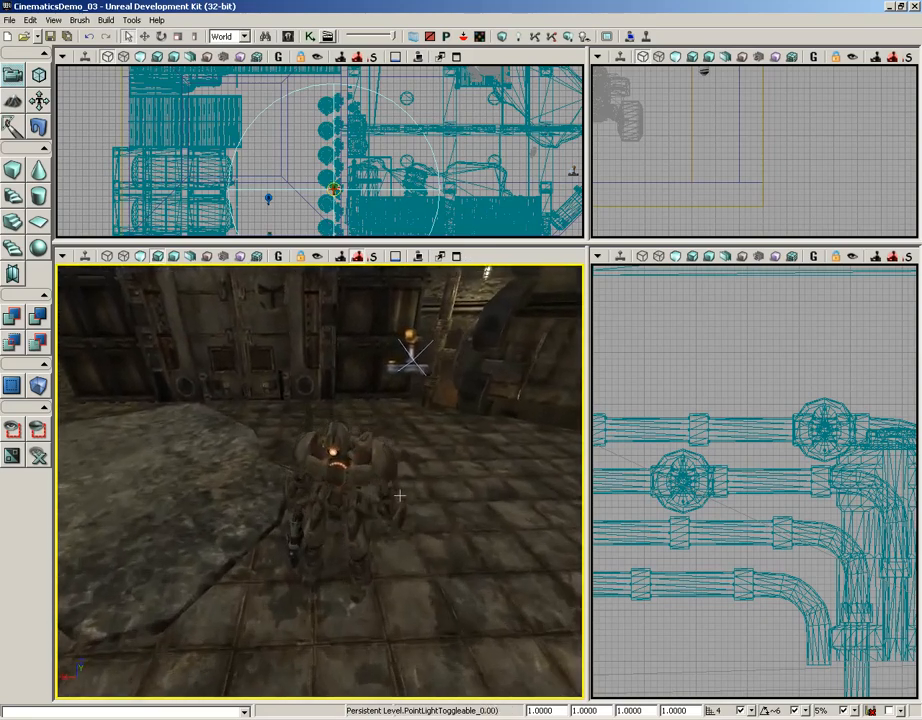
pyautogui.moveTo(400, 495)
pyautogui.mouseDown(button='right')
pyautogui.moveTo(401, 508)
pyautogui.moveTo(393, 492)
pyautogui.mouseUp(button='right')
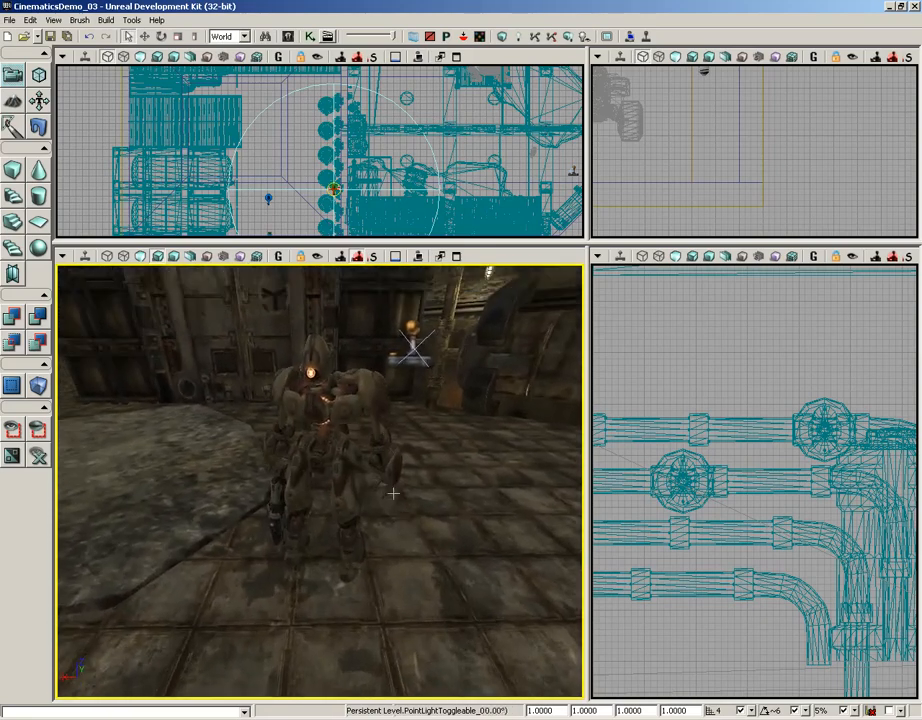
pyautogui.click(644, 37)
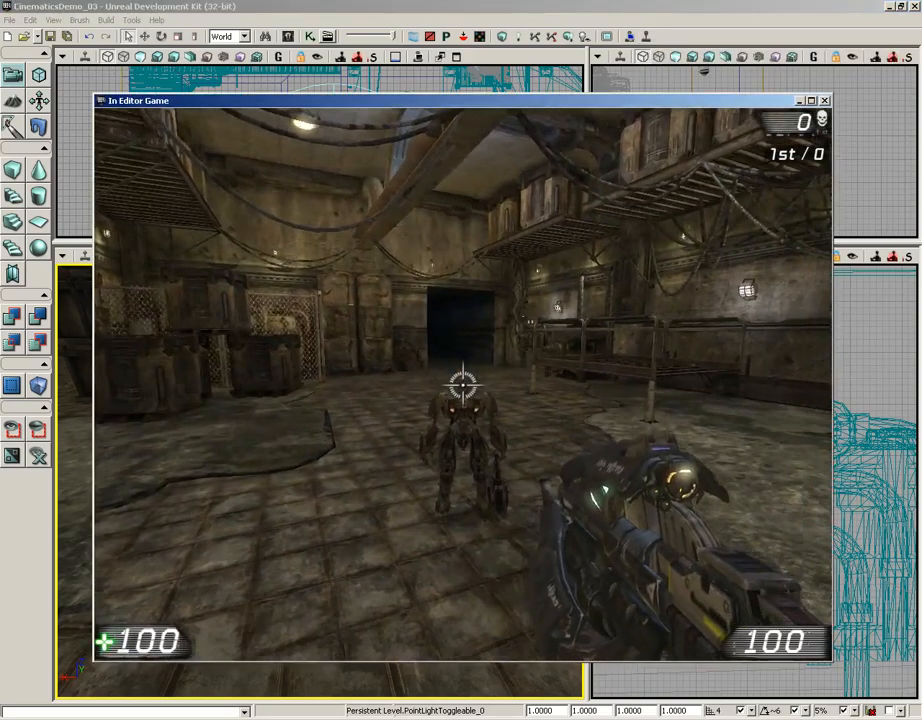
pyautogui.press('w')
pyautogui.press('a')
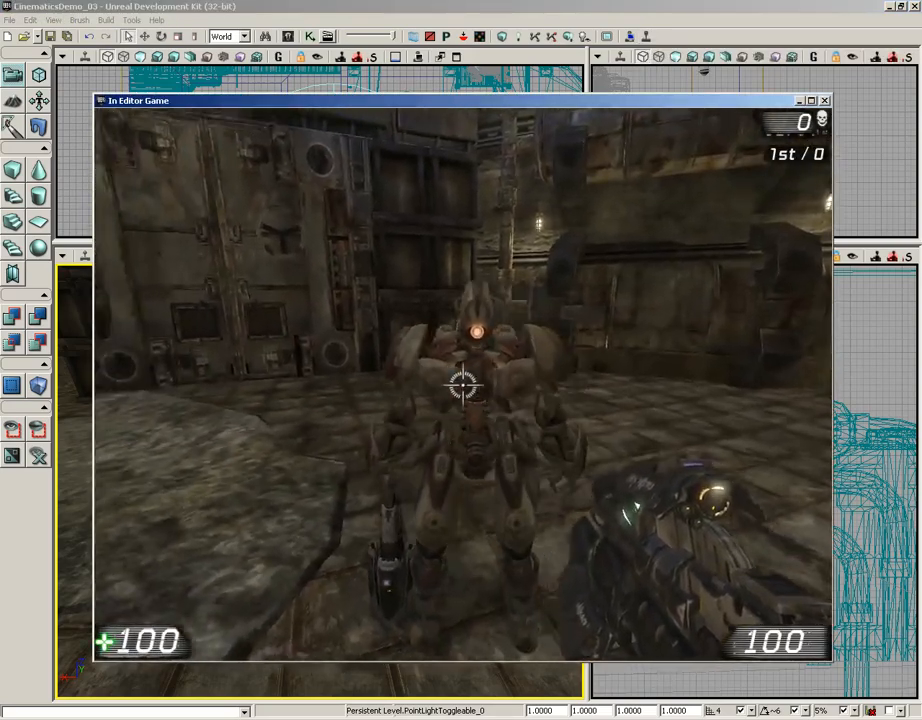
pyautogui.press('Escape')
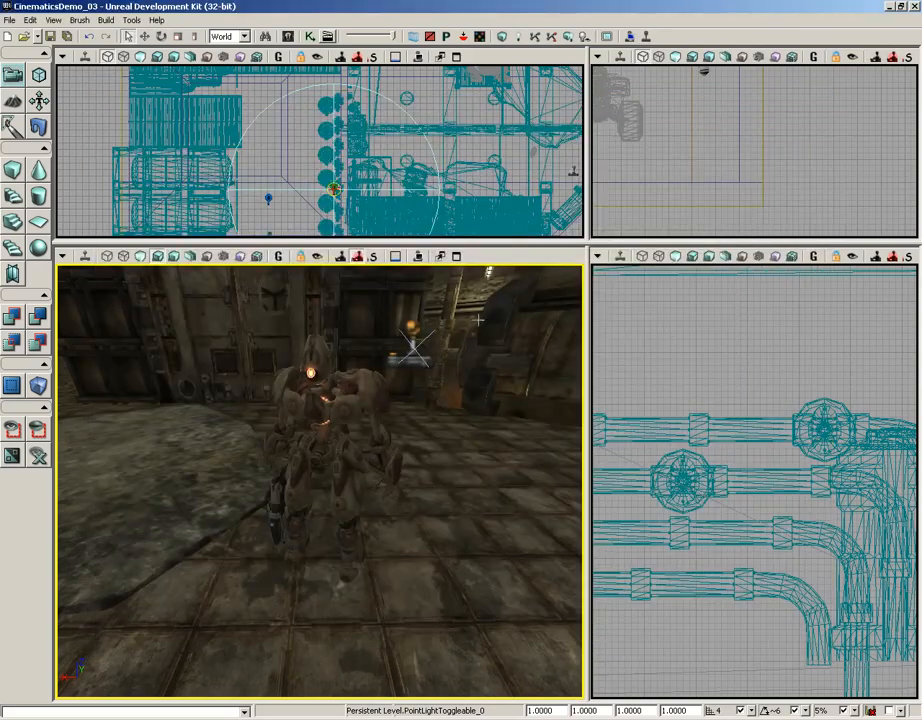
# - Set both the enemy robot and its weapon to Hidden in their display properties, closing the properties window when done
pyautogui.doubleClick(349, 408)
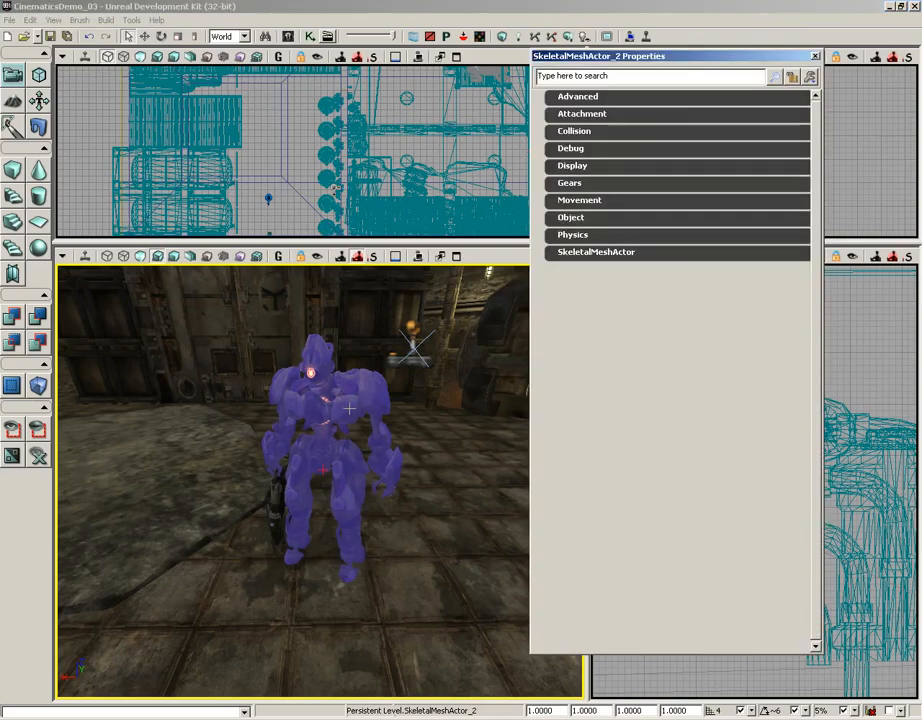
pyautogui.click(571, 167)
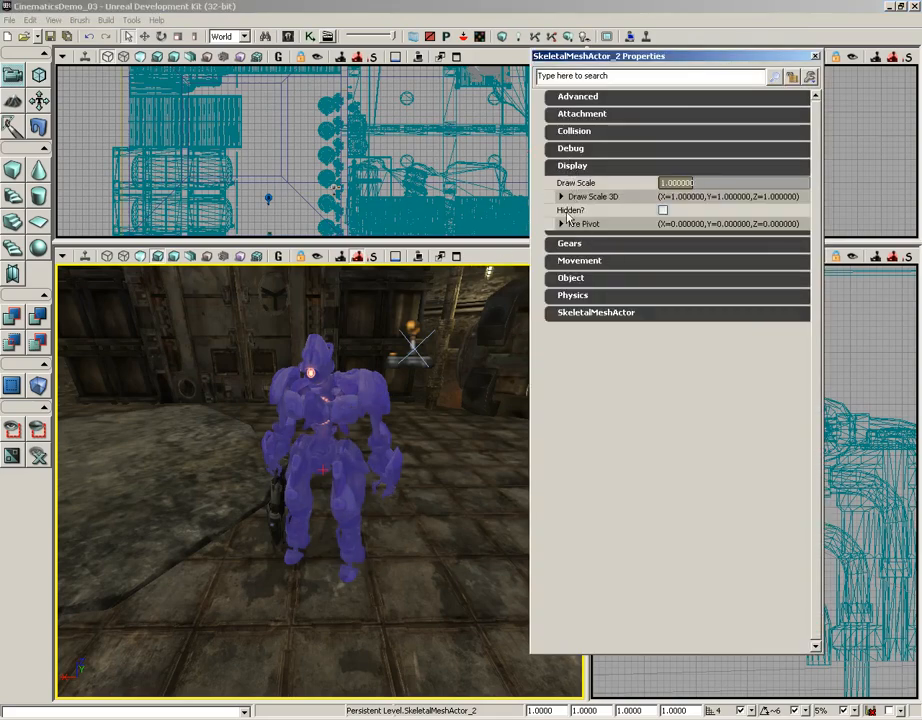
pyautogui.click(662, 210)
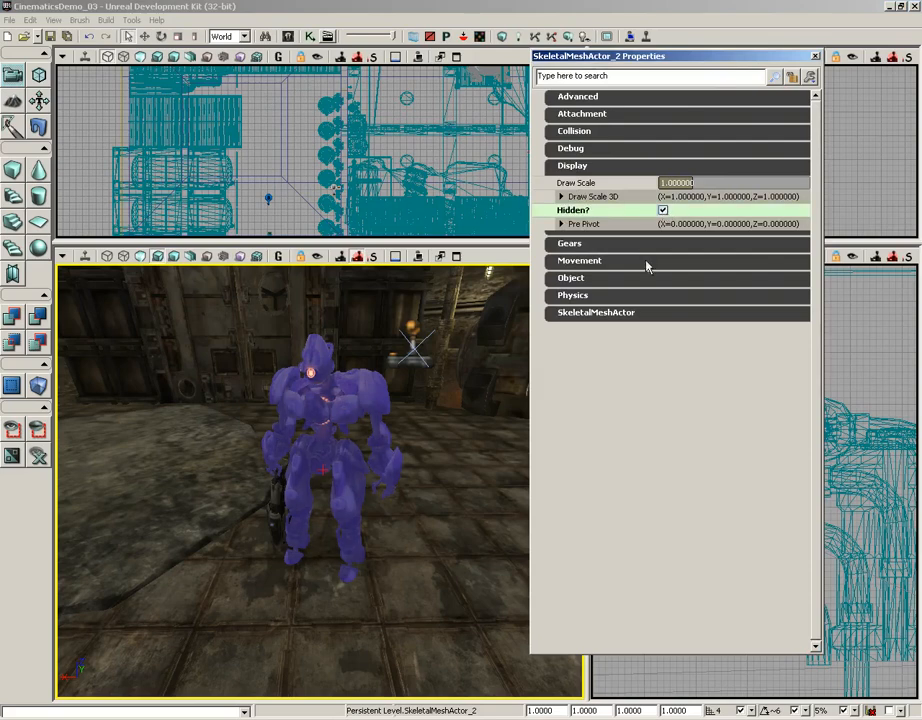
pyautogui.click(275, 493)
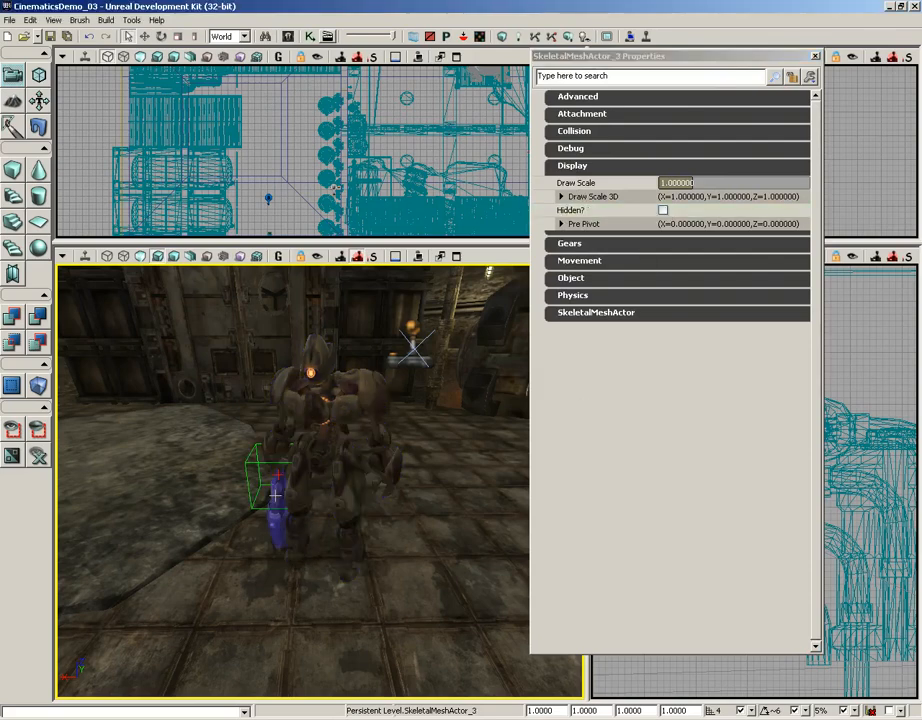
pyautogui.click(662, 210)
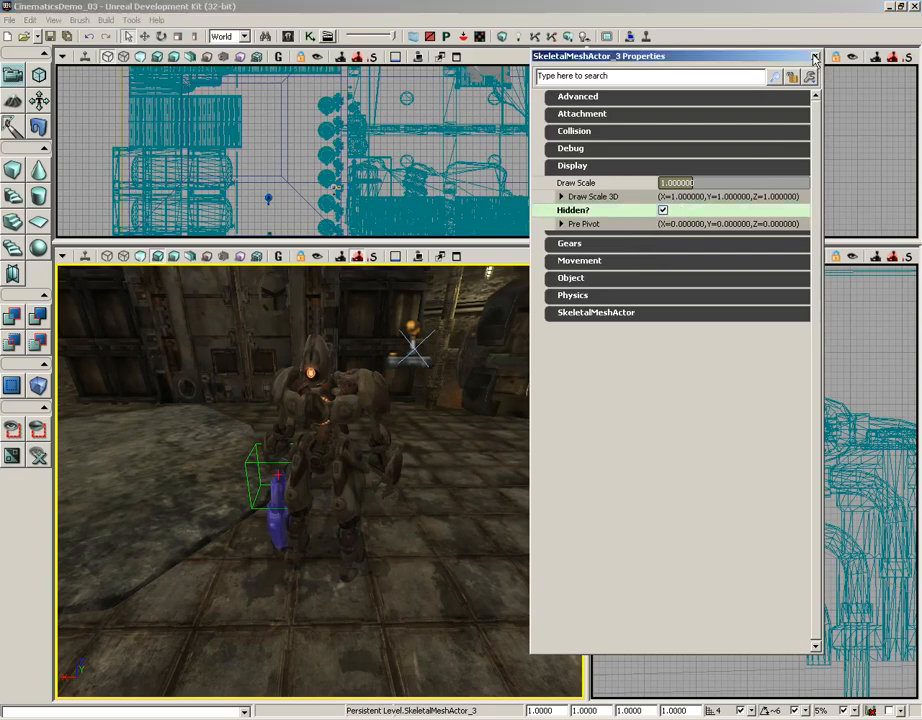
pyautogui.click(816, 58)
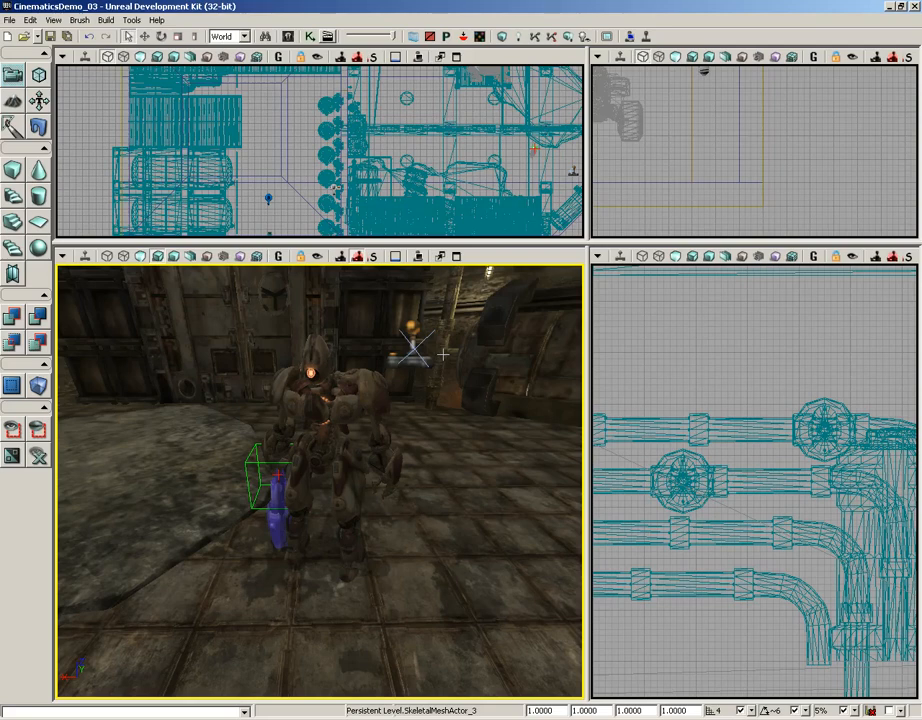
# - Open the Matinee sequence from Kismet, close the Kismet window, and reposition the Matinee editor
pyautogui.click(309, 37)
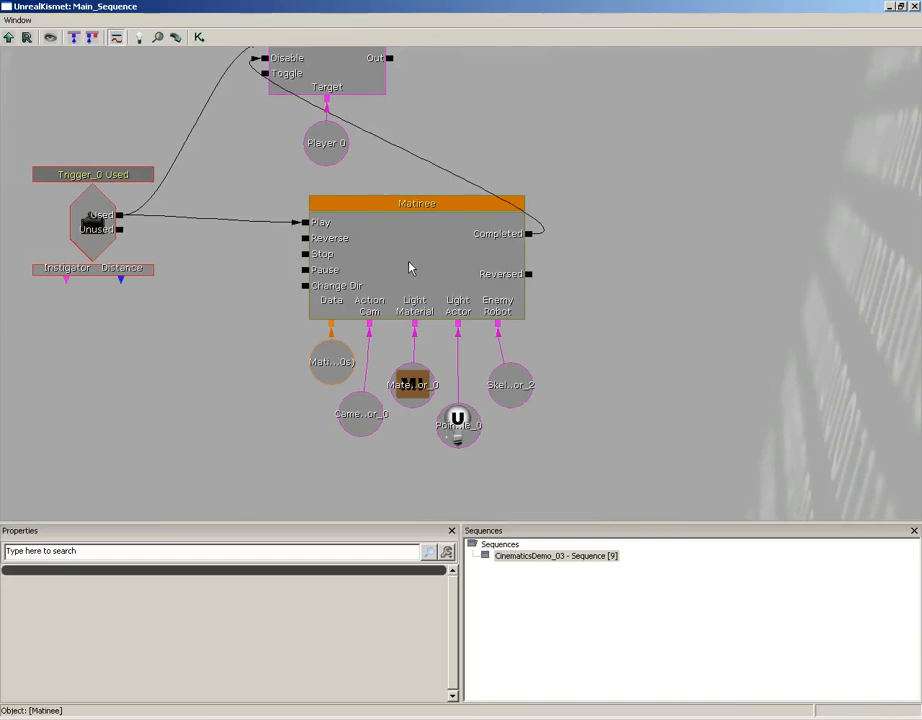
pyautogui.doubleClick(409, 268)
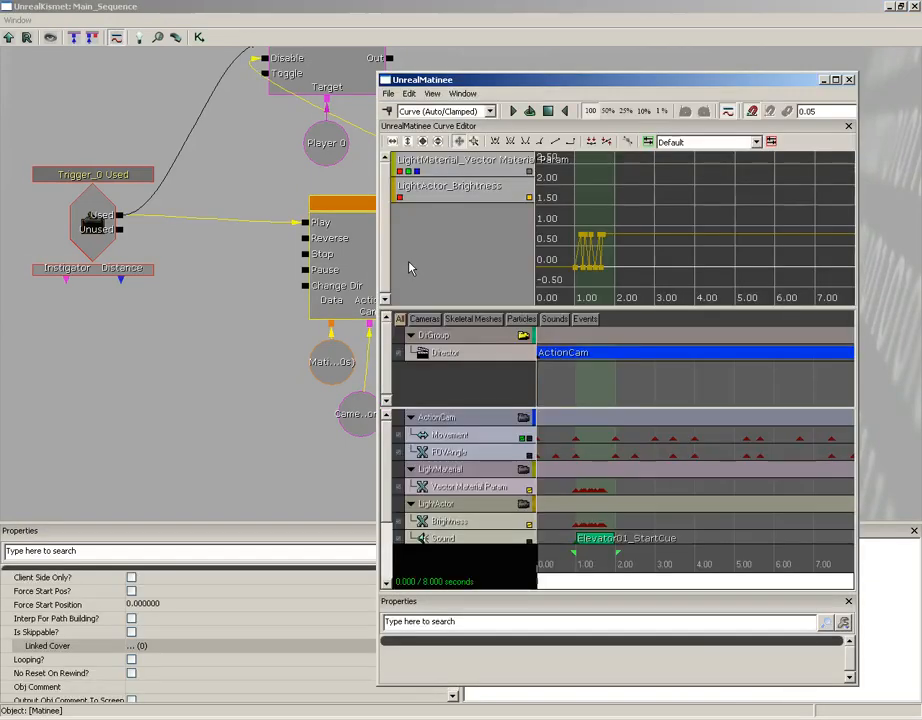
pyautogui.click(913, 7)
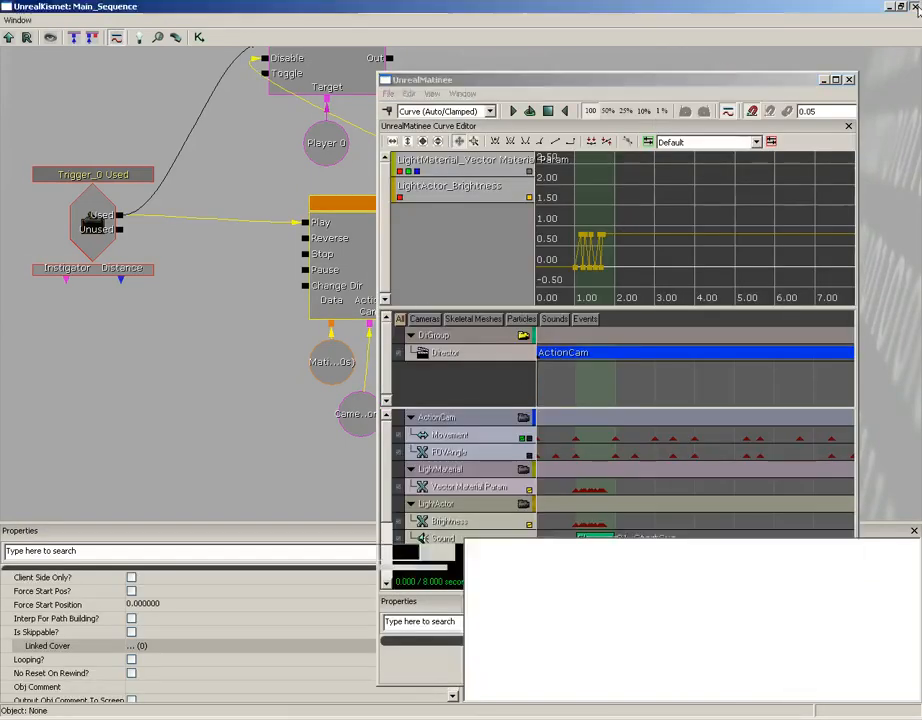
pyautogui.moveTo(670, 80); pyautogui.dragTo(679, 21)
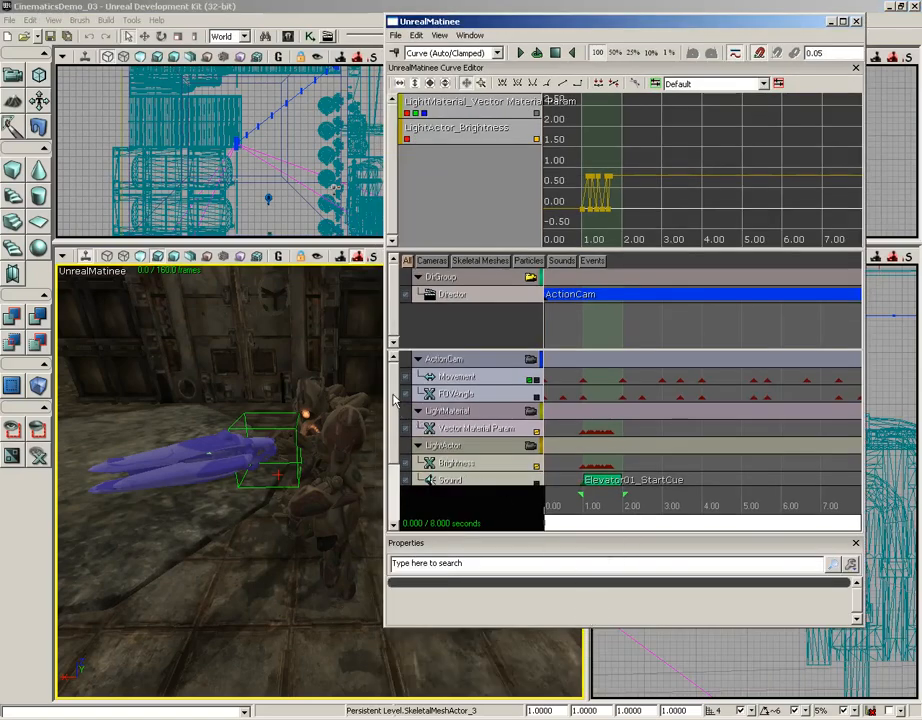
# - Add a new event track to the EnemyRobot group in the Matinee track list
pyautogui.moveTo(393, 400); pyautogui.dragTo(393, 467)
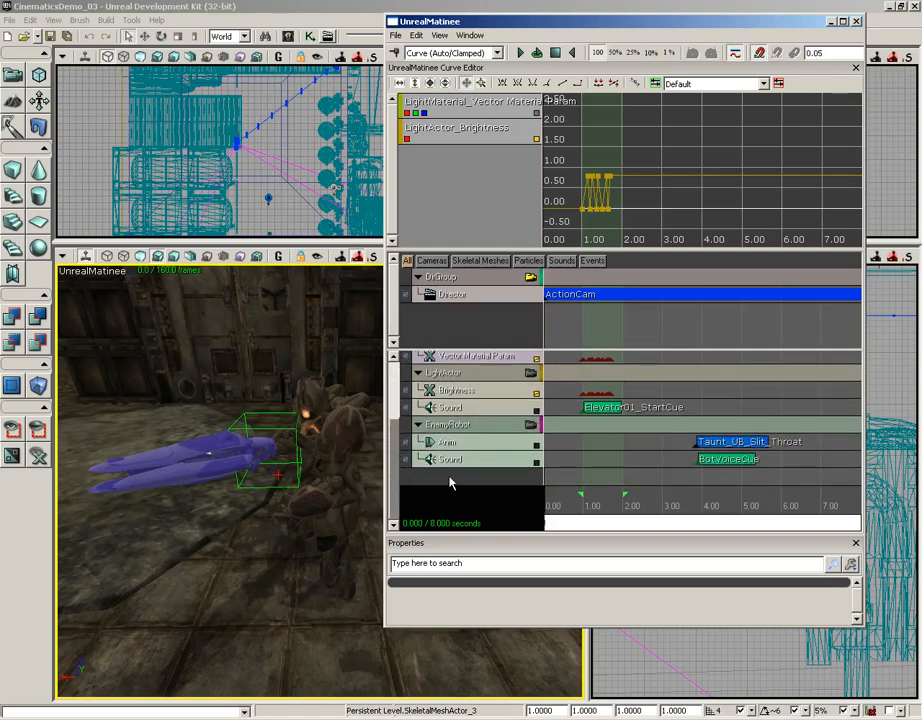
pyautogui.click(450, 426)
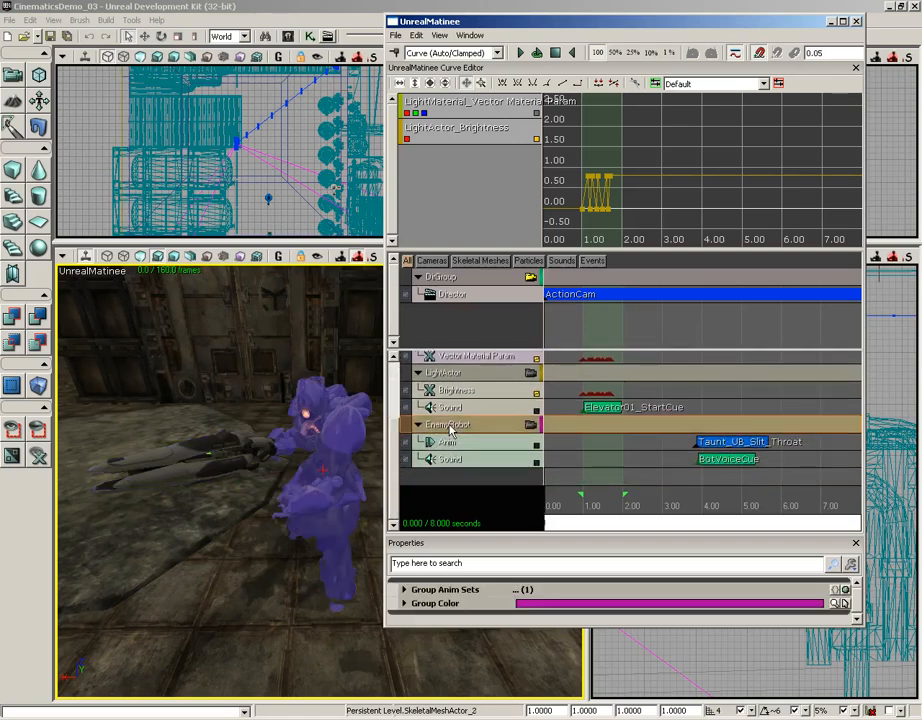
pyautogui.rightClick(450, 427)
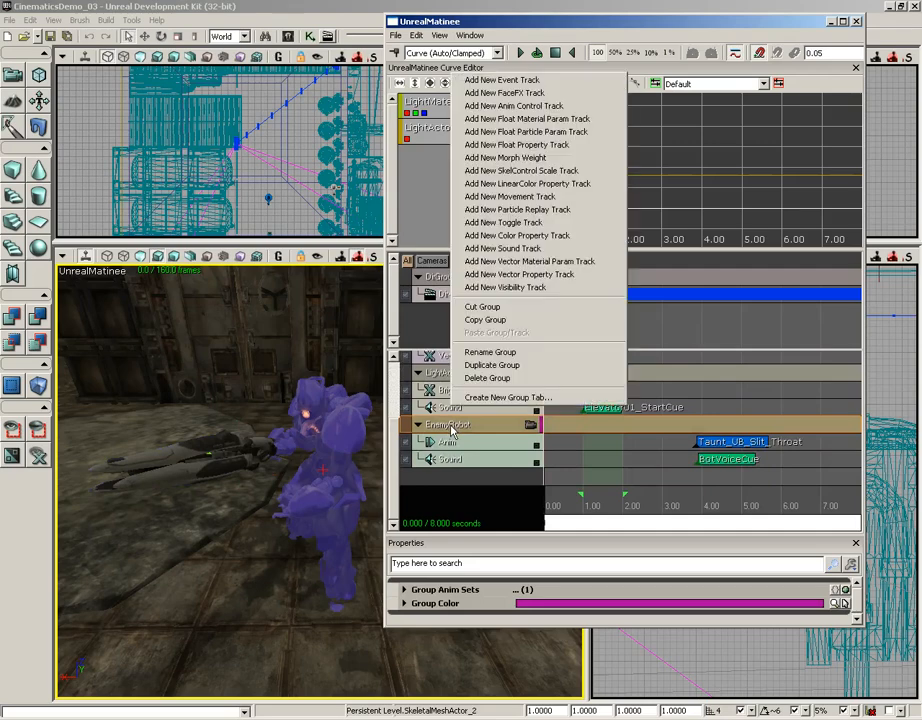
pyautogui.click(548, 80)
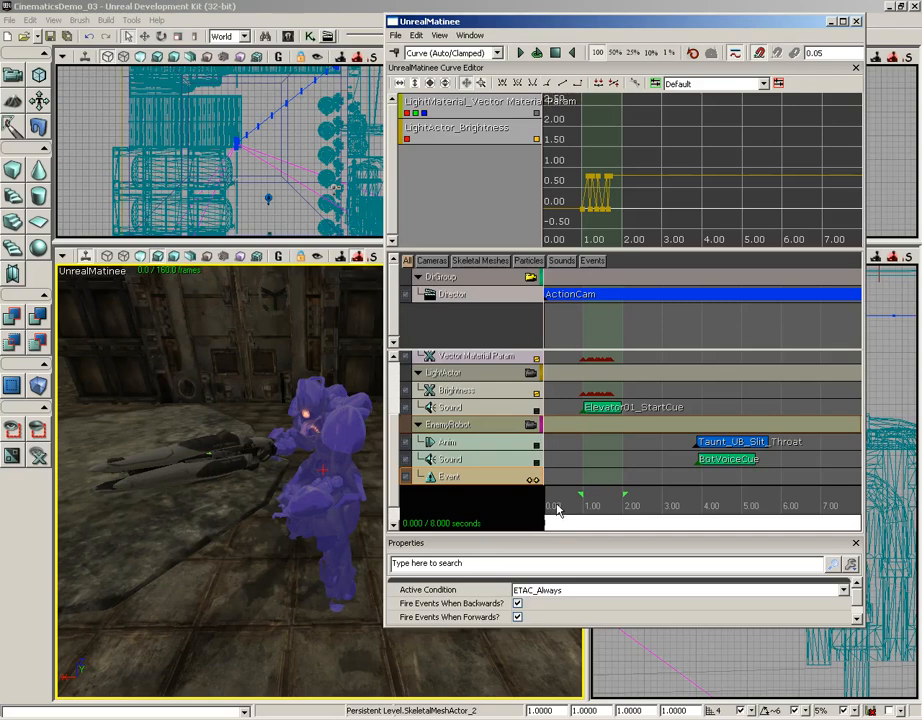
# - Return the time marker to 0 seconds and add an event key named ShowRobot to the EnemyRobot event track
pyautogui.click(566, 511)
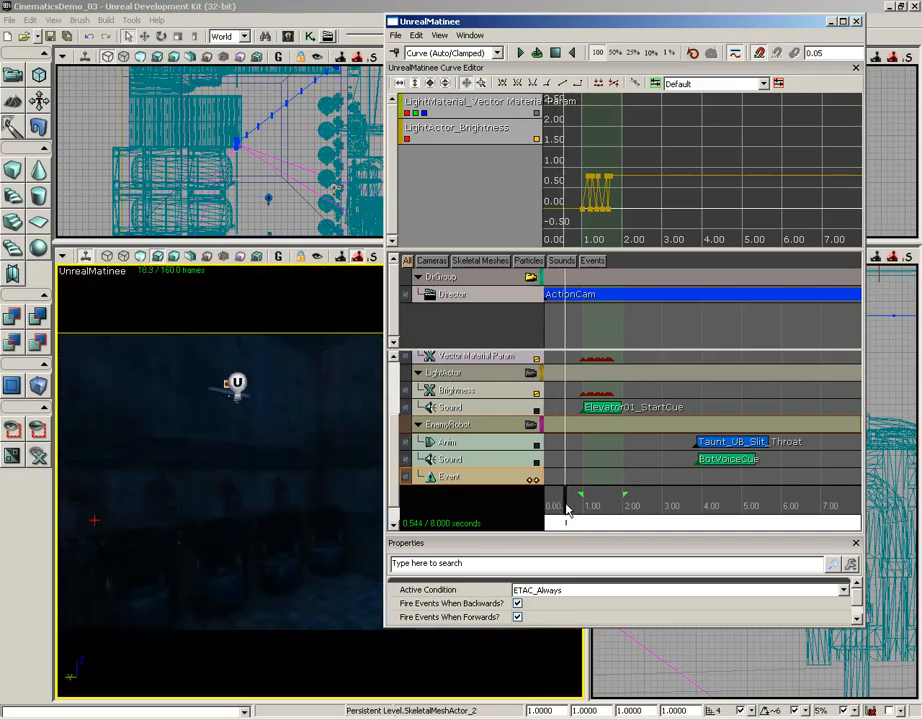
pyautogui.moveTo(566, 511); pyautogui.dragTo(545, 507)
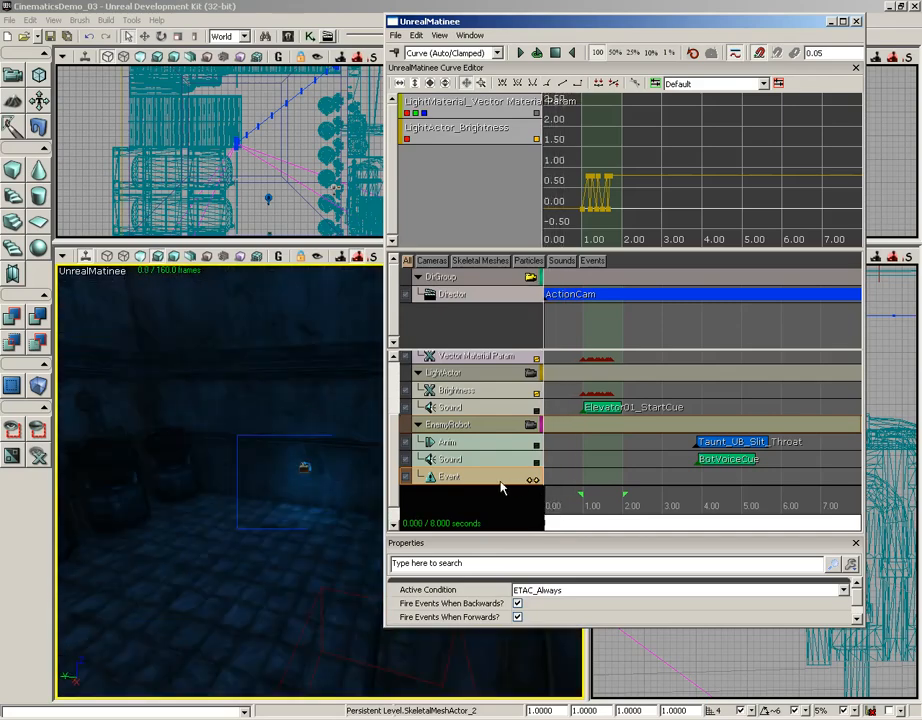
pyautogui.press('Return')
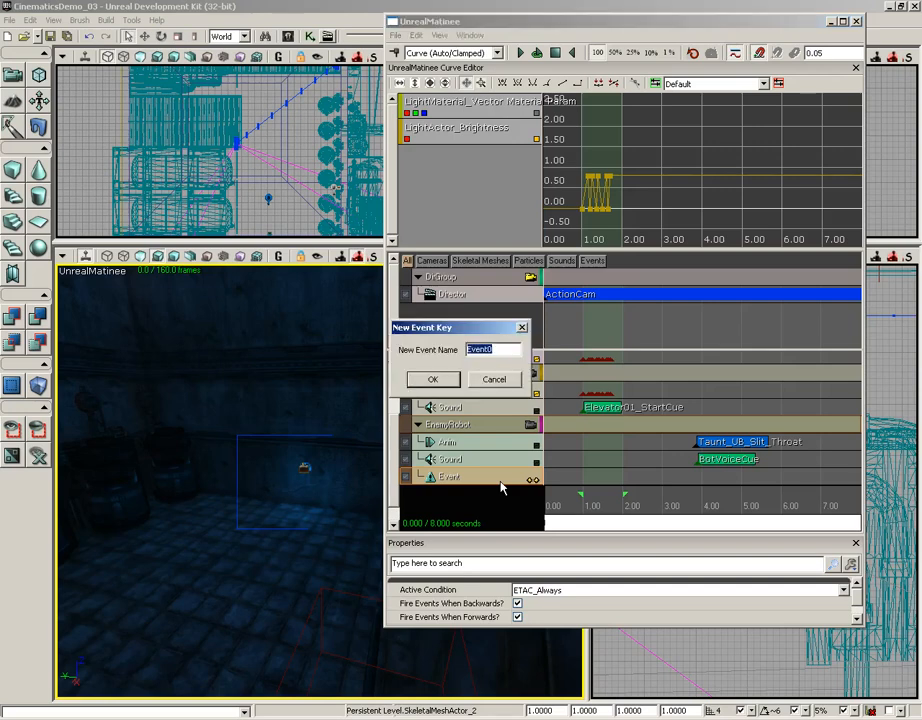
pyautogui.write('ShowRobot')
pyautogui.press('Return')
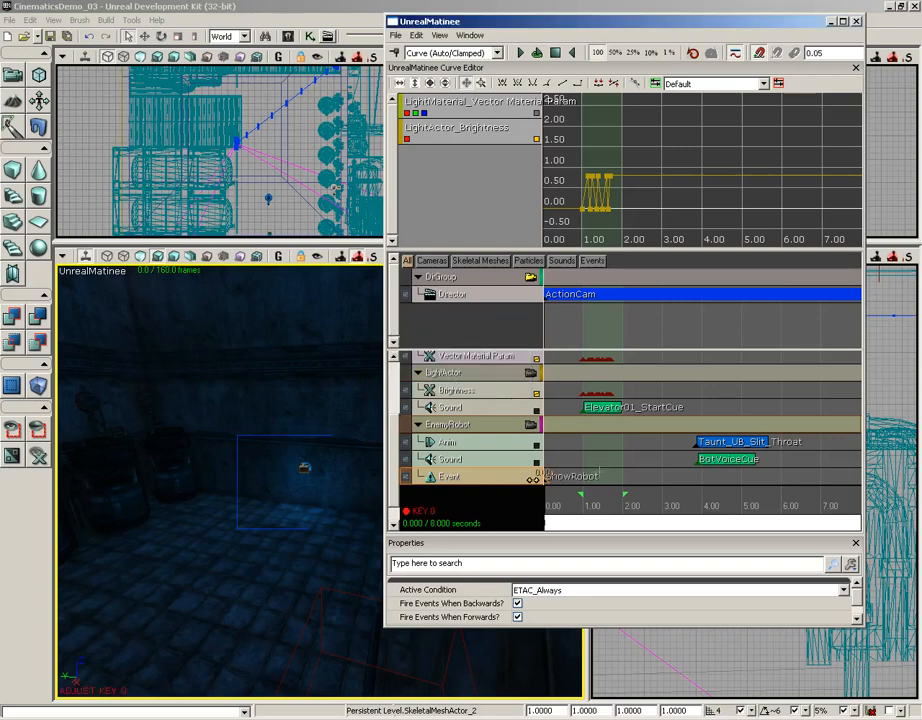
pyautogui.moveTo(584, 452)
pyautogui.mouseDown()
pyautogui.moveTo(625, 452)
pyautogui.moveTo(588, 452)
pyautogui.mouseUp()
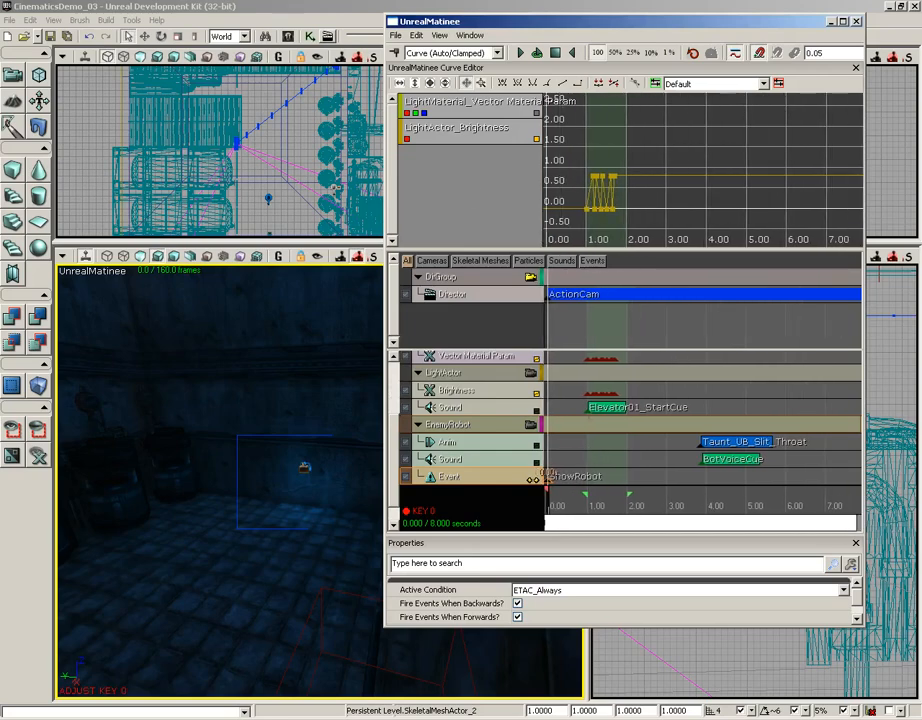
# - Move the Matinee editor aside, look at the sequence in Kismet, and bring the Matinee editor back into full view
pyautogui.moveTo(493, 24); pyautogui.dragTo(601, 69)
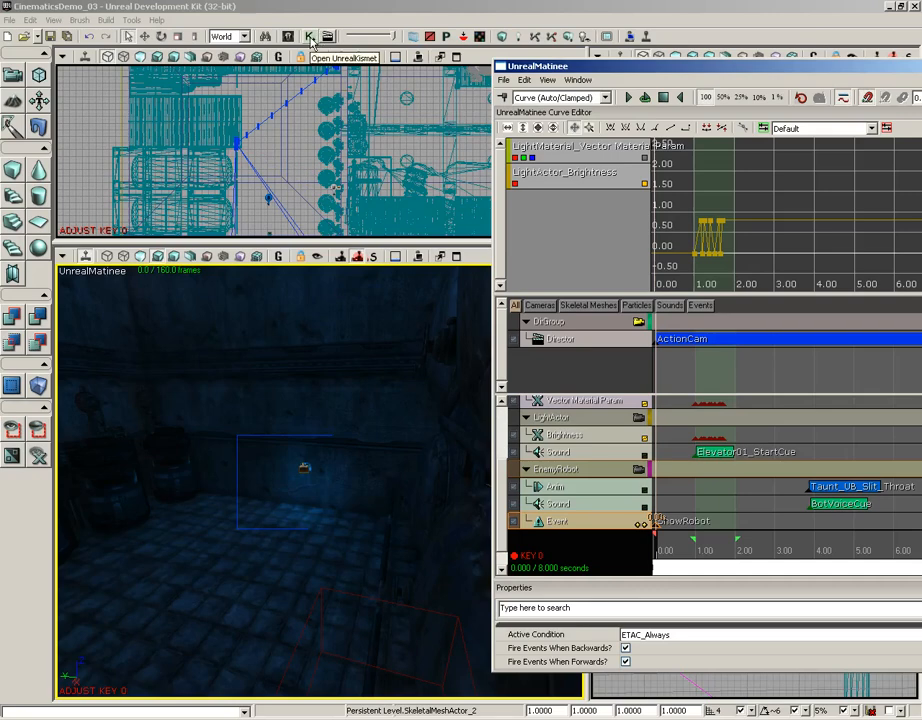
pyautogui.click(311, 40)
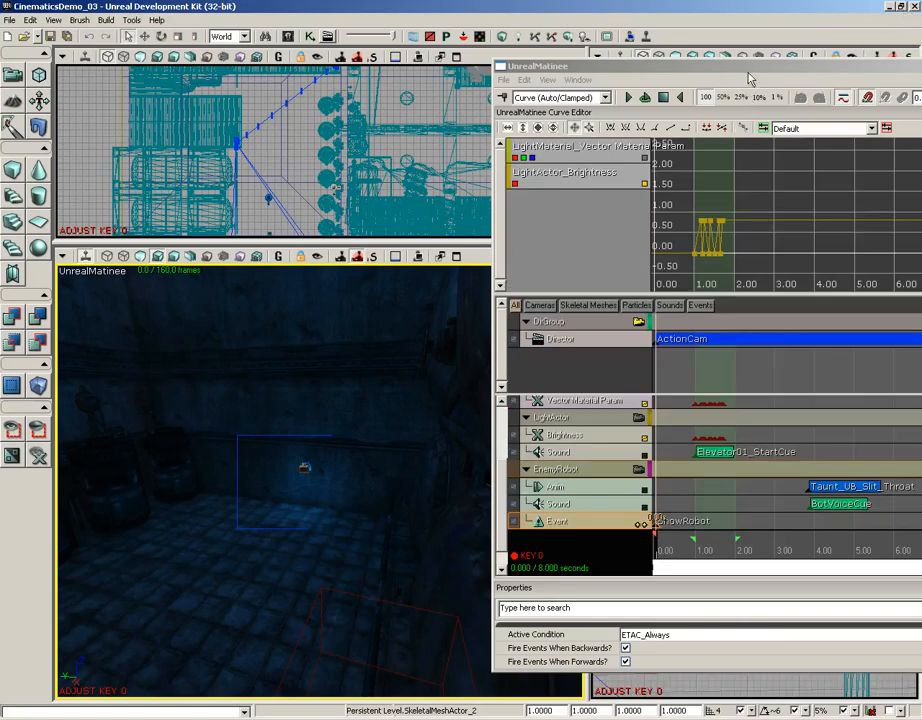
pyautogui.moveTo(740, 66); pyautogui.dragTo(622, 50)
# - Add an event key named DestroySpawn at 8 seconds, the end of the sequence, on the EnemyRobot event track
pyautogui.moveTo(769, 503); pyautogui.dragTo(668, 493)
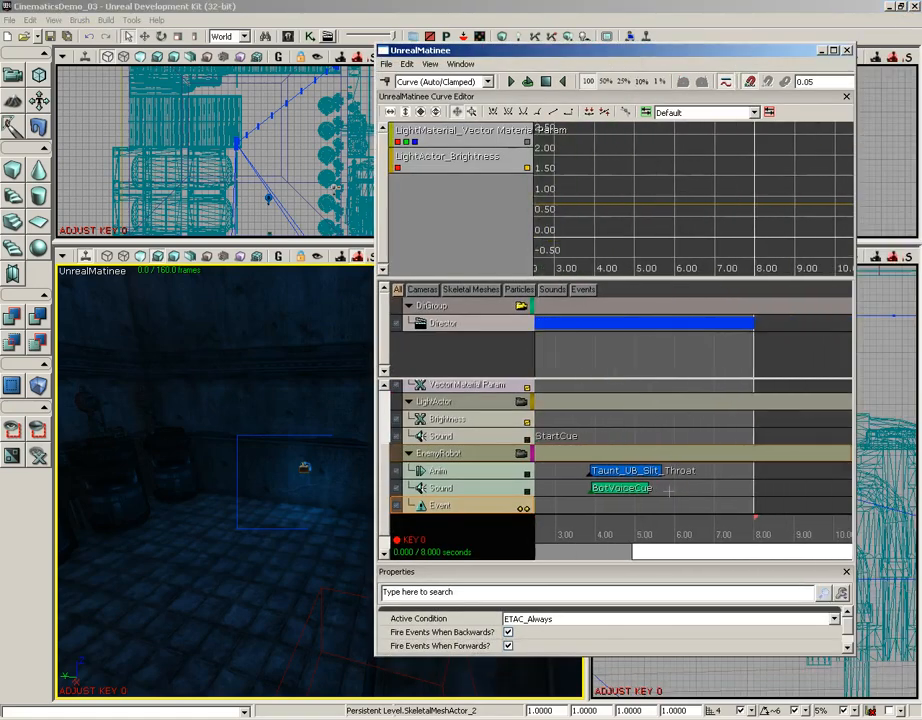
pyautogui.moveTo(614, 524); pyautogui.dragTo(775, 527)
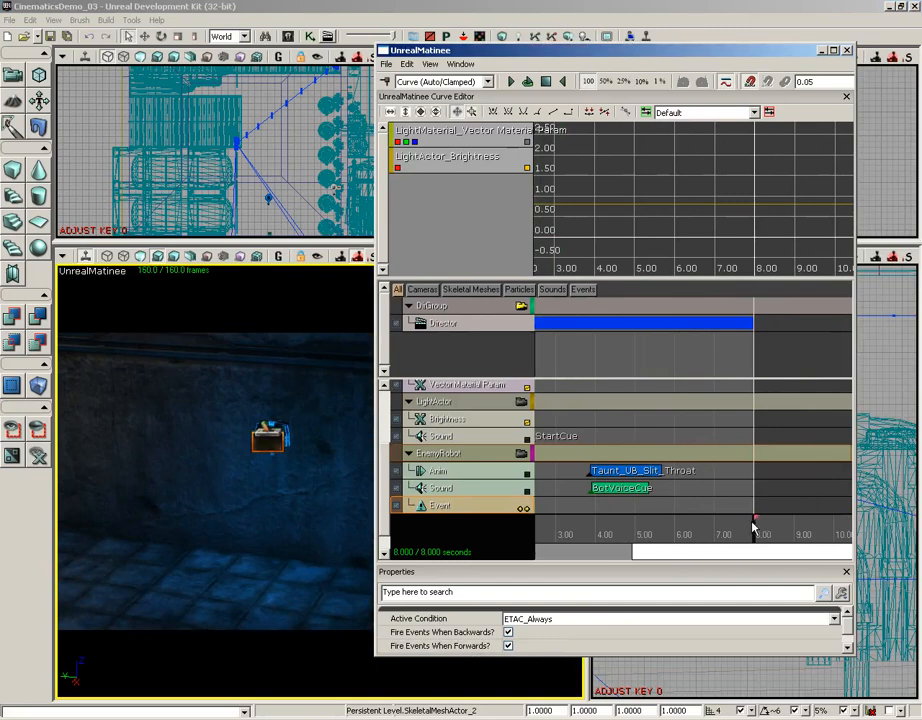
pyautogui.press('Return')
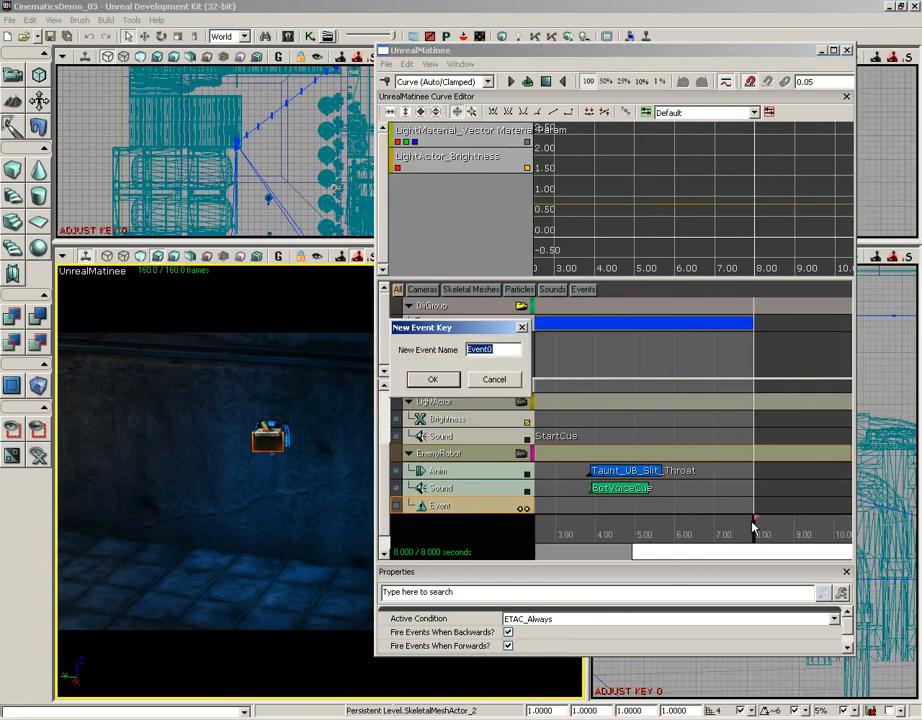
pyautogui.write('H')
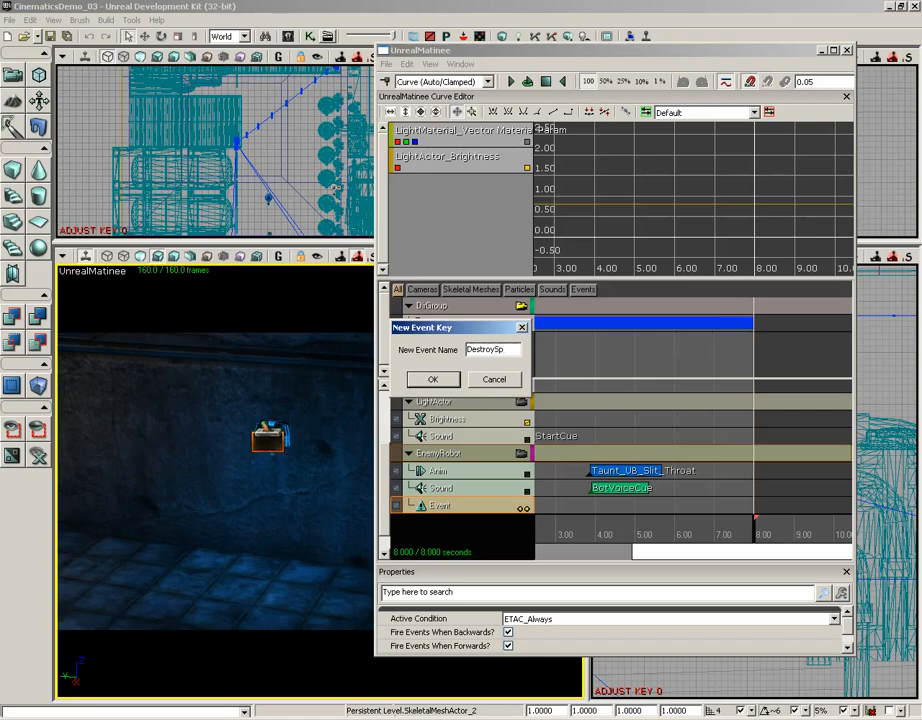
pyautogui.press('Return')
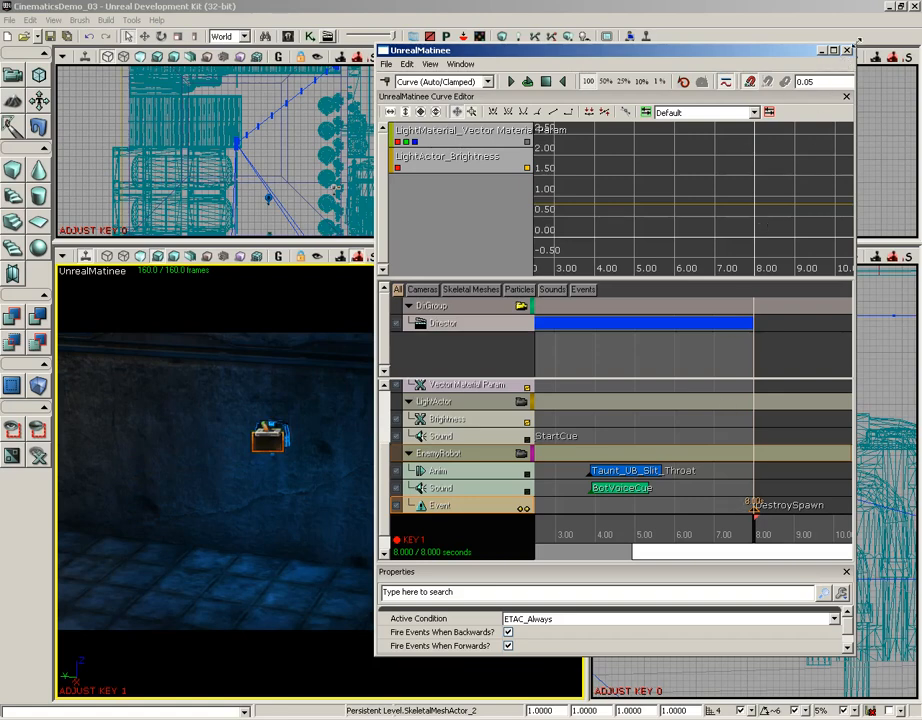
# - Examine the Matinee node's event outputs in Kismet and close the Kismet window
pyautogui.click(311, 39)
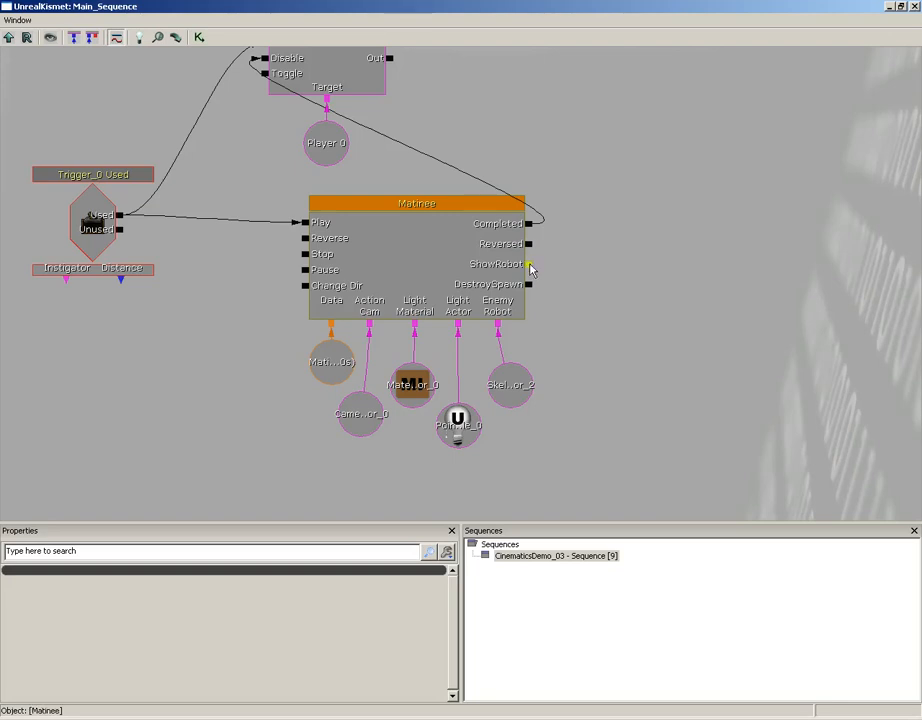
pyautogui.click(914, 7)
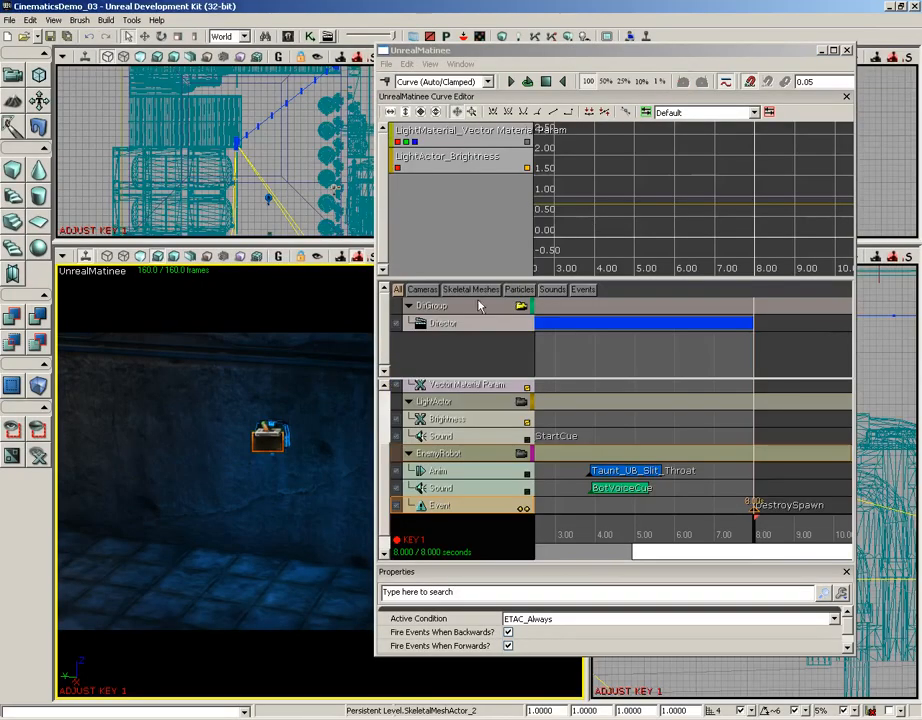
# - Play-test the level to check the robot's spot in the large room, end the test, and bring the robot into view
pyautogui.click(645, 36)
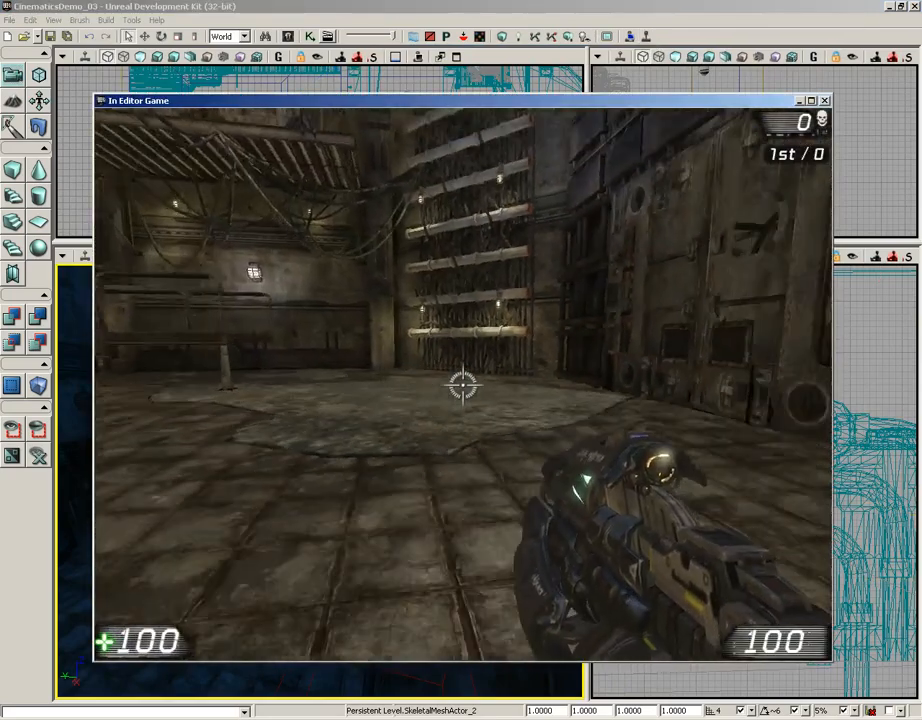
pyautogui.press('w')
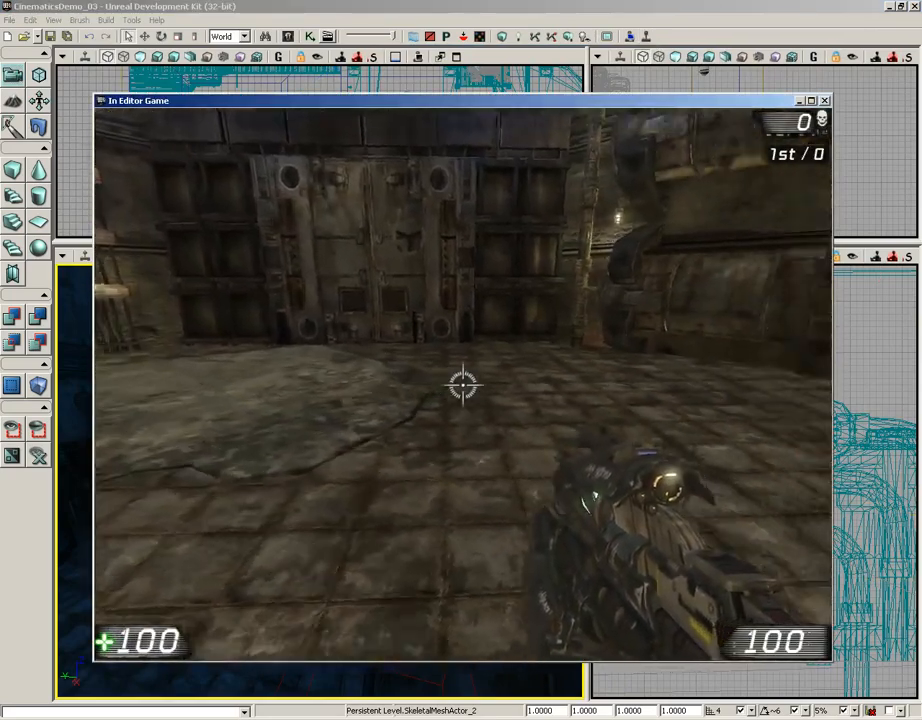
pyautogui.press('Escape')
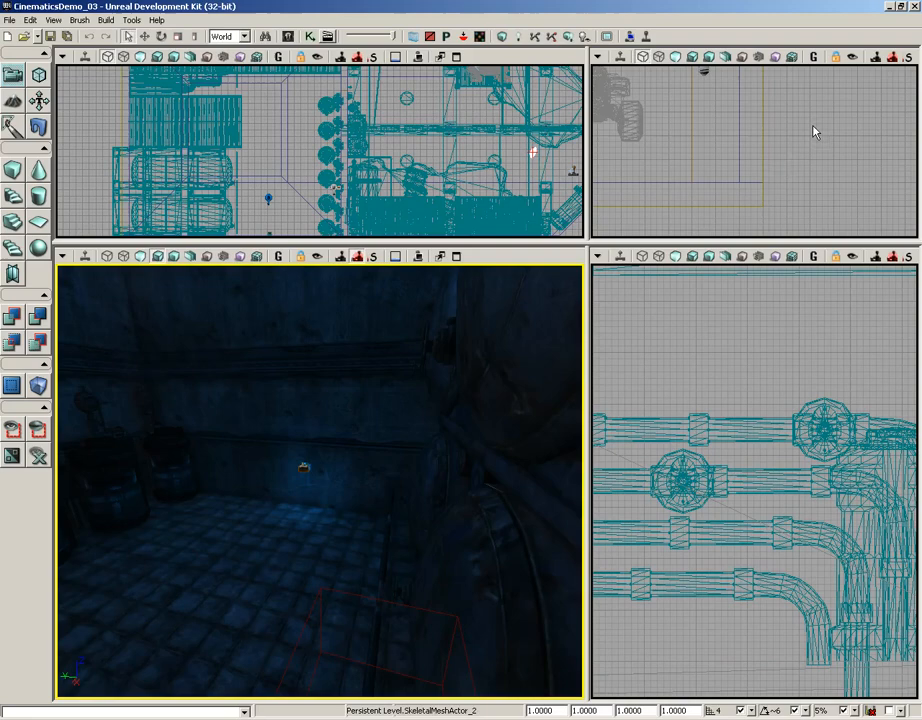
pyautogui.moveTo(578, 335); pyautogui.dragTo(445, 140)
pyautogui.moveTo(428, 495); pyautogui.dragTo(458, 335)
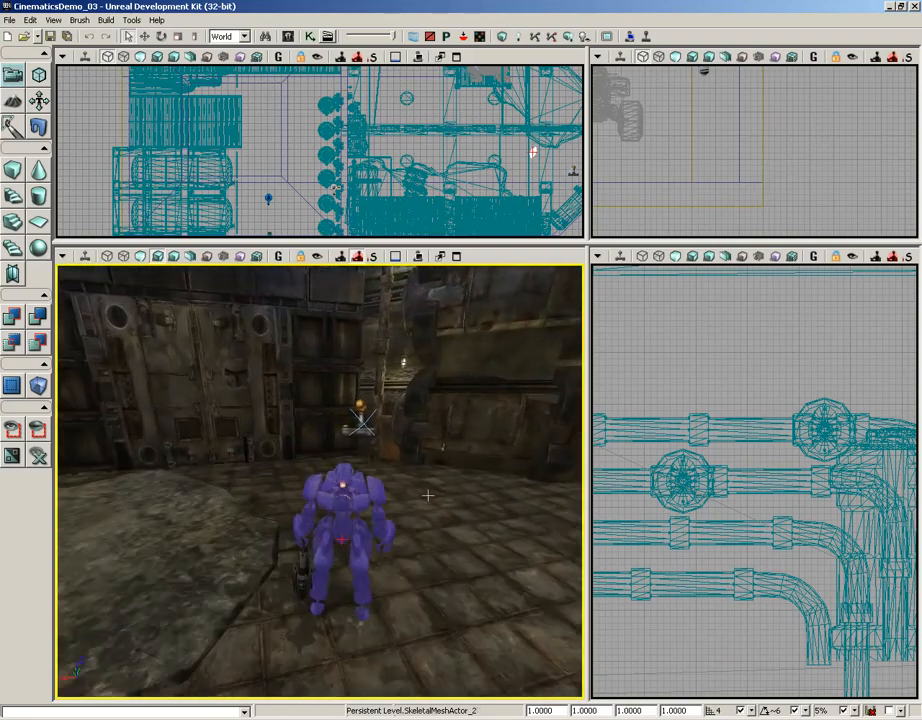
# - Create a Toggle Hidden action beside the Matinee node in Kismet and connect the ShowRobot output to its UnHide input
pyautogui.click(311, 38)
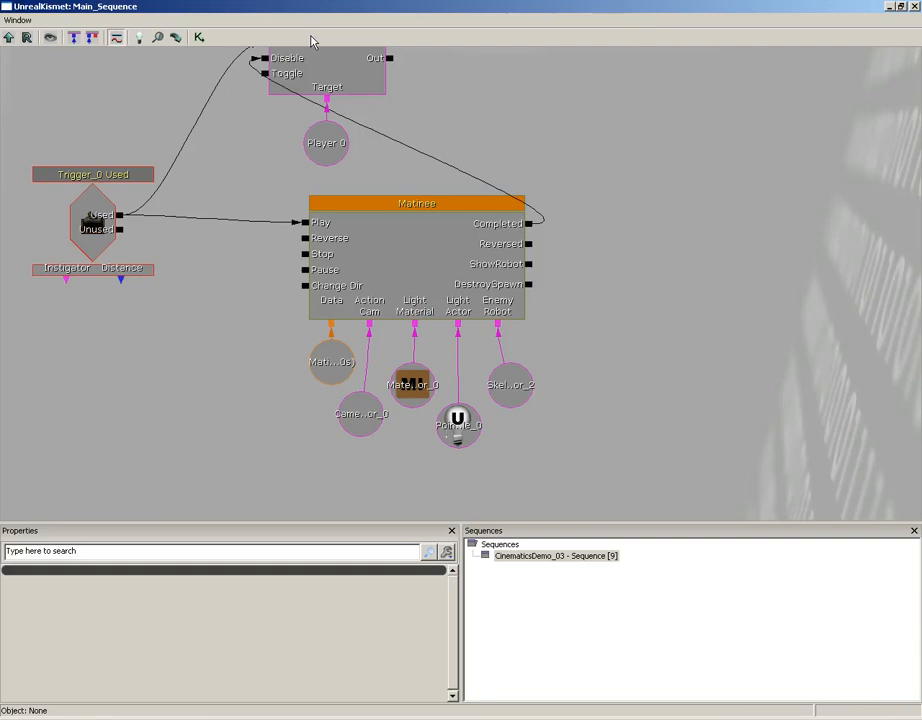
pyautogui.rightClick(580, 261)
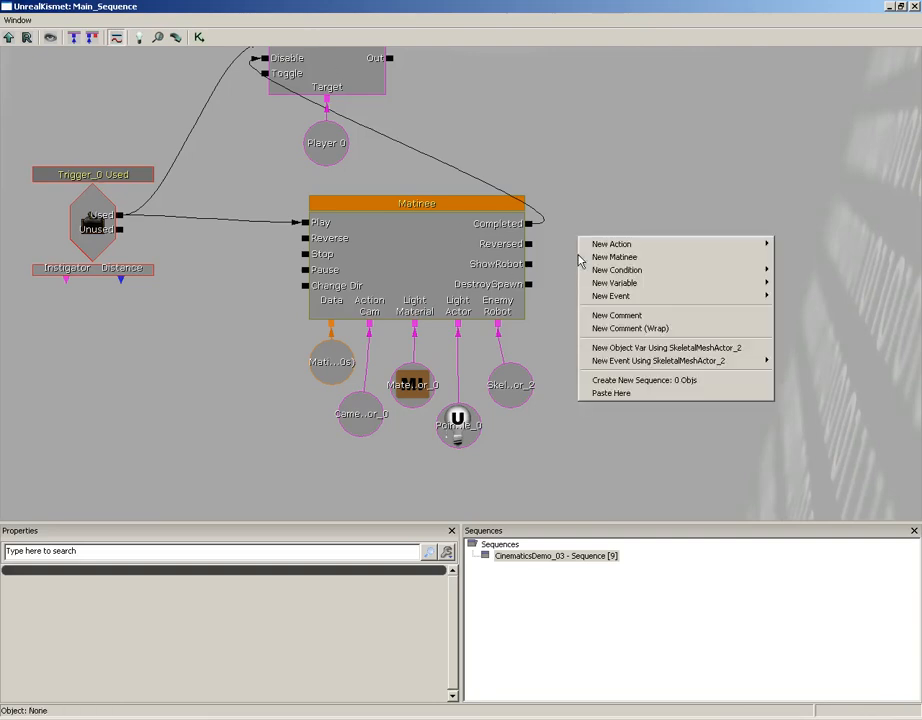
pyautogui.moveTo(596, 244)
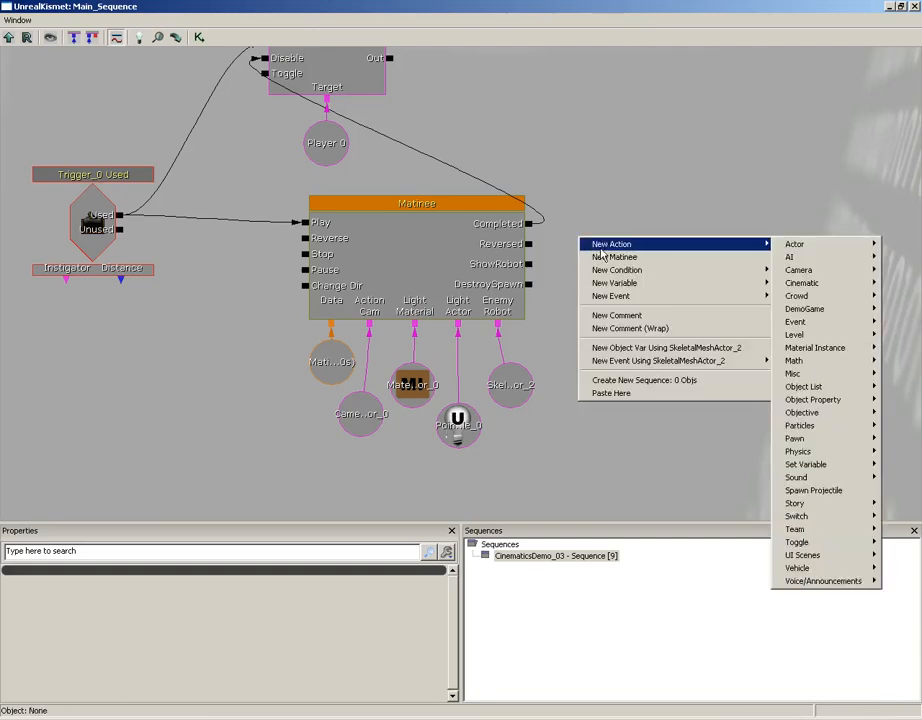
pyautogui.moveTo(784, 551)
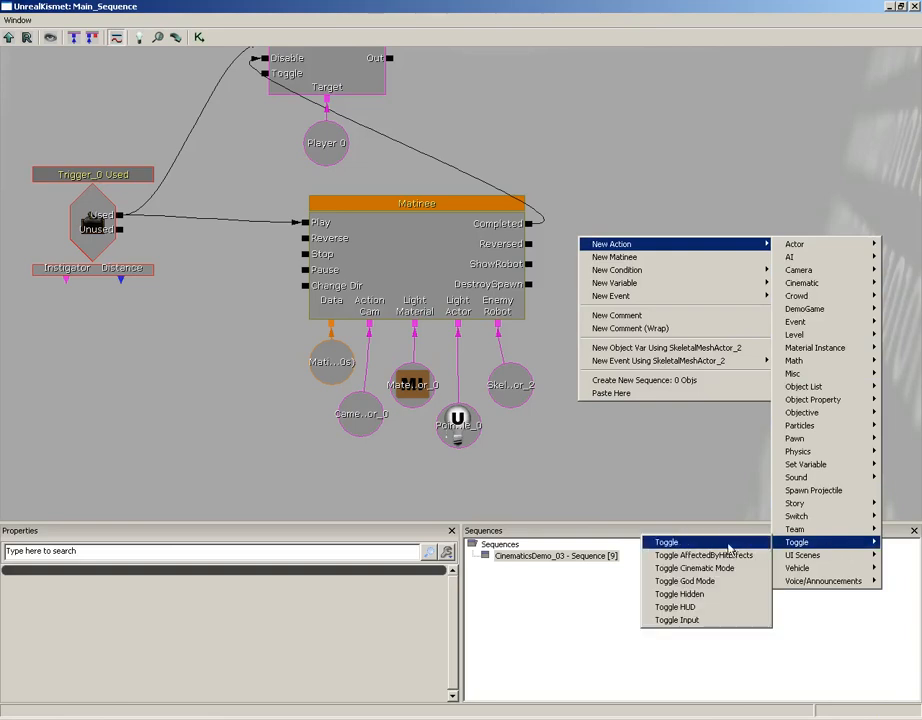
pyautogui.click(684, 596)
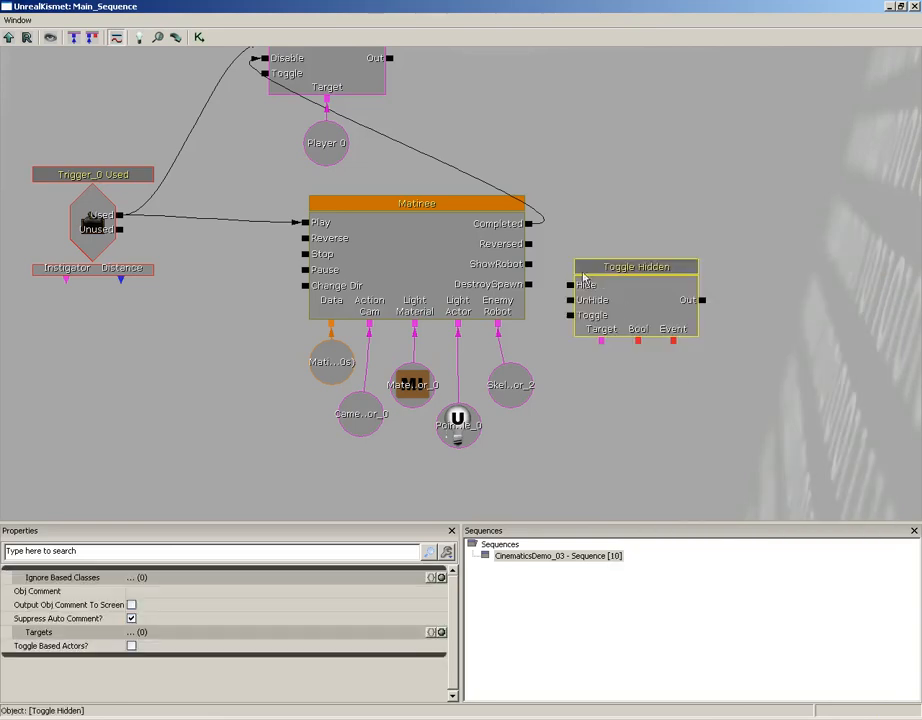
pyautogui.moveTo(603, 309); pyautogui.dragTo(640, 272)
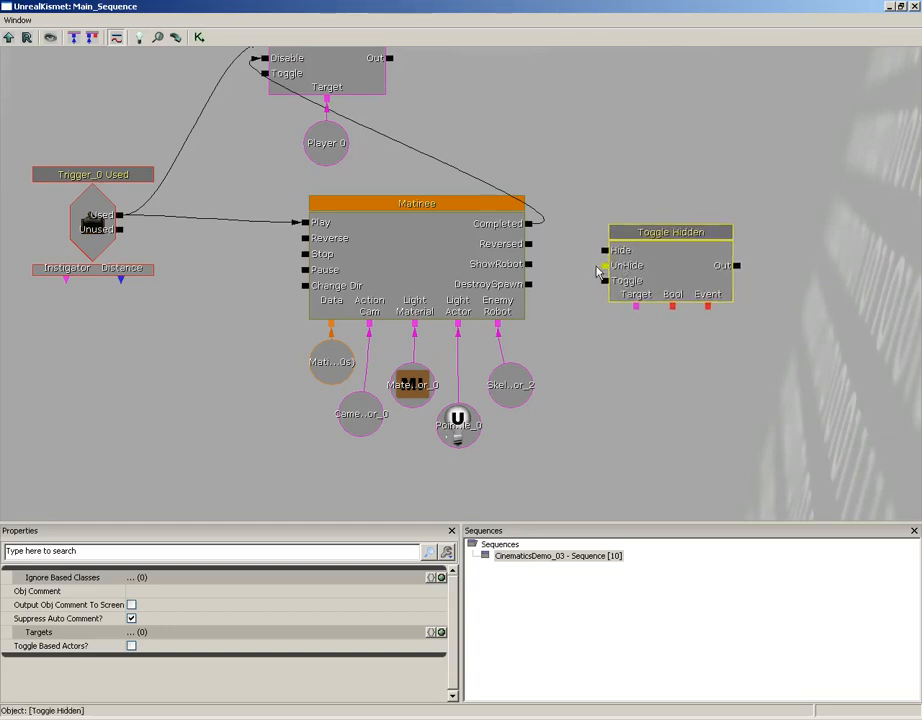
pyautogui.moveTo(529, 264); pyautogui.dragTo(604, 265)
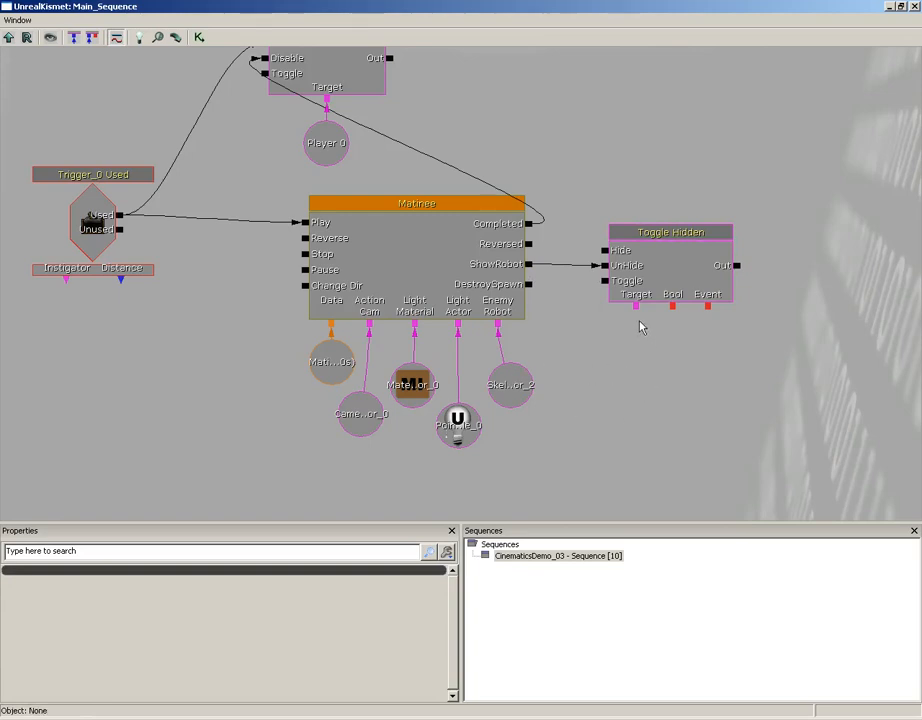
# - Link the Toggle Hidden action's Target to the enemy robot's SkeletalMeshActor_2 variable and close Kismet
pyautogui.moveTo(636, 306); pyautogui.dragTo(521, 386)
pyautogui.click(517, 377)
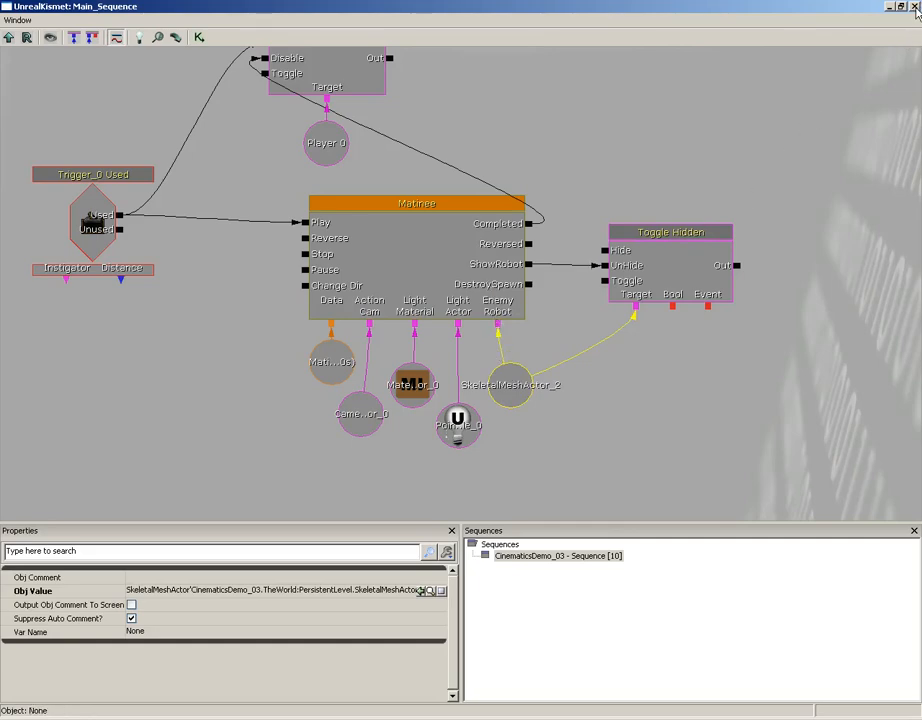
pyautogui.click(916, 7)
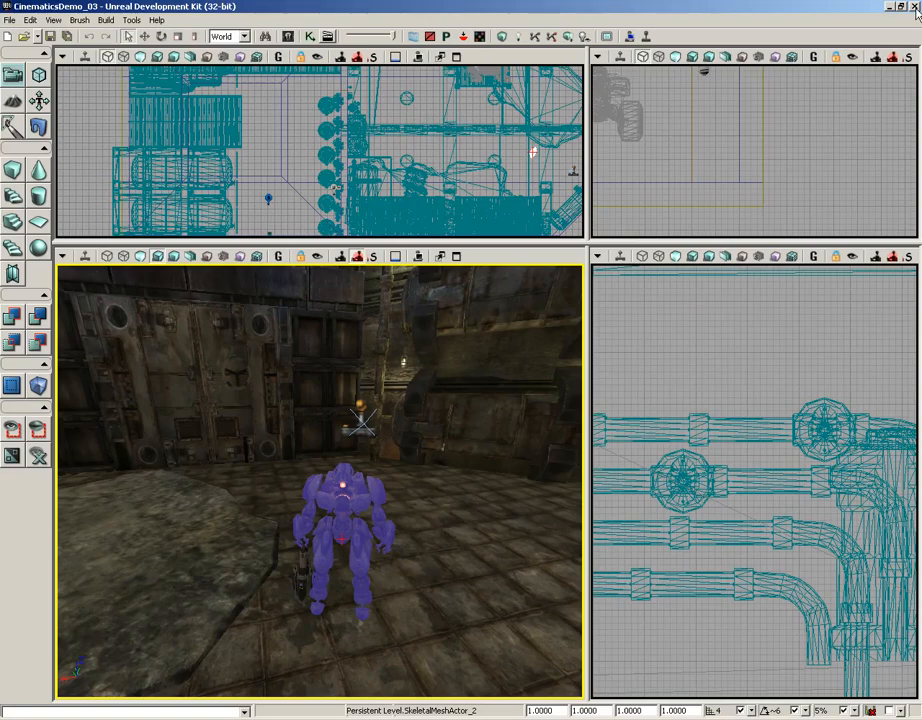
# - Play-test the level from the robot's room and walk into the dark room to trigger the cinematic
pyautogui.rightClick(460, 547)
pyautogui.click(486, 521)
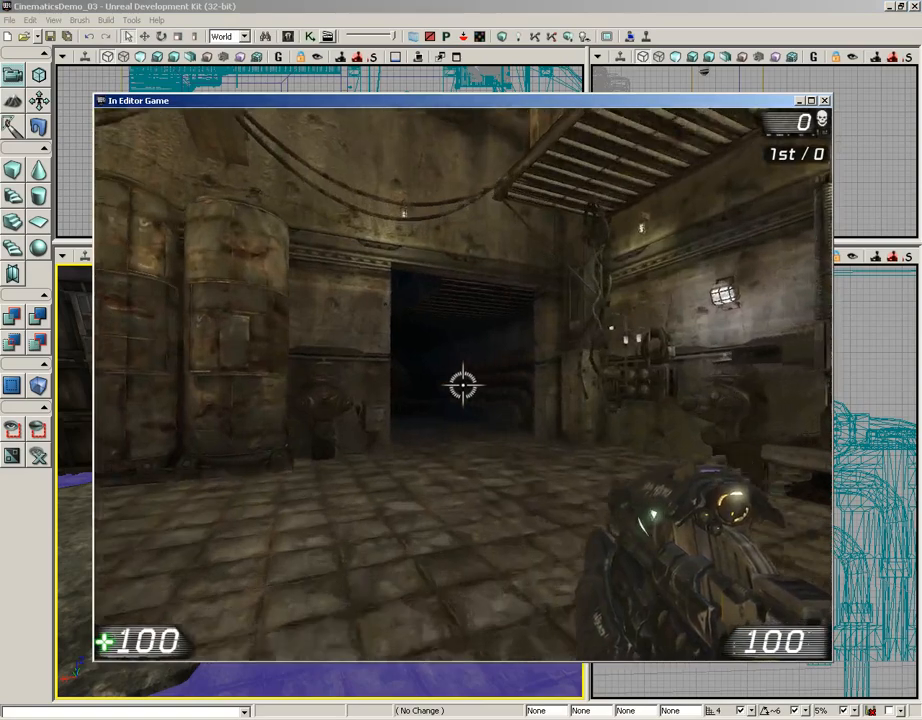
pyautogui.press('w')
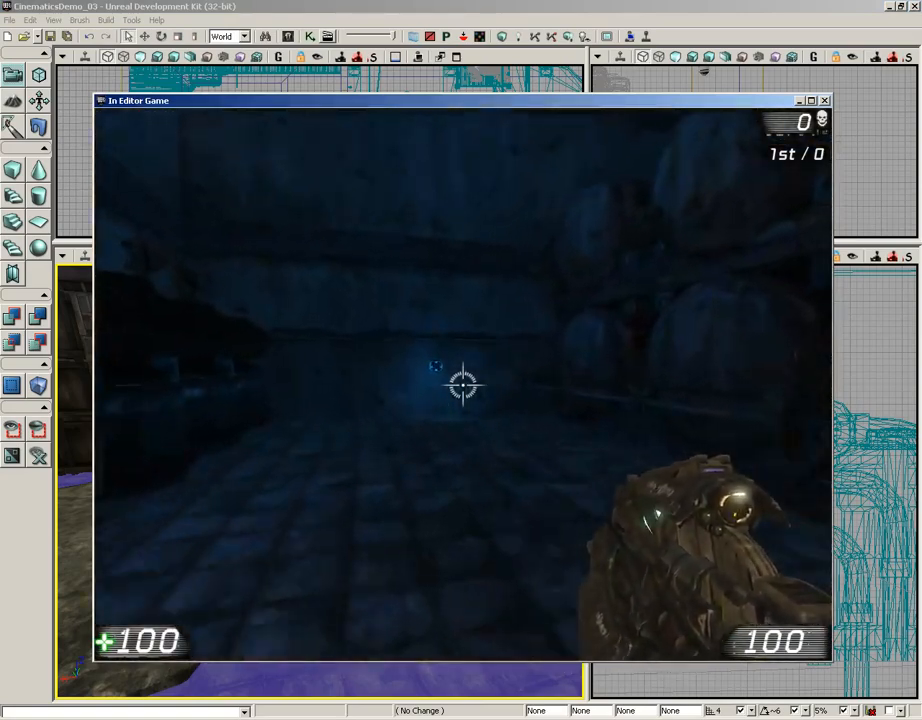
pyautogui.press('w')
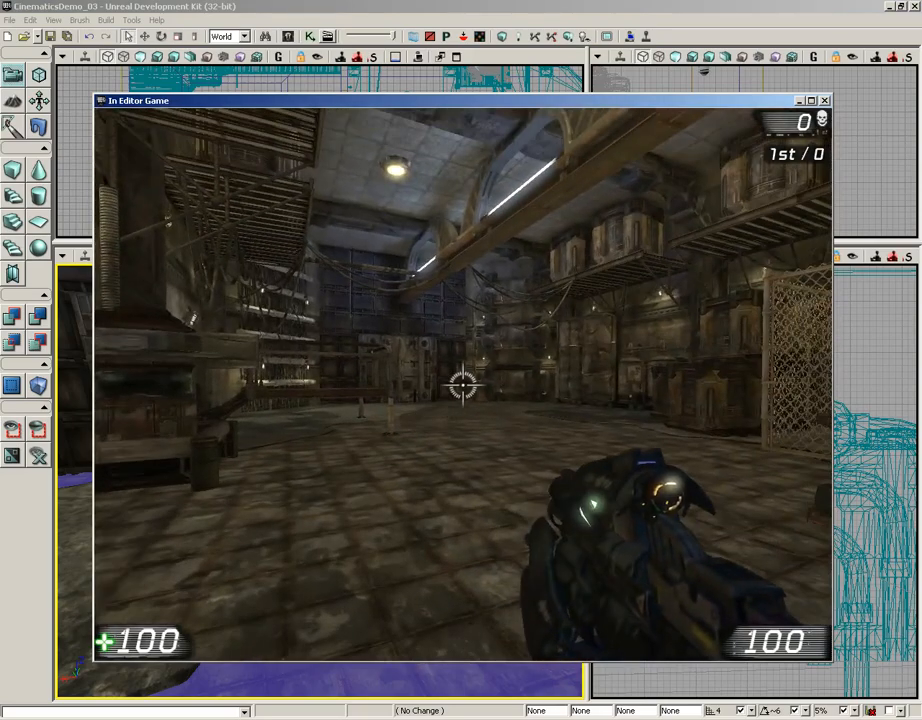
pyautogui.click(463, 385)
pyautogui.press('w')
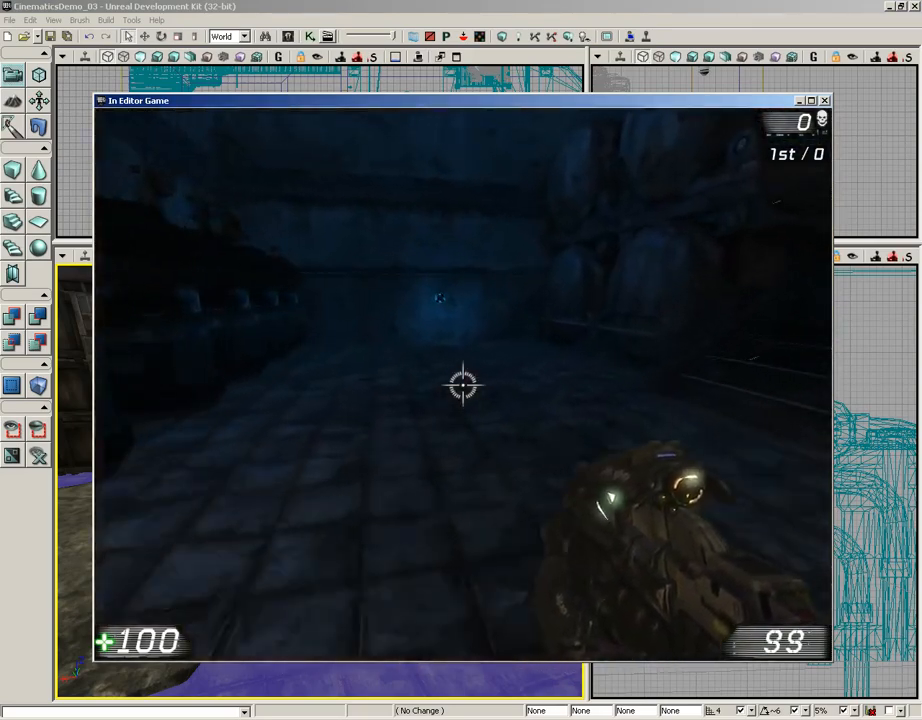
pyautogui.press('w')
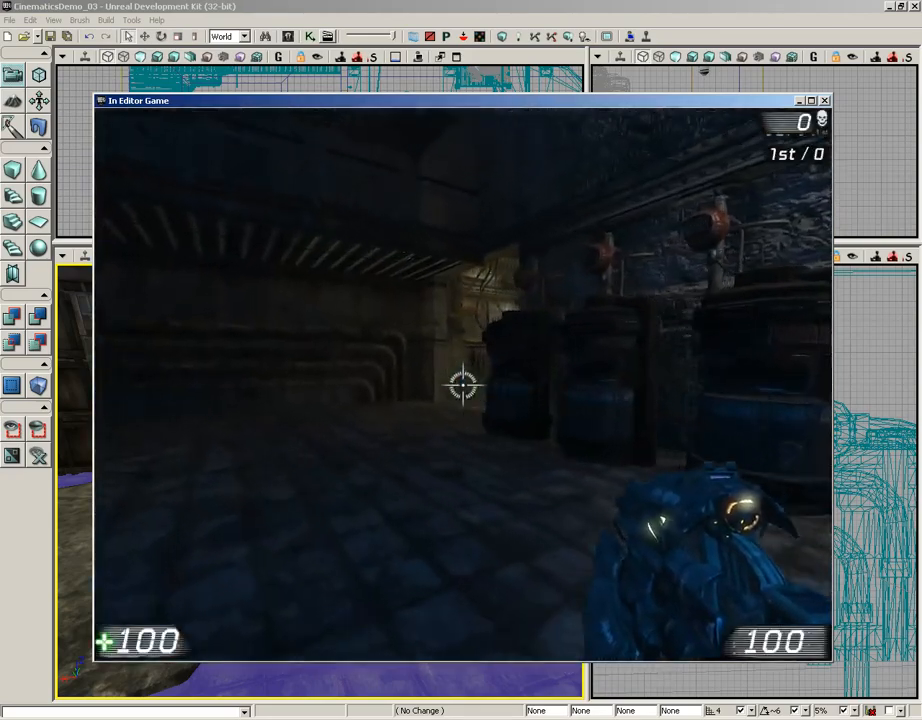
# - Return to the large room, inspect the robot from close up, and end the play test
pyautogui.press('w')
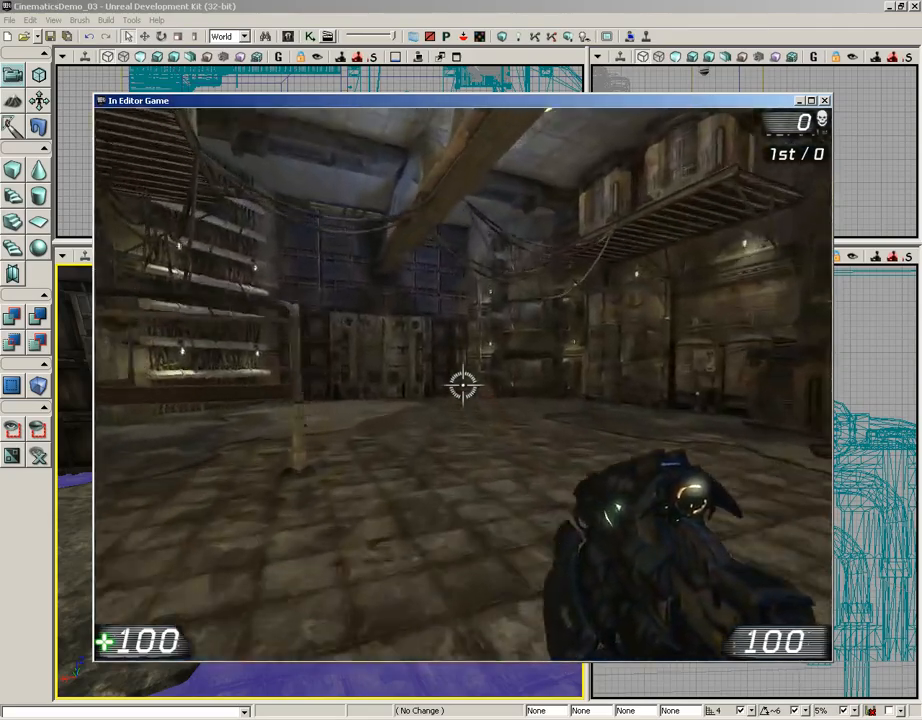
pyautogui.click(463, 385)
pyautogui.press('w')
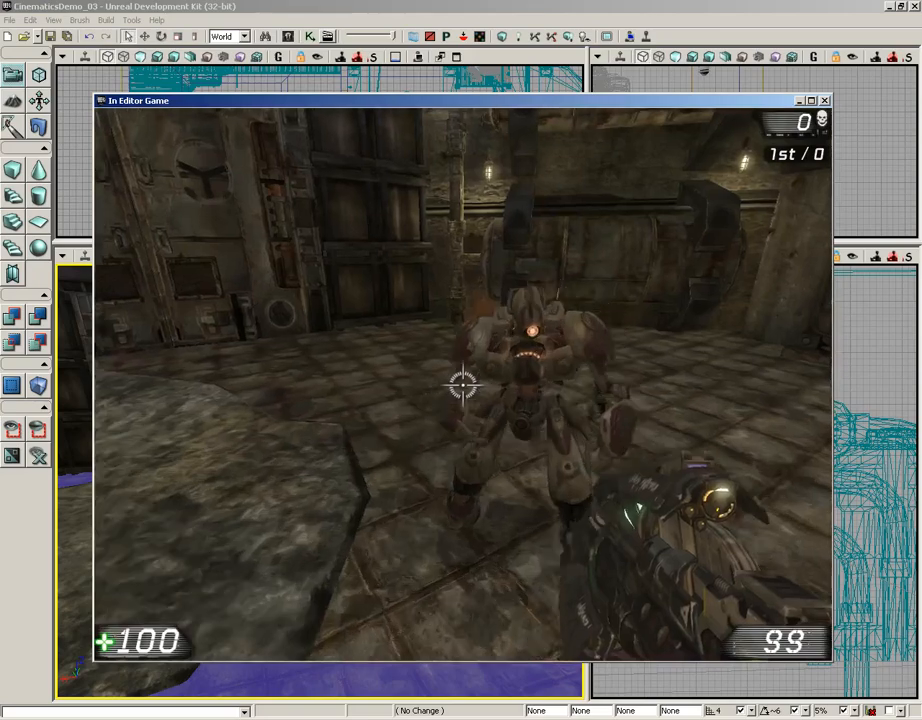
pyautogui.press('w')
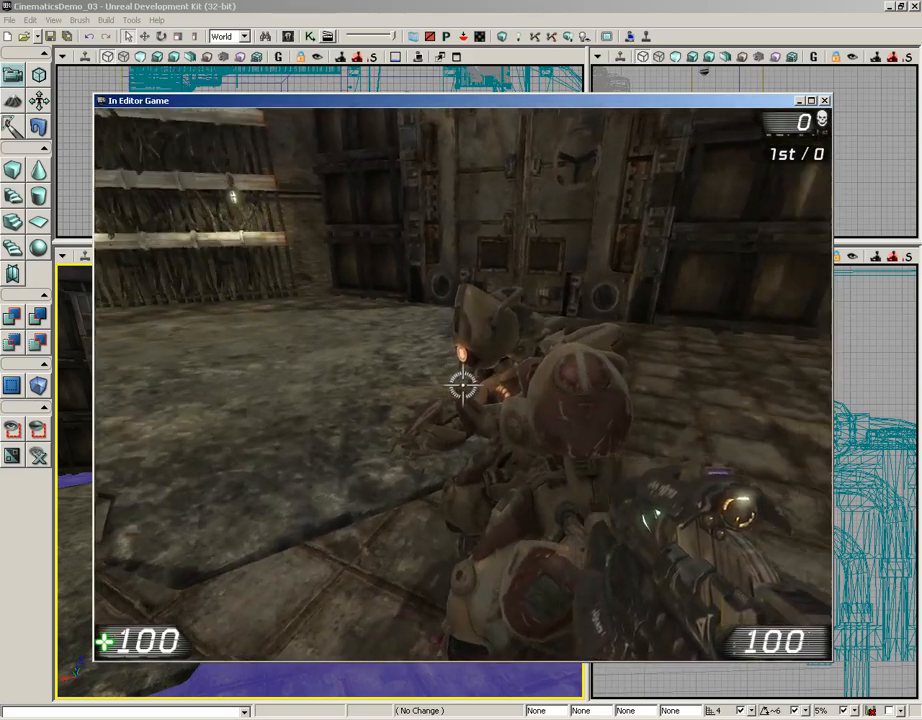
pyautogui.press('s')
pyautogui.press('w')
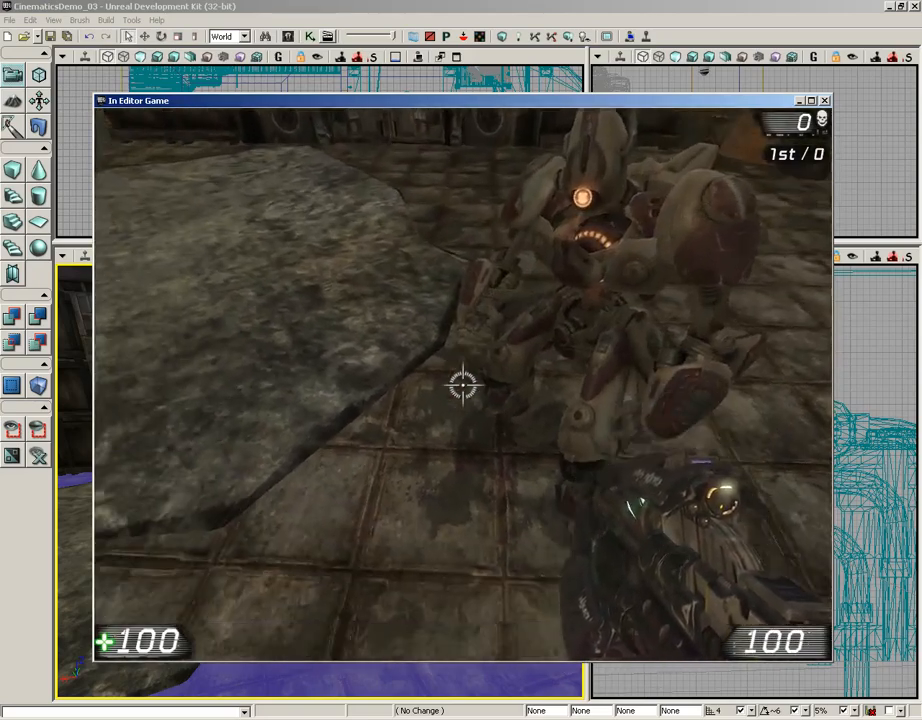
pyautogui.press('Escape')
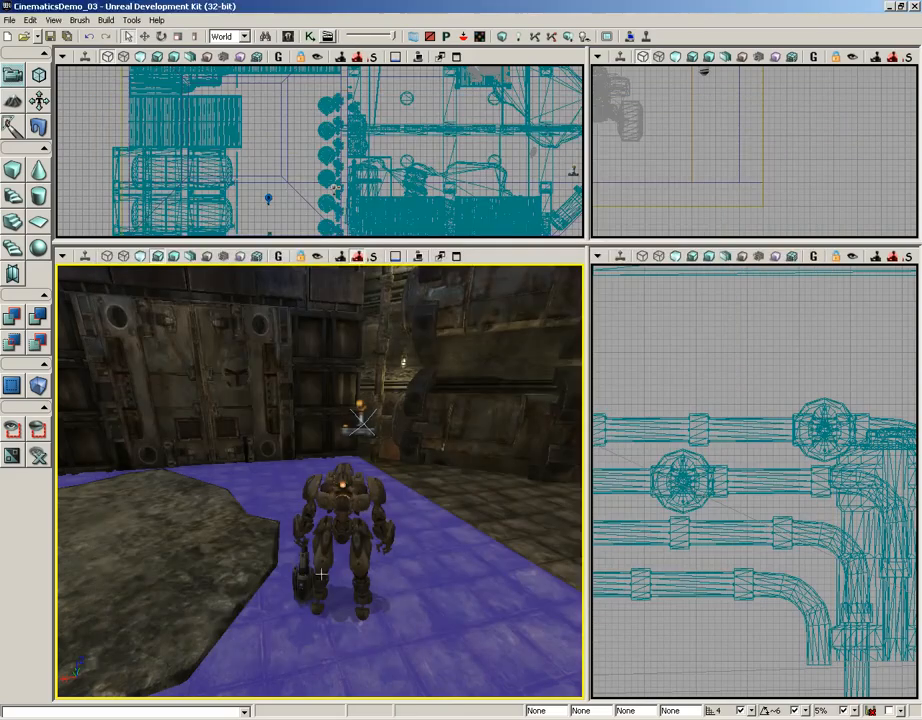
# - Play-test the level again, use the trigger in the dark room to watch the robot's cinematic, and end the test
pyautogui.rightClick(435, 630)
pyautogui.click(466, 607)
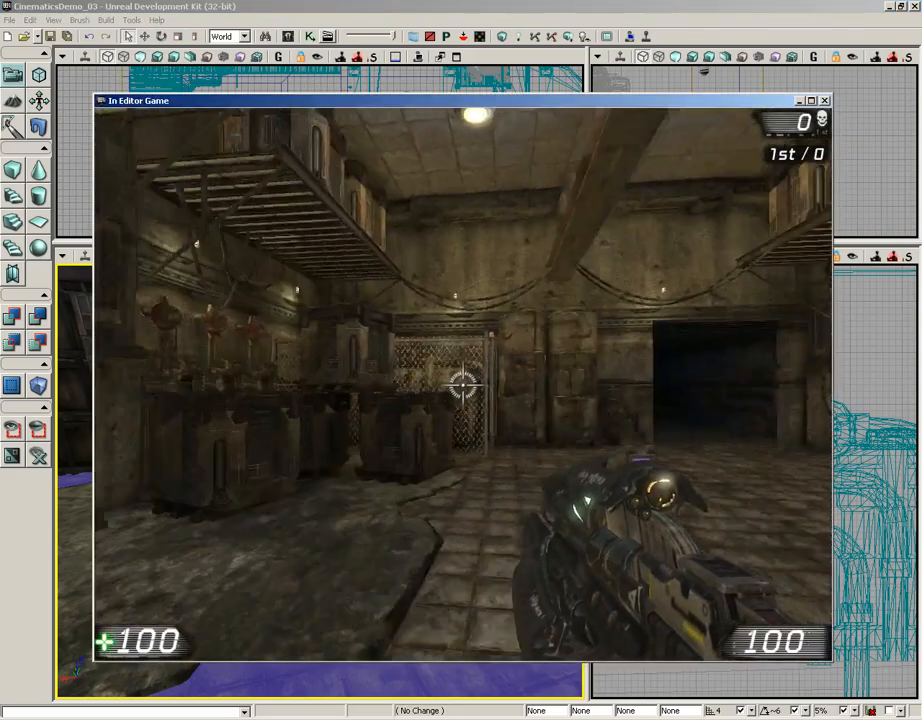
pyautogui.press('w')
pyautogui.press('w')
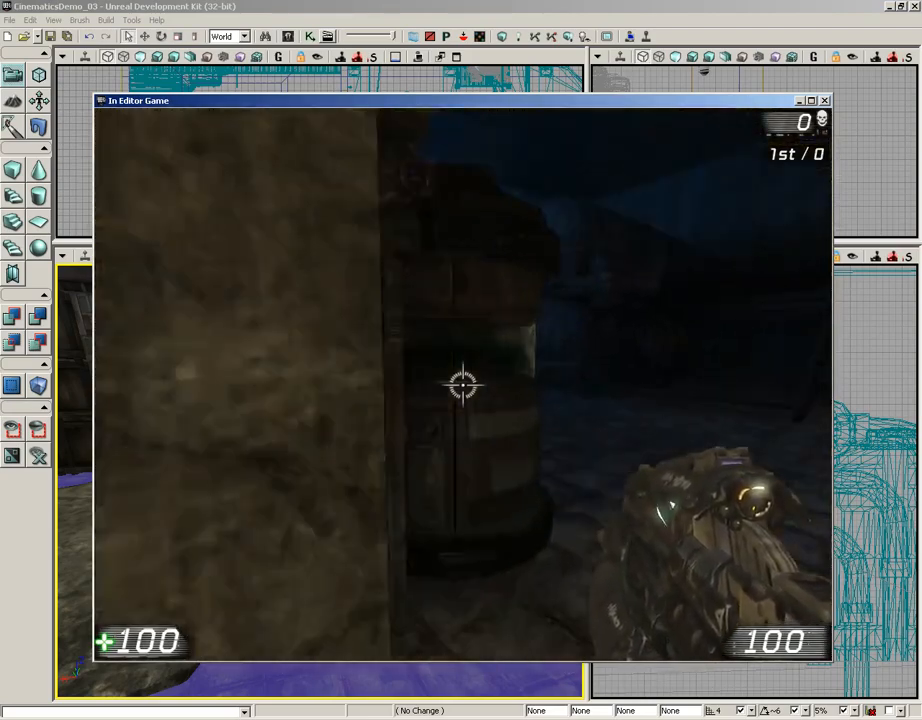
pyautogui.press('w')
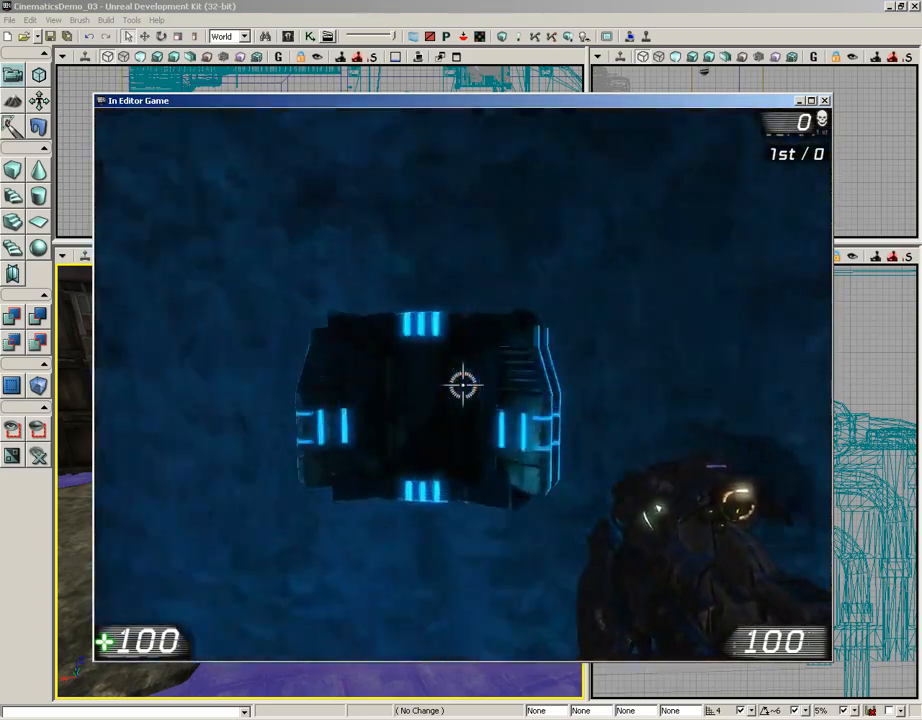
pyautogui.press('e')
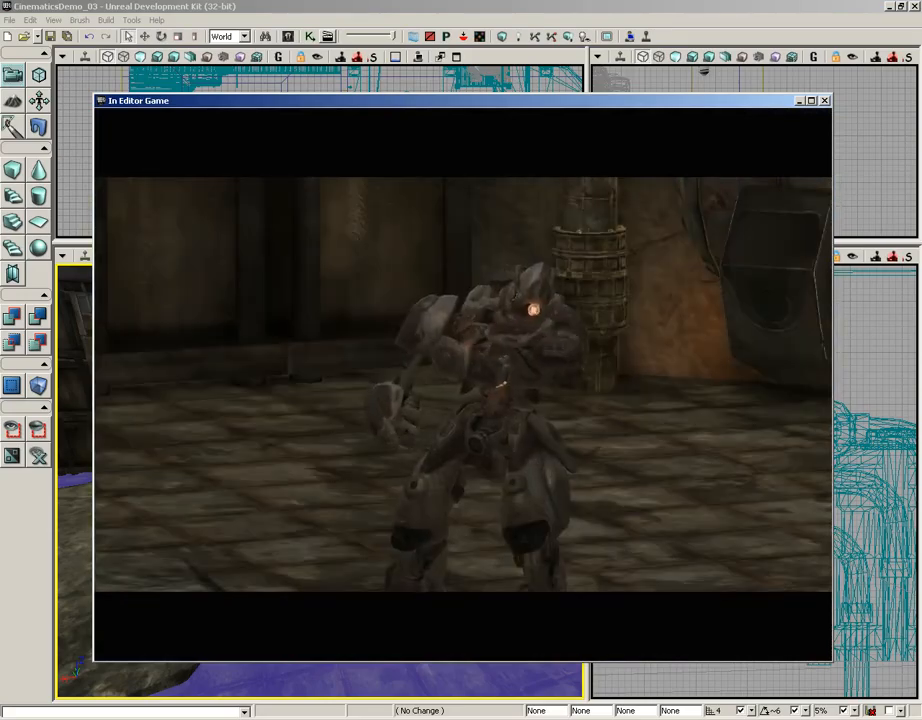
pyautogui.press('Escape')
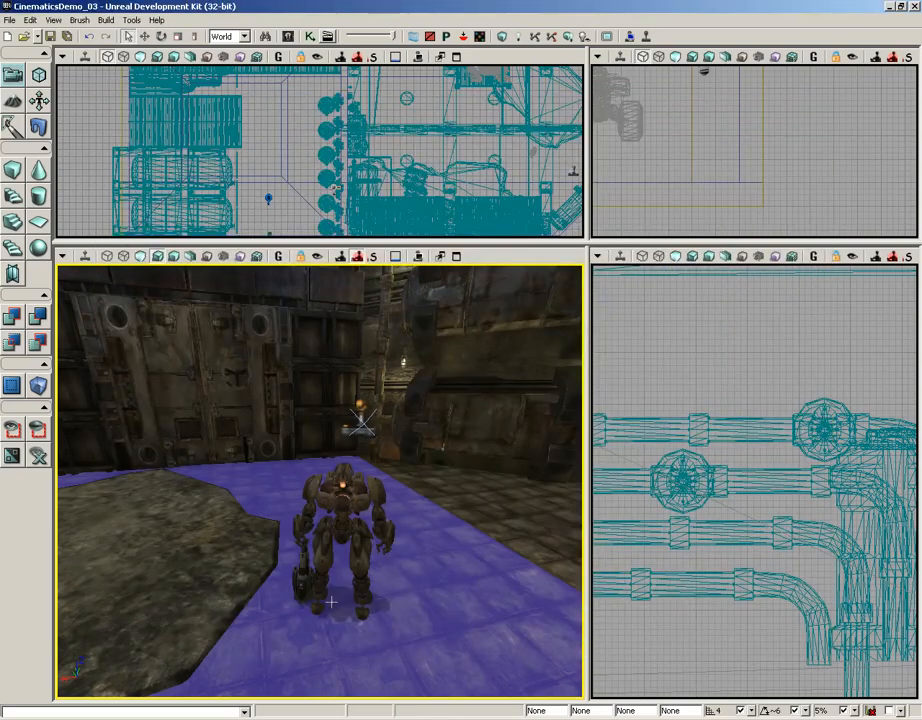
# - Open Kismet, move its window aside to select the robot's gun mesh in the level, and restore the window
pyautogui.click(310, 36)
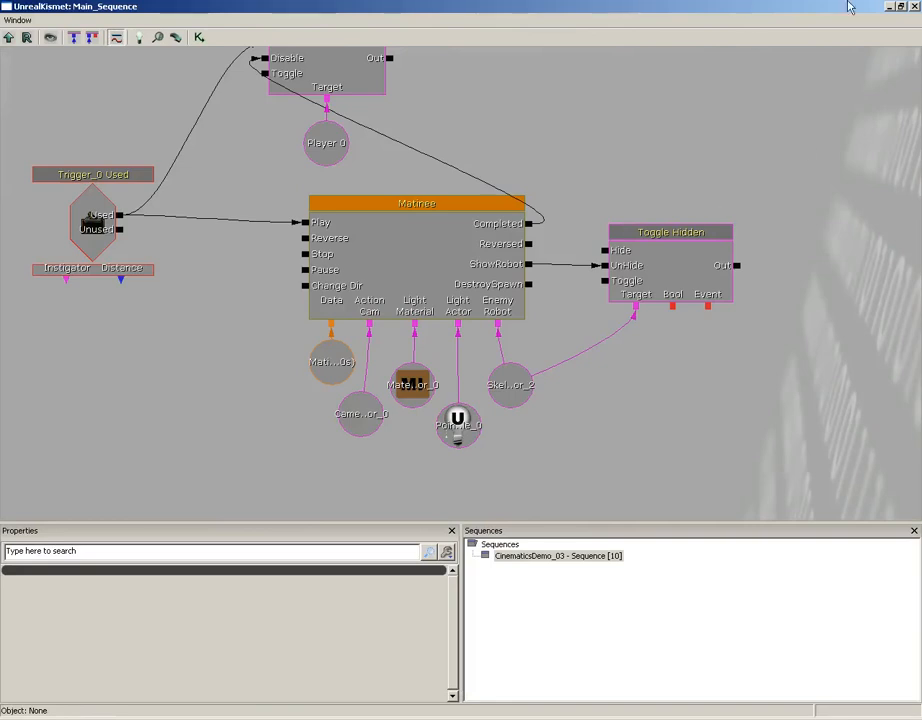
pyautogui.moveTo(337, 8); pyautogui.dragTo(907, 20)
pyautogui.click(307, 570)
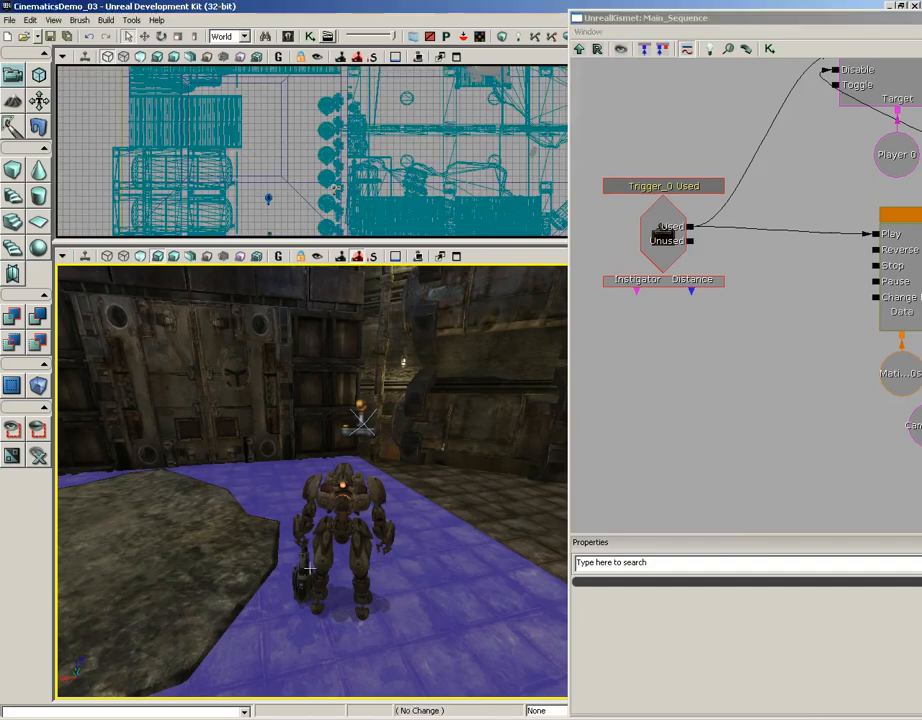
pyautogui.moveTo(822, 20); pyautogui.dragTo(383, 8)
pyautogui.click(893, 5)
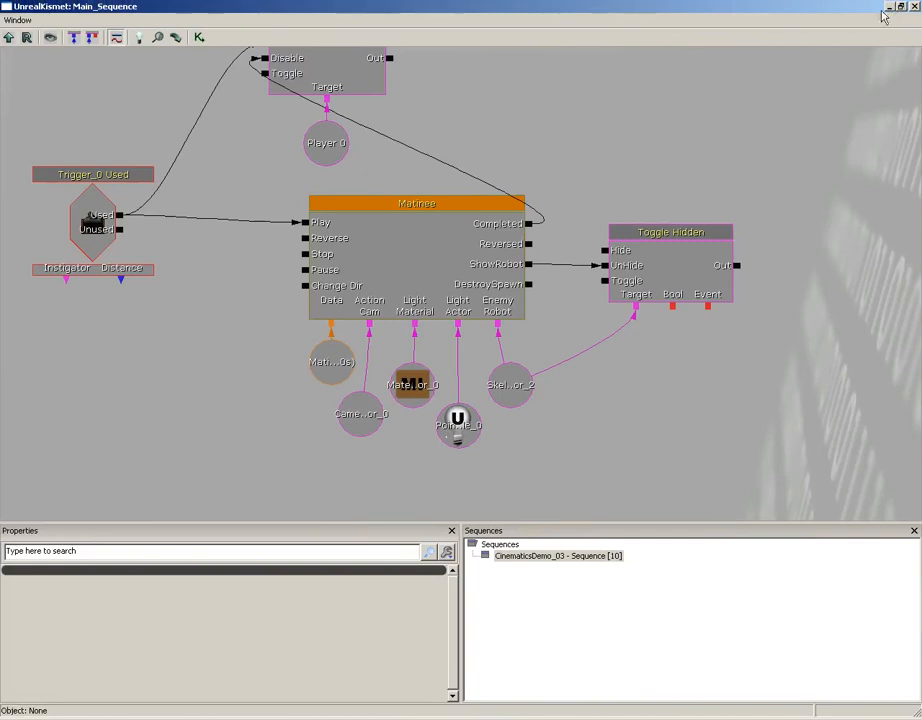
# - Add SkeletalMeshActor_3 as a new object variable on Toggle Hidden's Target, placing it beside the robot variable and moving the action up
pyautogui.rightClick(634, 308)
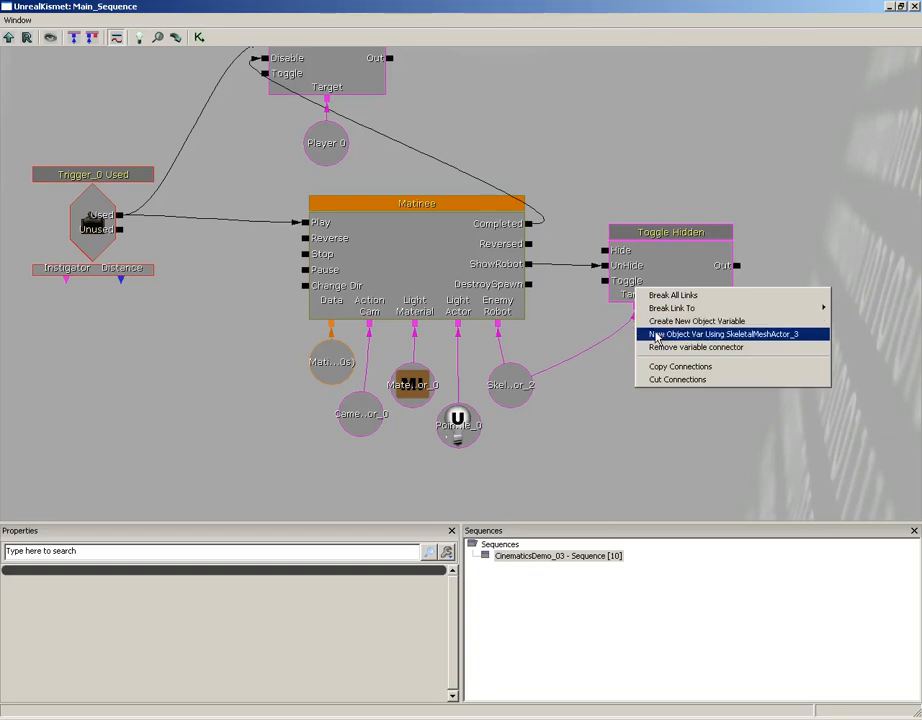
pyautogui.click(657, 335)
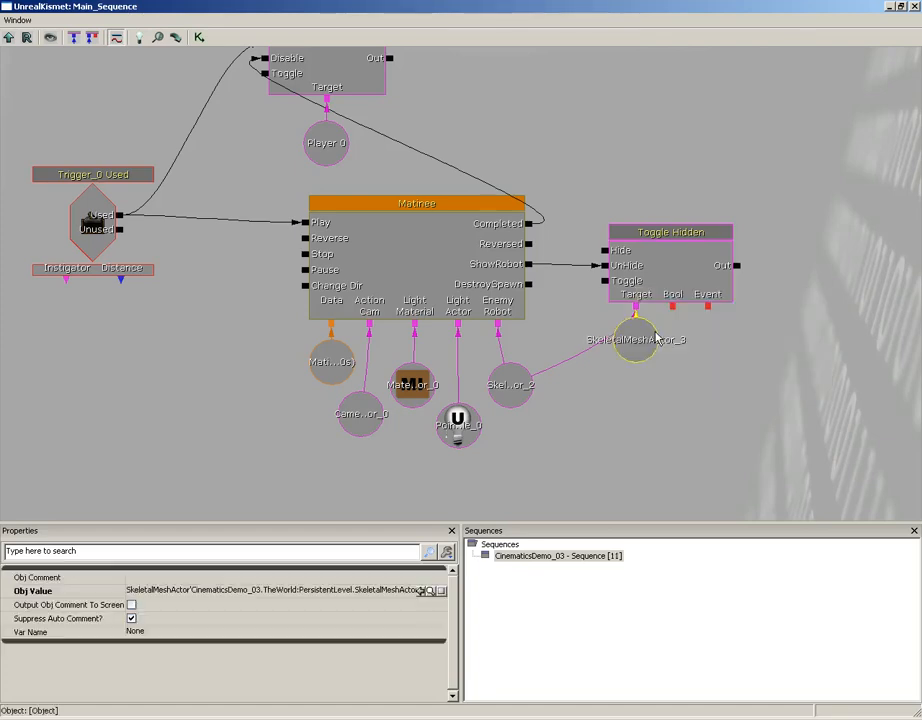
pyautogui.keyDown('ctrl'); pyautogui.moveTo(638, 352); pyautogui.dragTo(629, 400); pyautogui.keyUp('ctrl')
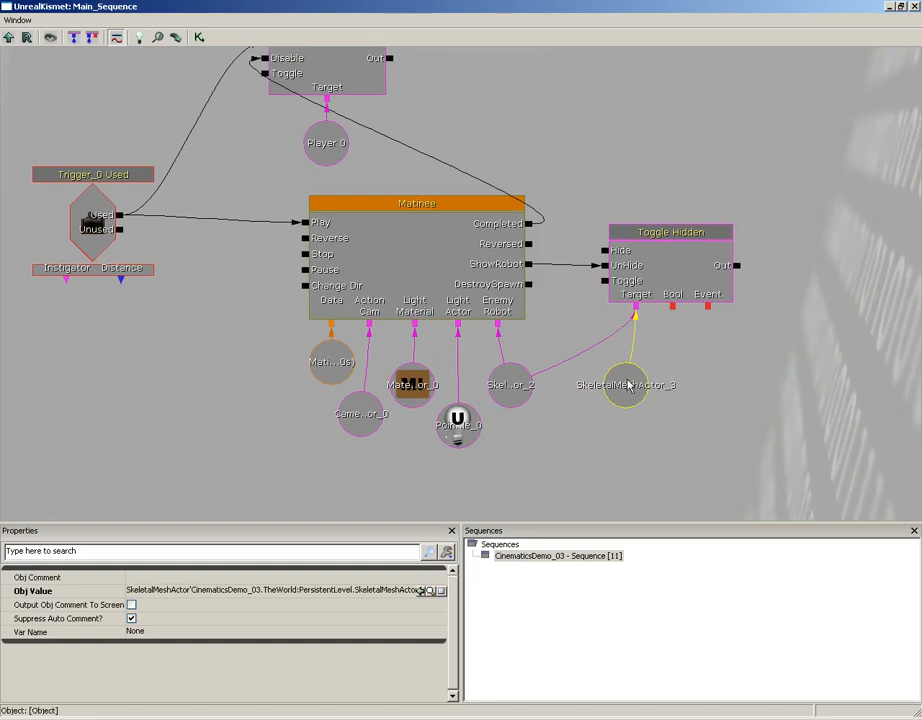
pyautogui.keyDown('ctrl'); pyautogui.moveTo(636, 384); pyautogui.dragTo(592, 400); pyautogui.keyUp('ctrl')
pyautogui.moveTo(657, 279); pyautogui.dragTo(666, 208)
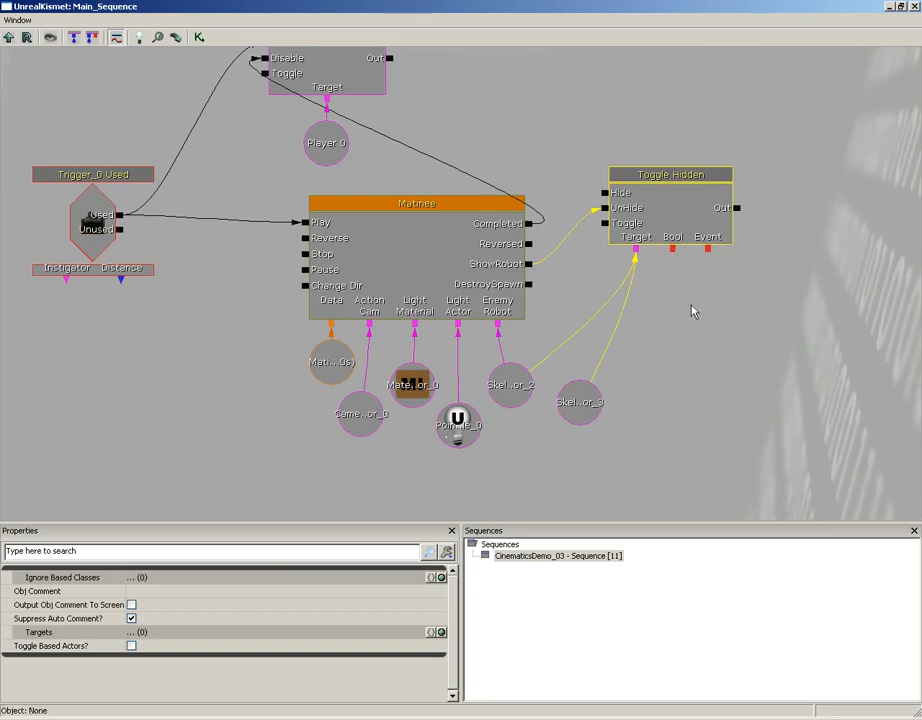
# - Create a Destroy actor action and place it below the Toggle Hidden action
pyautogui.rightClick(644, 340)
pyautogui.moveTo(662, 327)
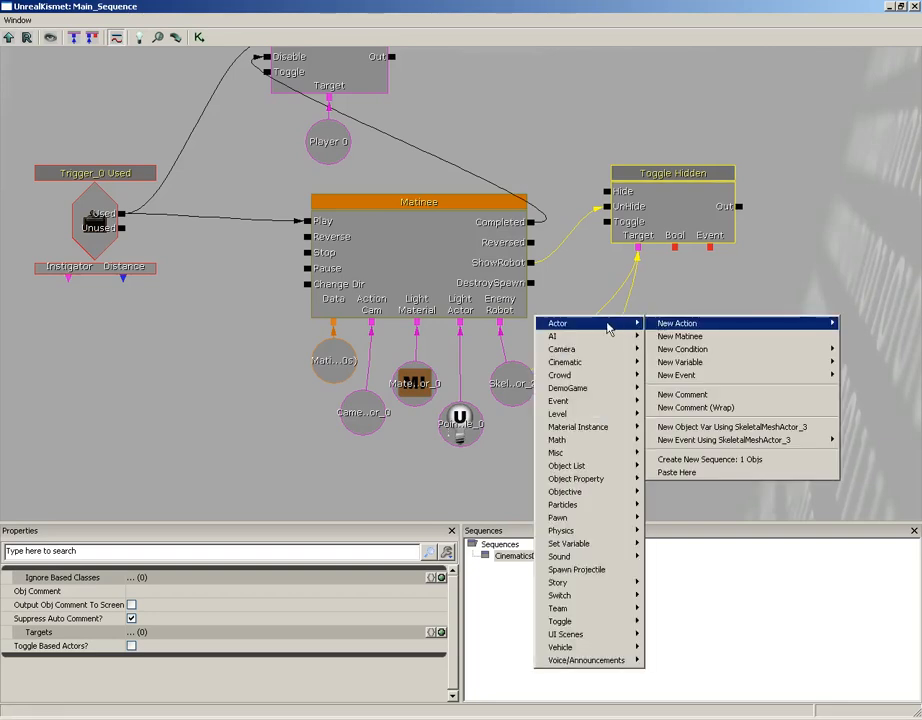
pyautogui.moveTo(607, 329)
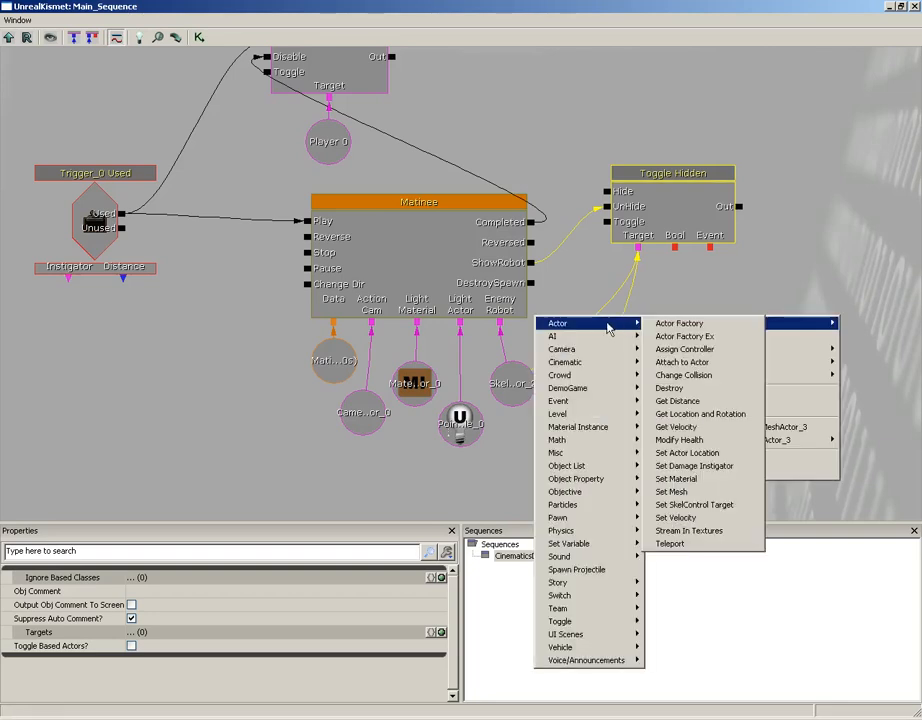
pyautogui.click(662, 390)
pyautogui.keyDown('ctrl'); pyautogui.moveTo(667, 362); pyautogui.dragTo(672, 328); pyautogui.keyUp('ctrl')
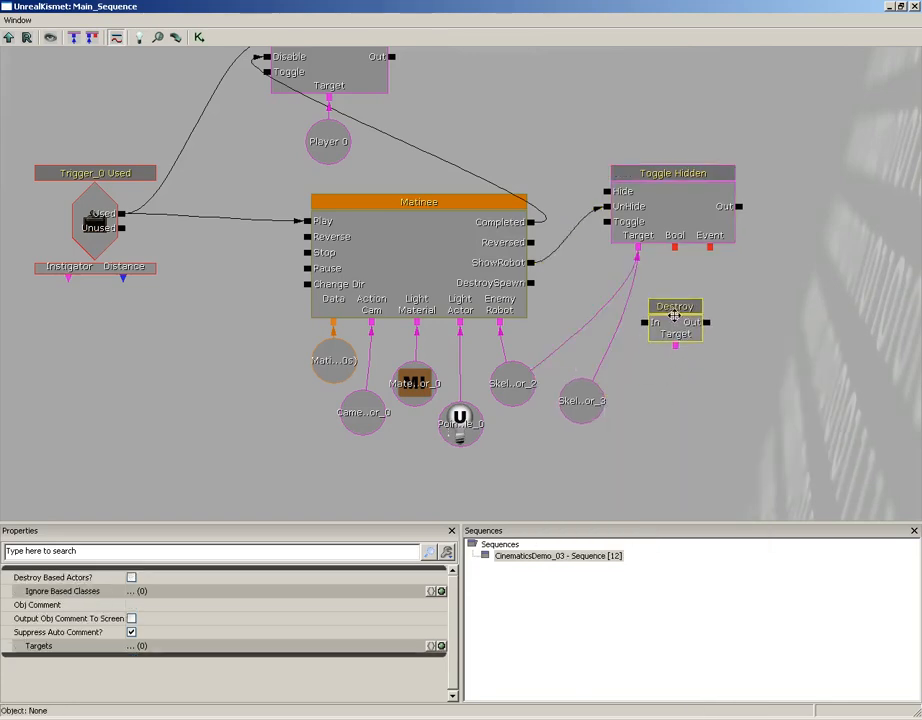
# - Connect Matinee's DestroySpawn output to Destroy's input, link its Target to both skeletal mesh variables, and close Kismet
pyautogui.moveTo(531, 284); pyautogui.dragTo(525, 385)
pyautogui.click(671, 328)
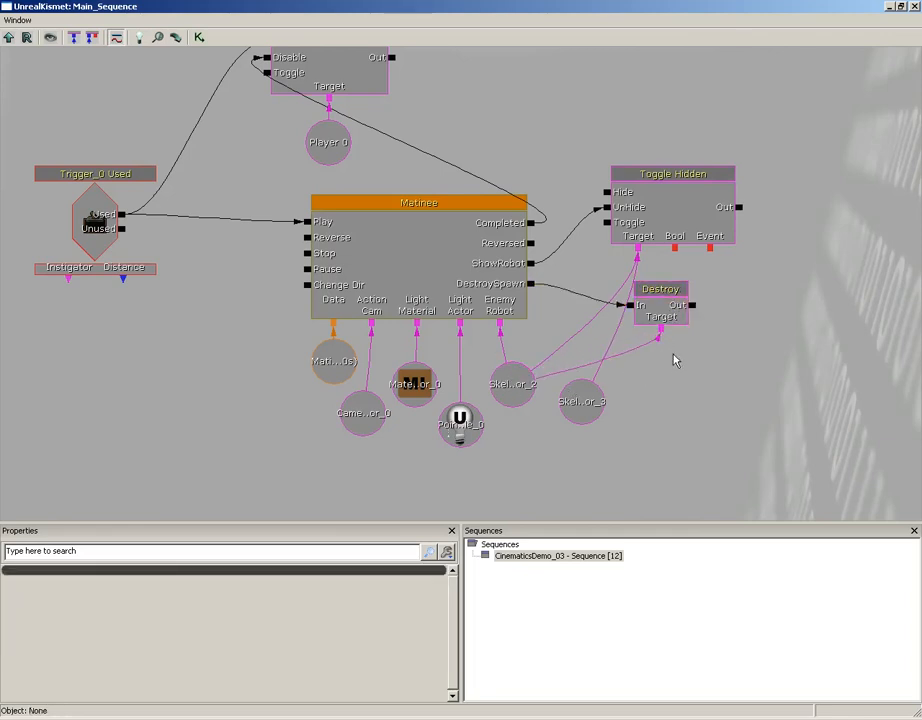
pyautogui.moveTo(661, 345); pyautogui.dragTo(584, 400)
pyautogui.click(913, 6)
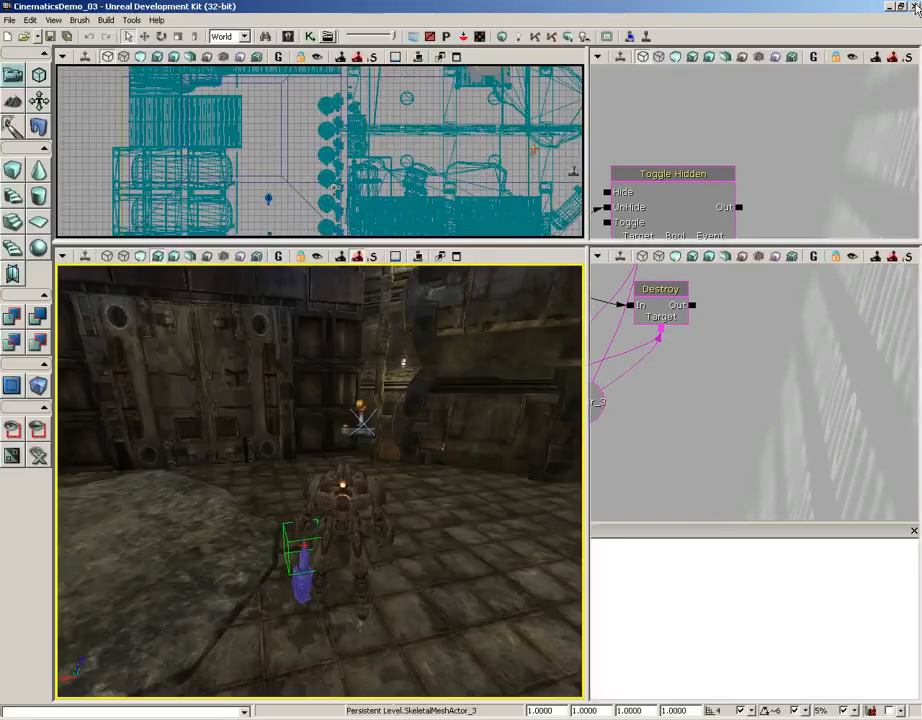
# - Play-test the cinematic to check the large room for the robot and gun, end the test, and return to the Kismet graph
pyautogui.rightClick(421, 556)
pyautogui.click(438, 530)
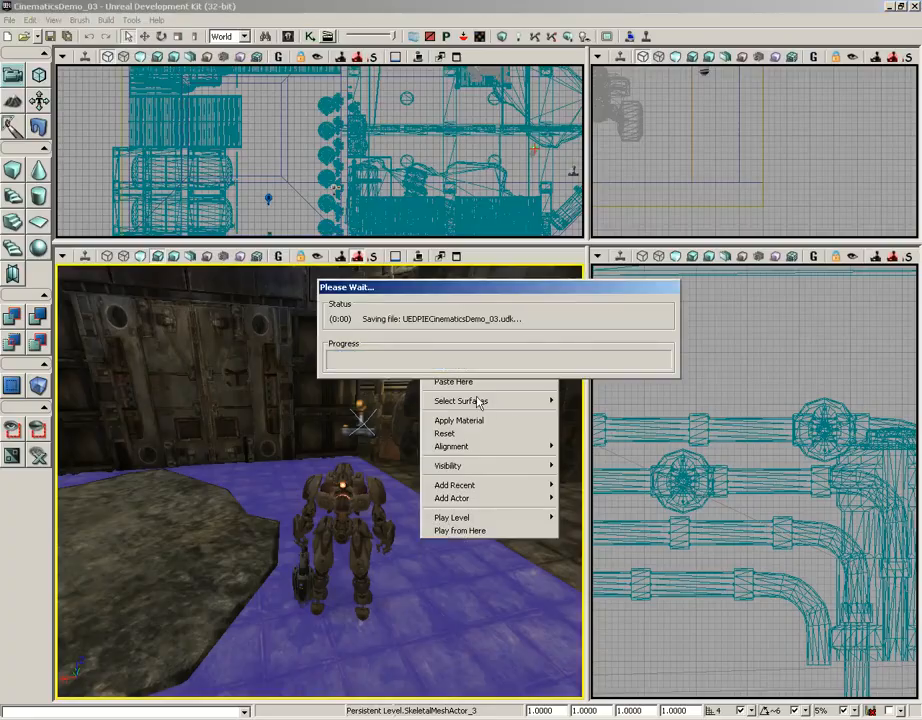
pyautogui.press('w')
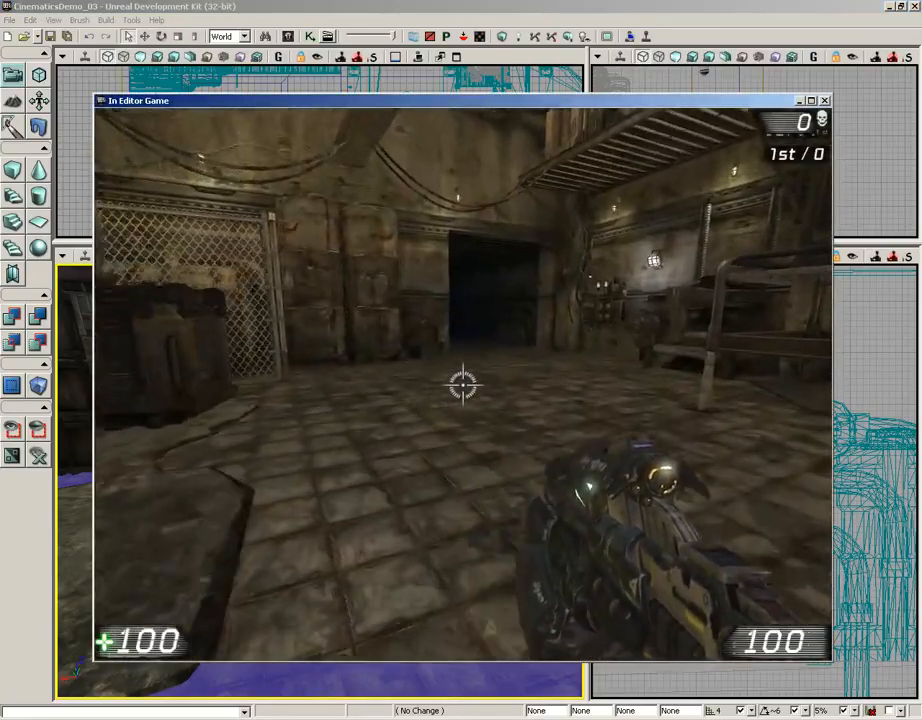
pyautogui.press('w')
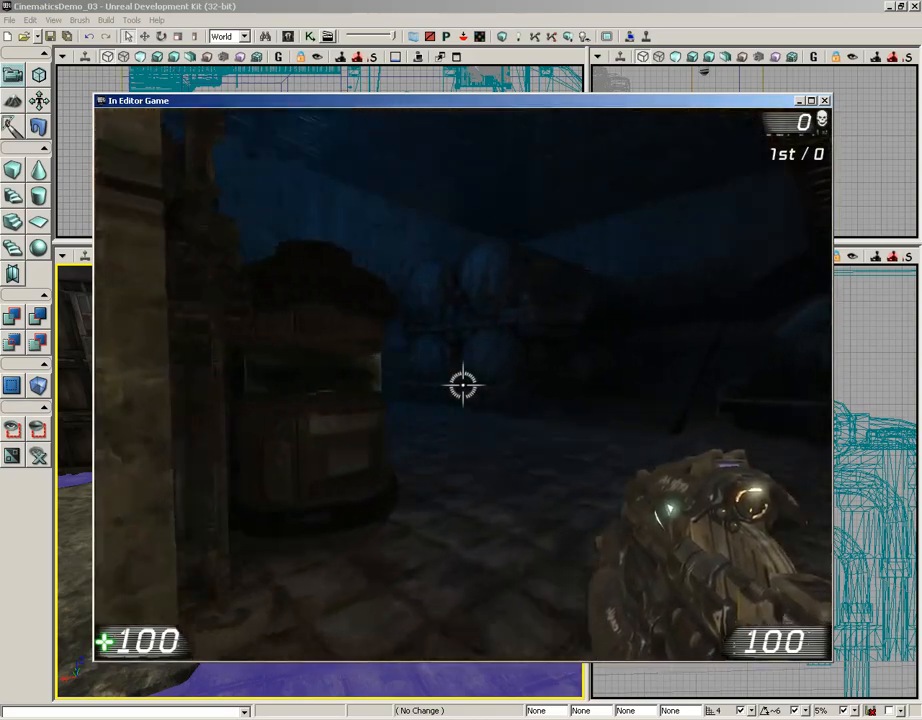
pyautogui.press('w')
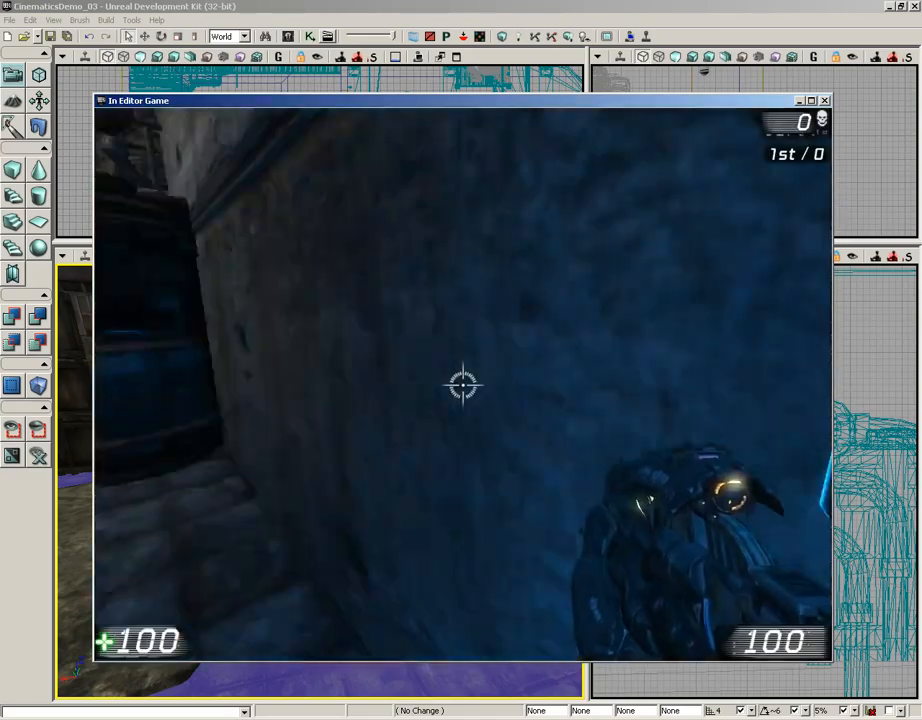
pyautogui.press('w')
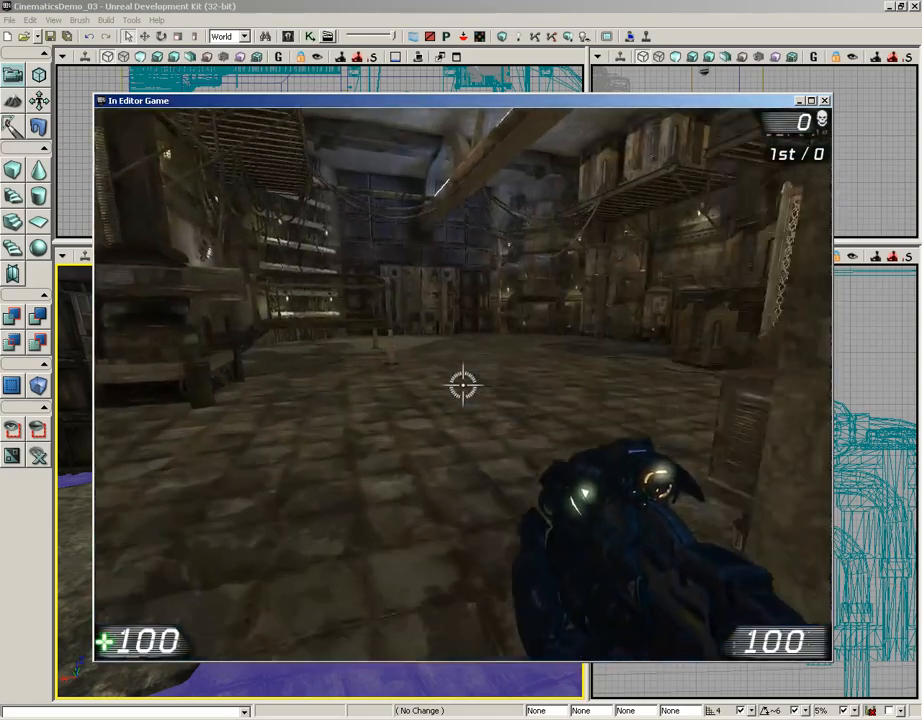
pyautogui.click(463, 385)
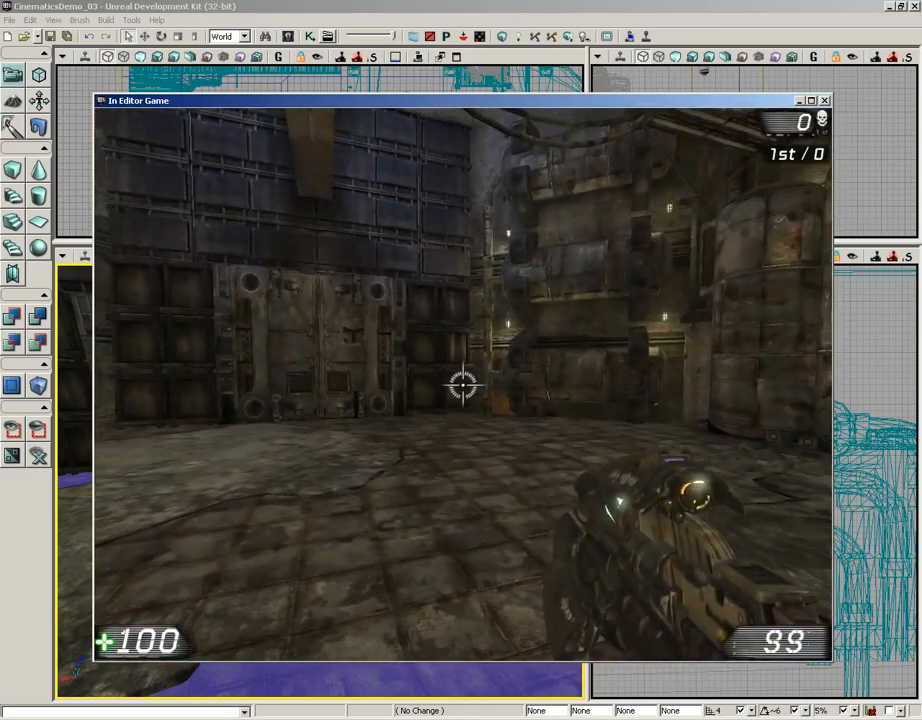
pyautogui.press('Escape')
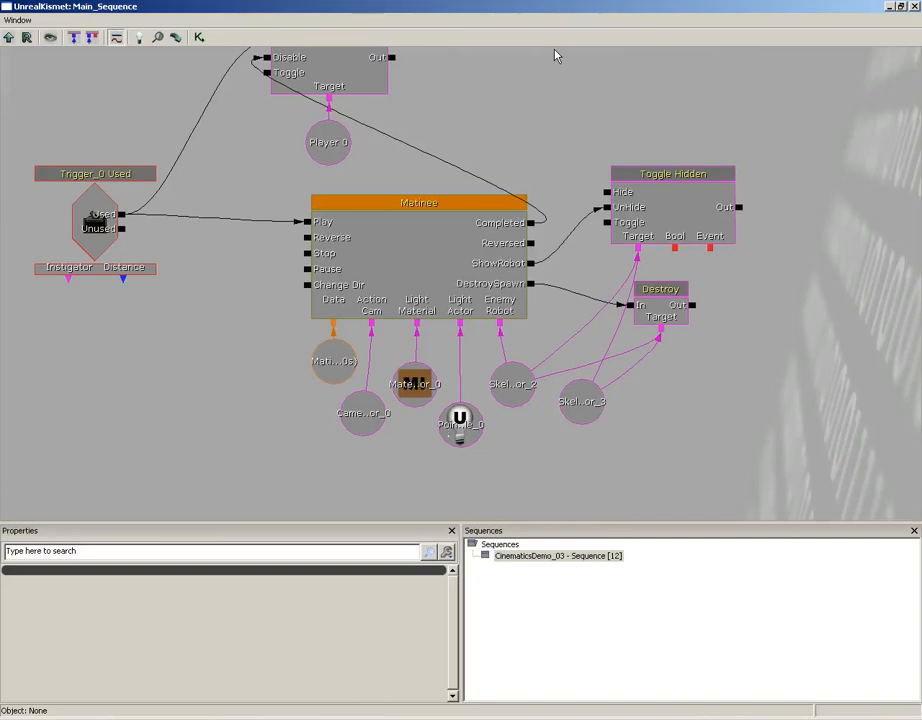
pyautogui.moveTo(663, 442); pyautogui.dragTo(500, 360)
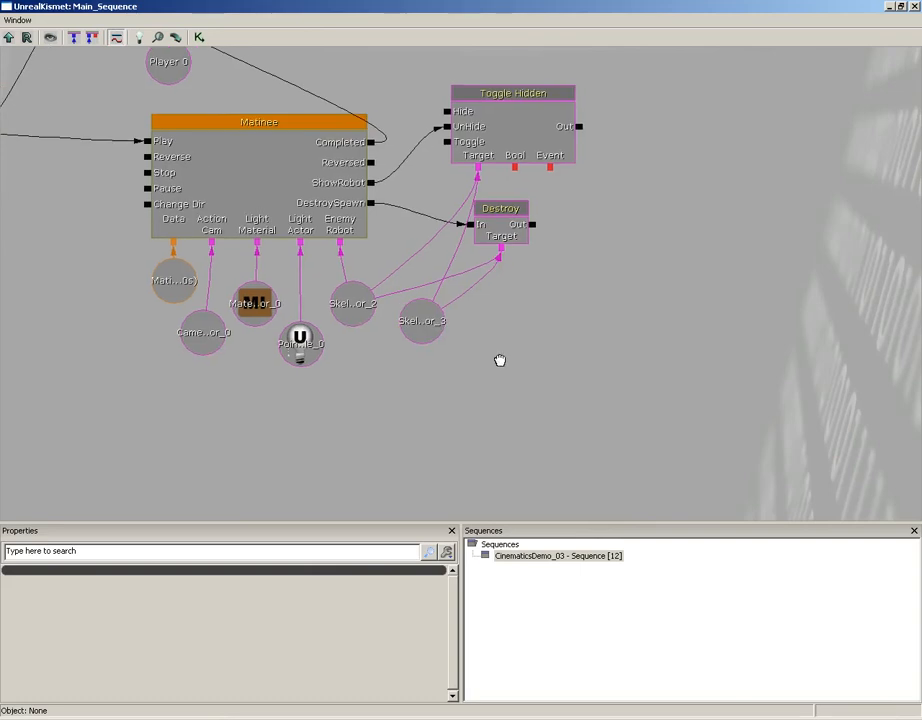
# - Create an Actor Factory action below Destroy and connect Matinee's DestroySpawn output to its Spawn Actor input
pyautogui.rightClick(510, 318)
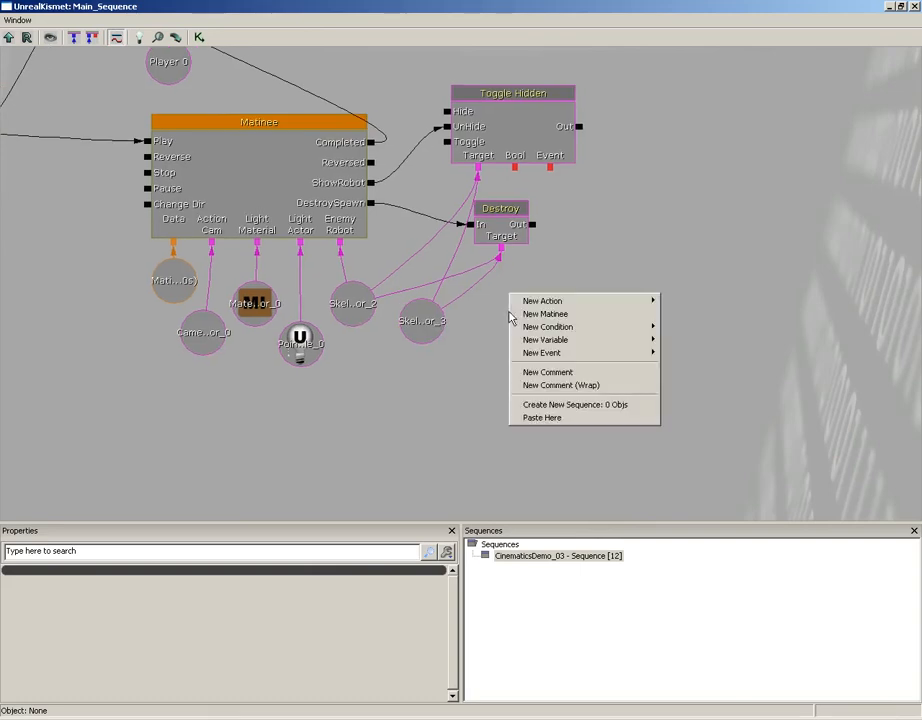
pyautogui.moveTo(534, 302)
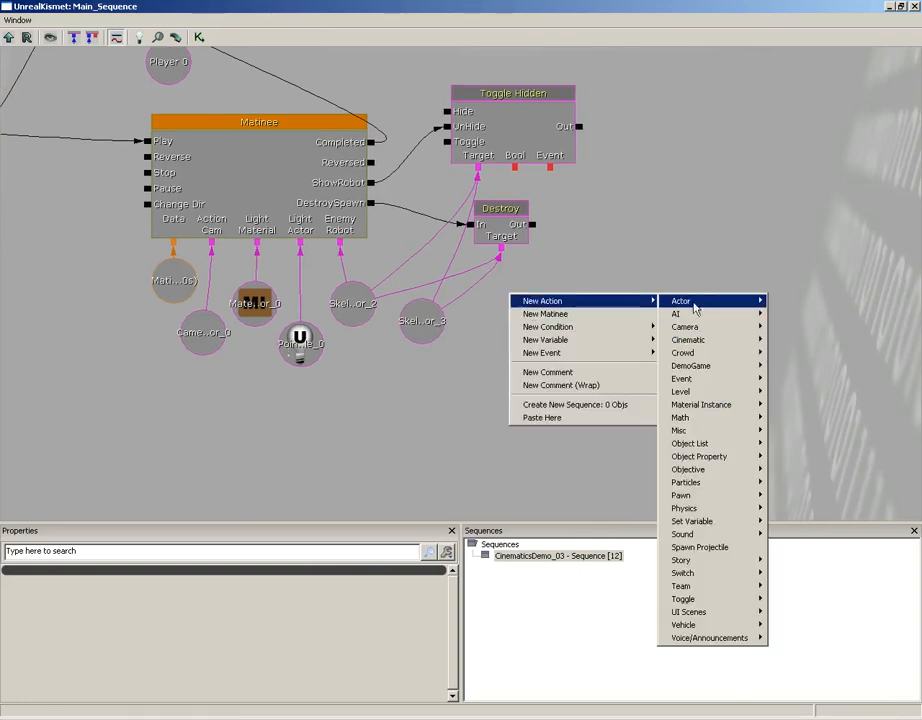
pyautogui.moveTo(676, 301)
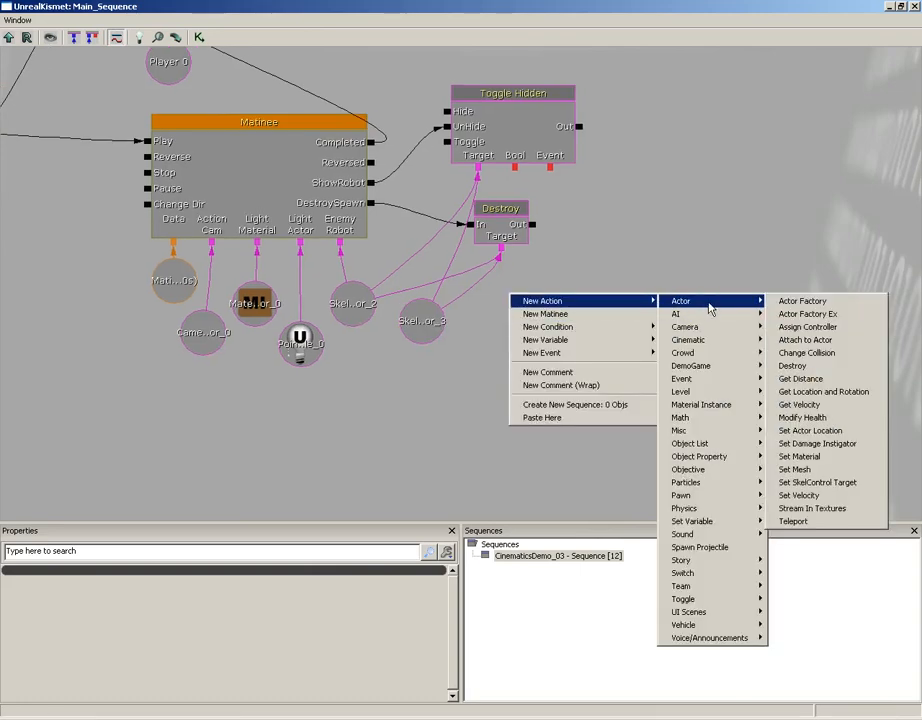
pyautogui.click(814, 304)
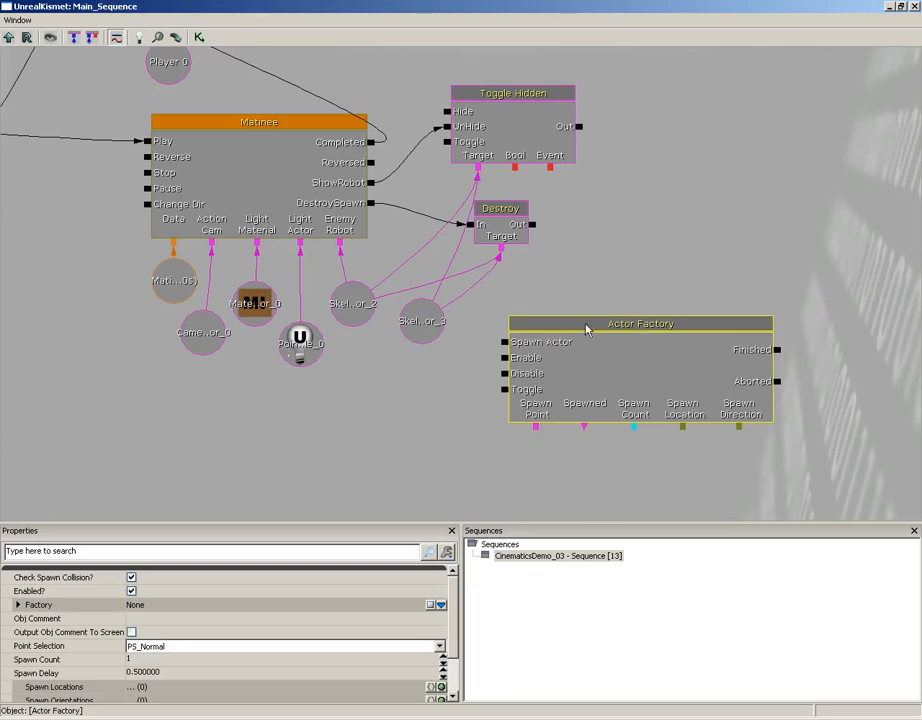
pyautogui.moveTo(370, 206); pyautogui.dragTo(505, 342)
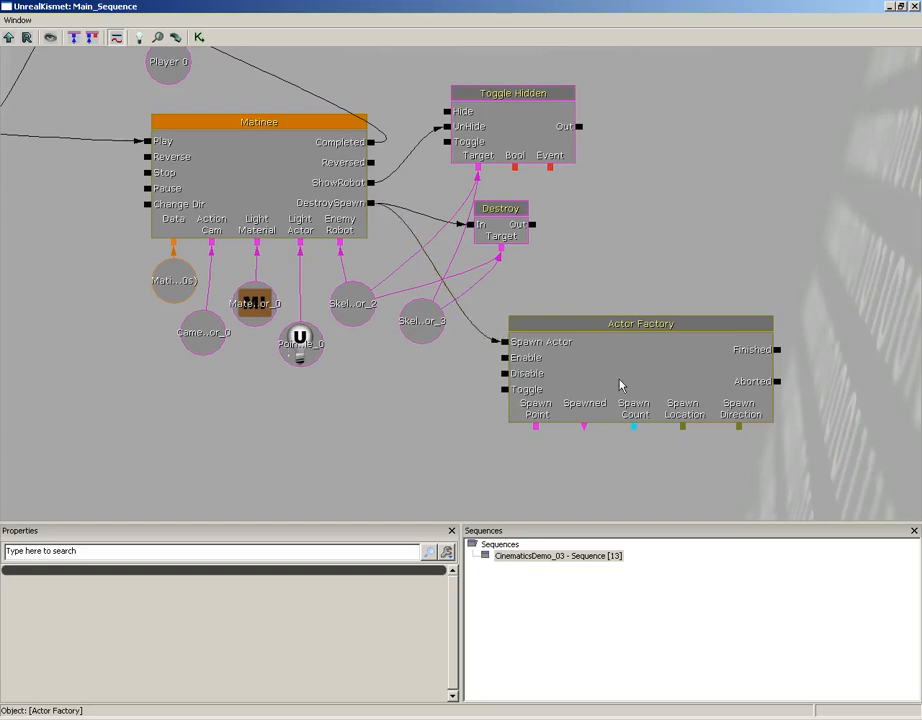
pyautogui.moveTo(620, 384); pyautogui.dragTo(648, 354)
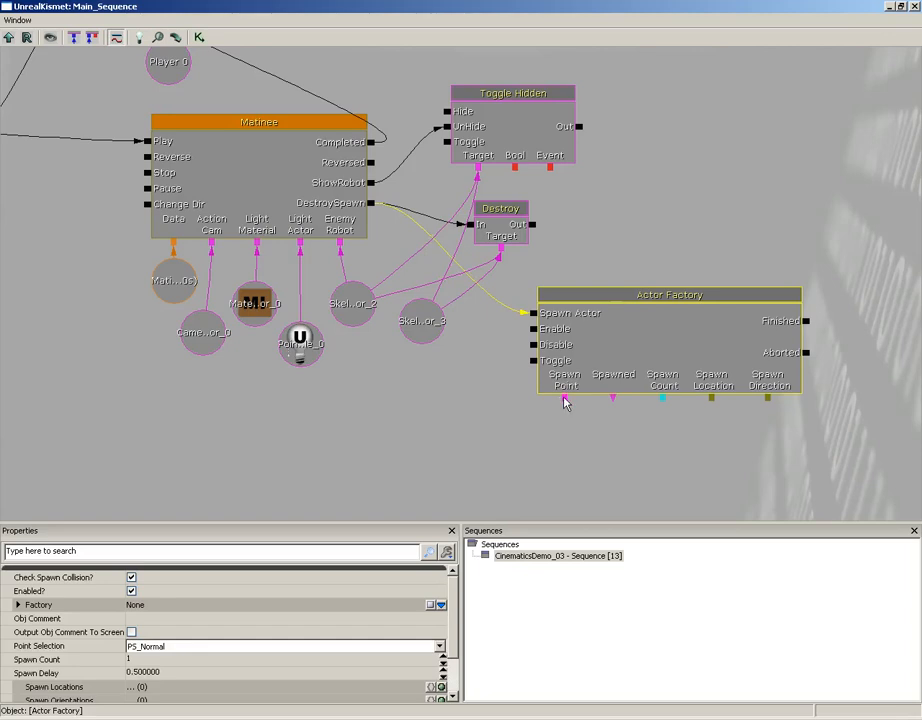
# - Select PlayerStart_2 in the level and add it as a new object variable on Actor Factory's Spawn Point, placed below the action
pyautogui.click(418, 336)
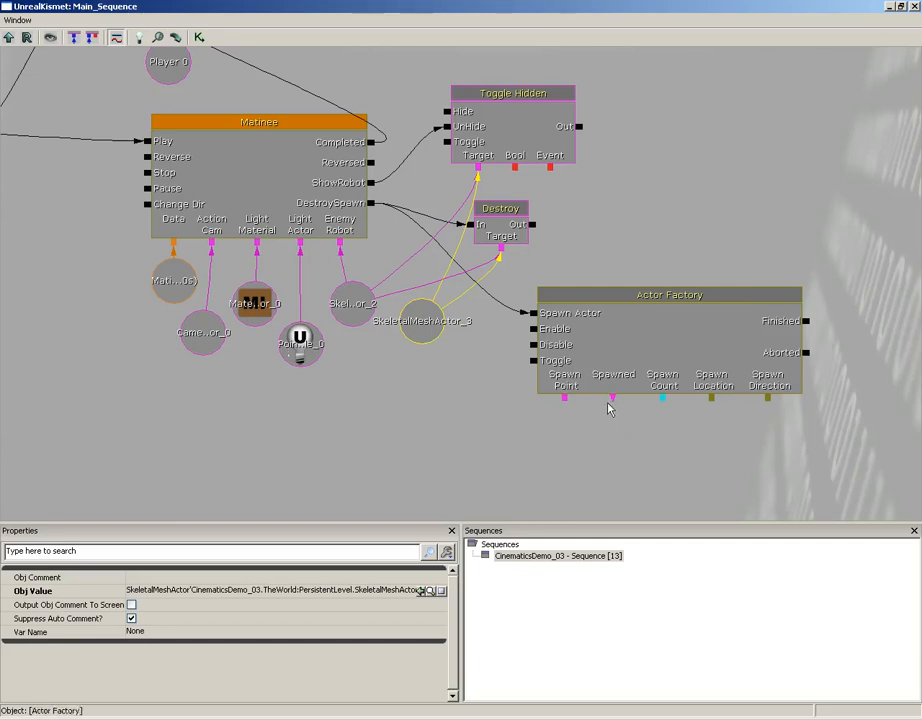
pyautogui.moveTo(463, 380); pyautogui.dragTo(455, 349)
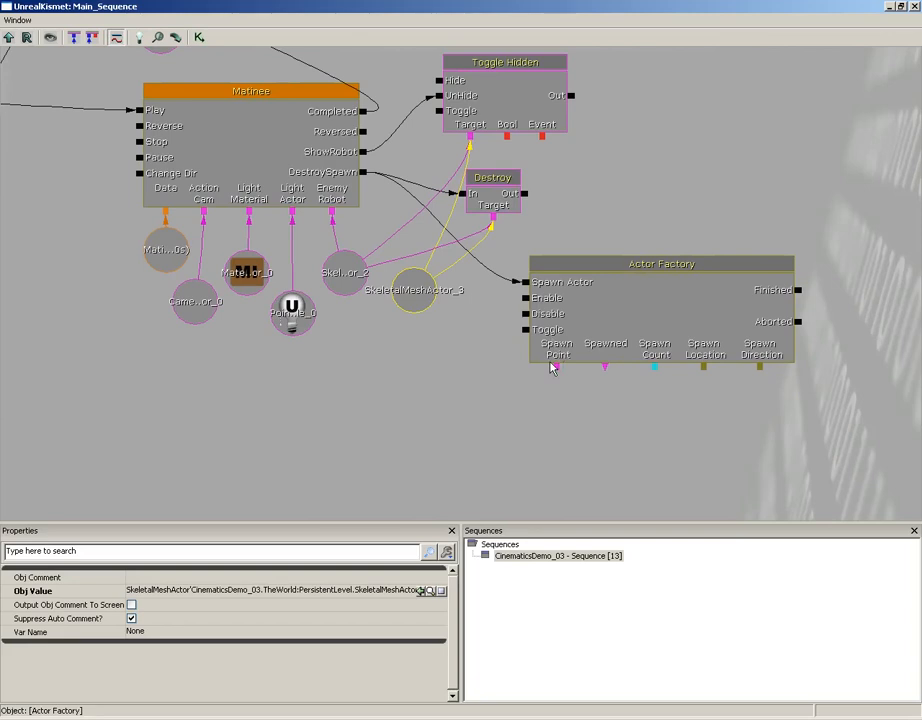
pyautogui.click(612, 322)
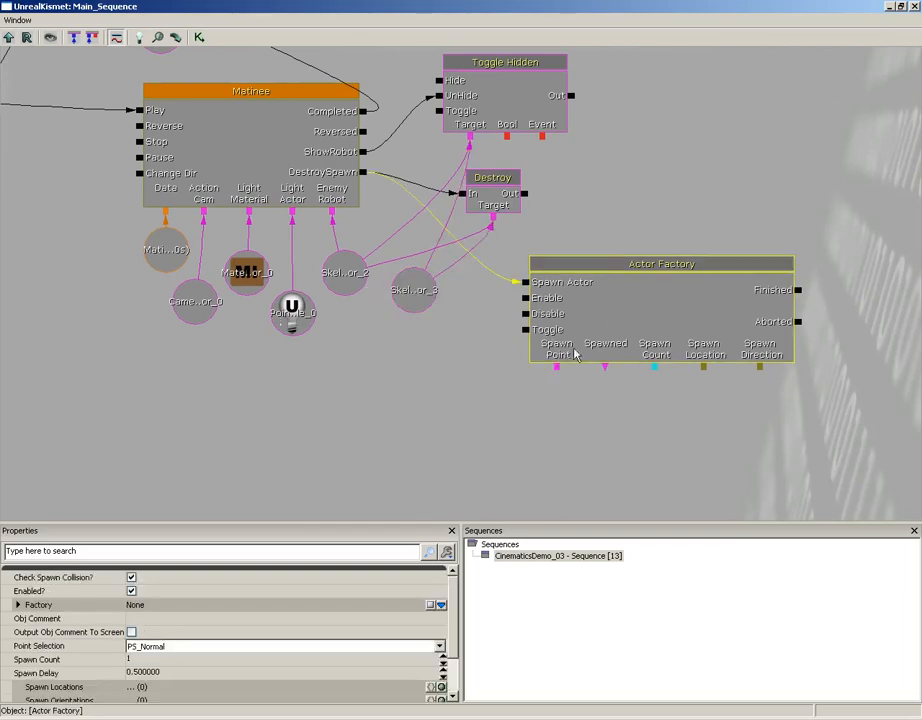
pyautogui.click(916, 8)
pyautogui.moveTo(474, 430)
pyautogui.mouseDown()
pyautogui.moveTo(264, 371)
pyautogui.moveTo(204, 409)
pyautogui.moveTo(456, 404)
pyautogui.moveTo(467, 424)
pyautogui.mouseUp()
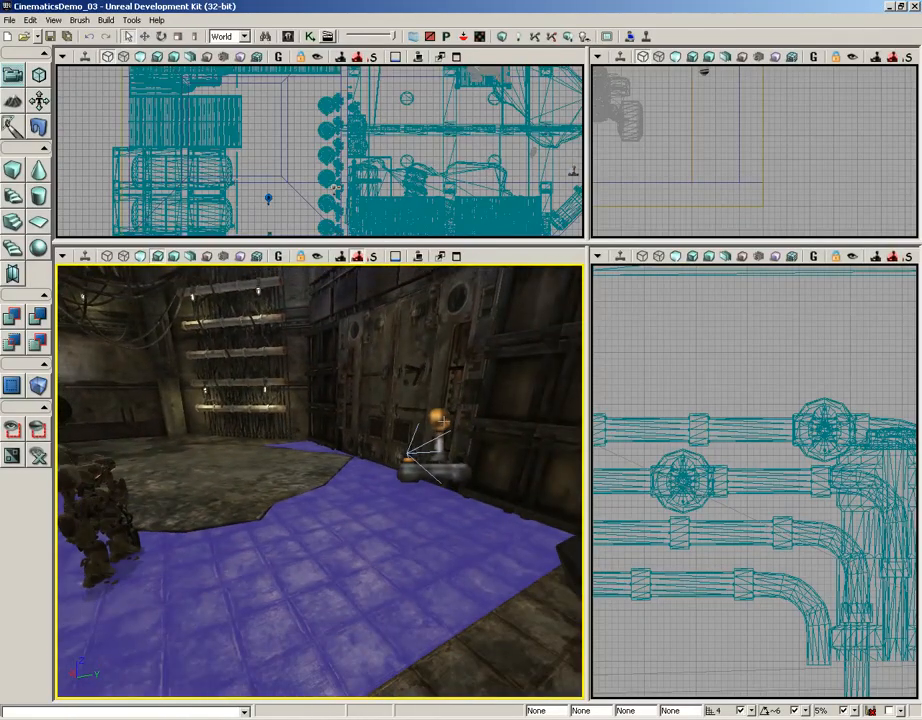
pyautogui.click(440, 425)
pyautogui.moveTo(317, 430); pyautogui.dragTo(122, 548)
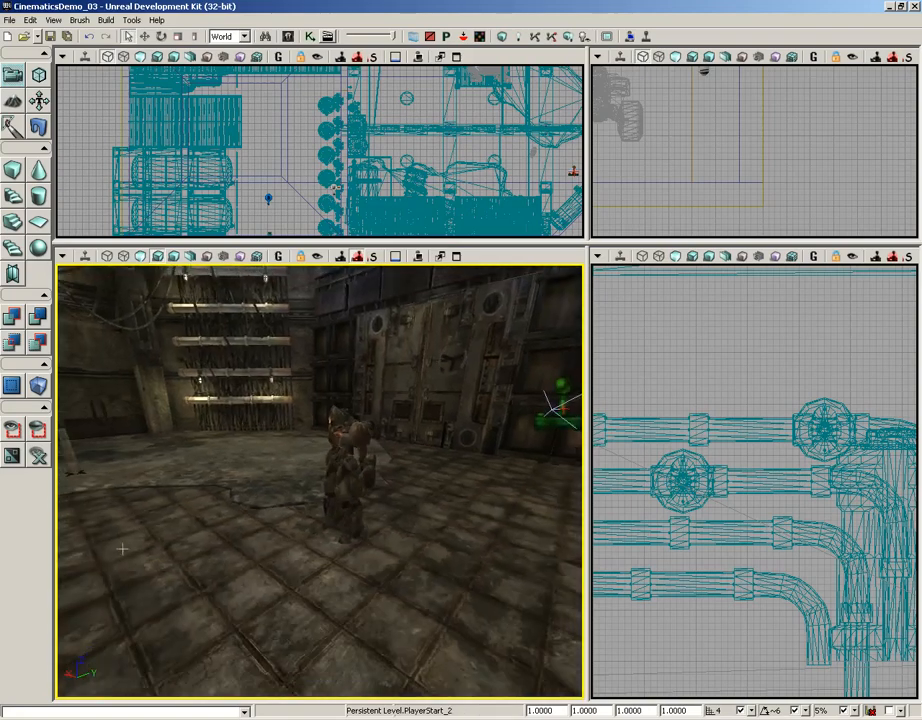
pyautogui.moveTo(284, 593); pyautogui.dragTo(406, 469)
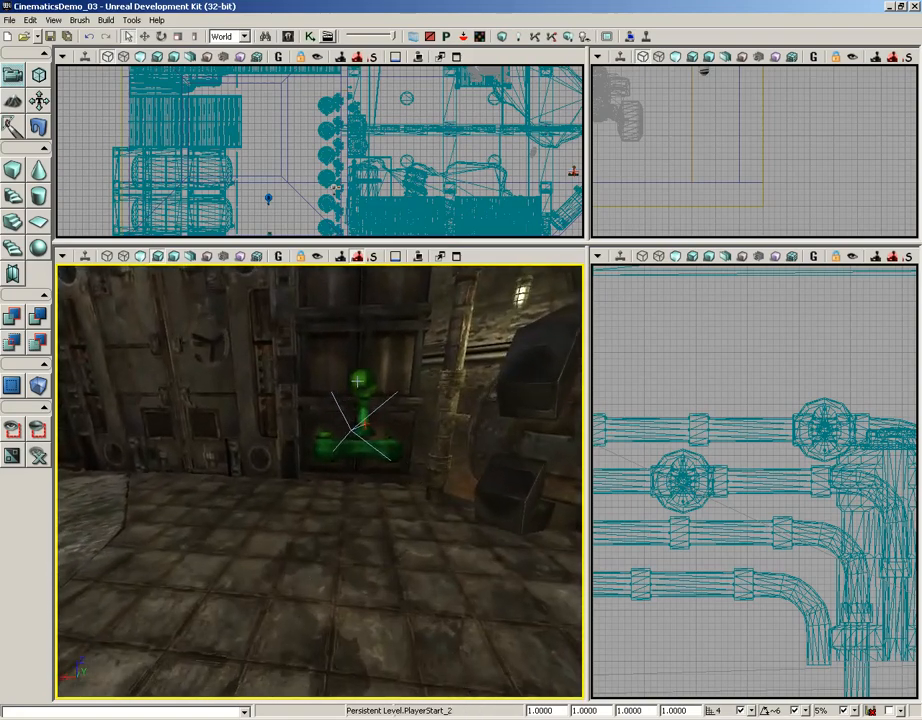
pyautogui.click(310, 36)
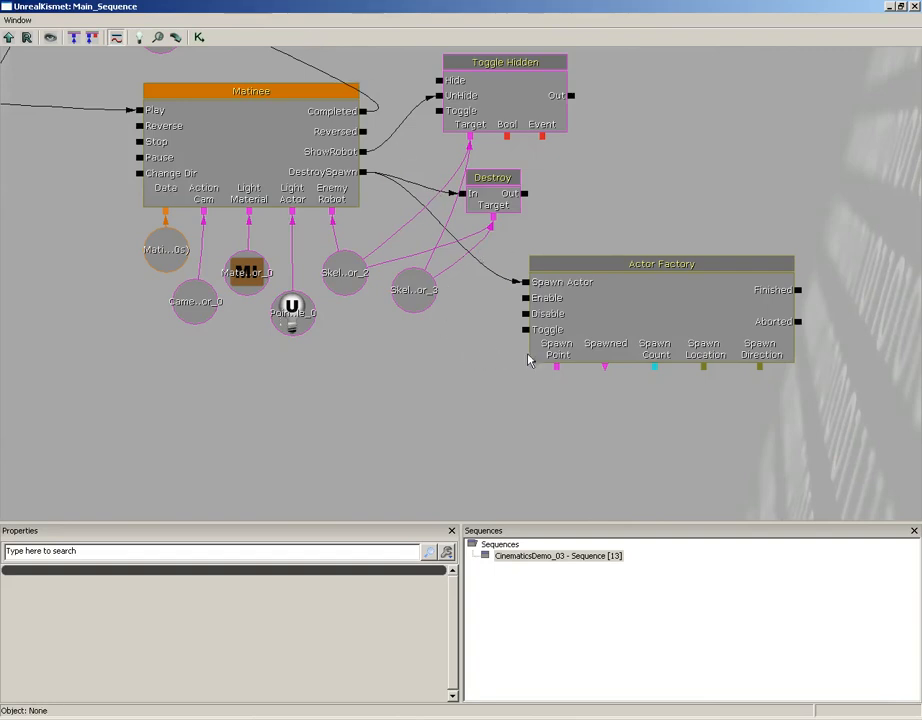
pyautogui.rightClick(557, 371)
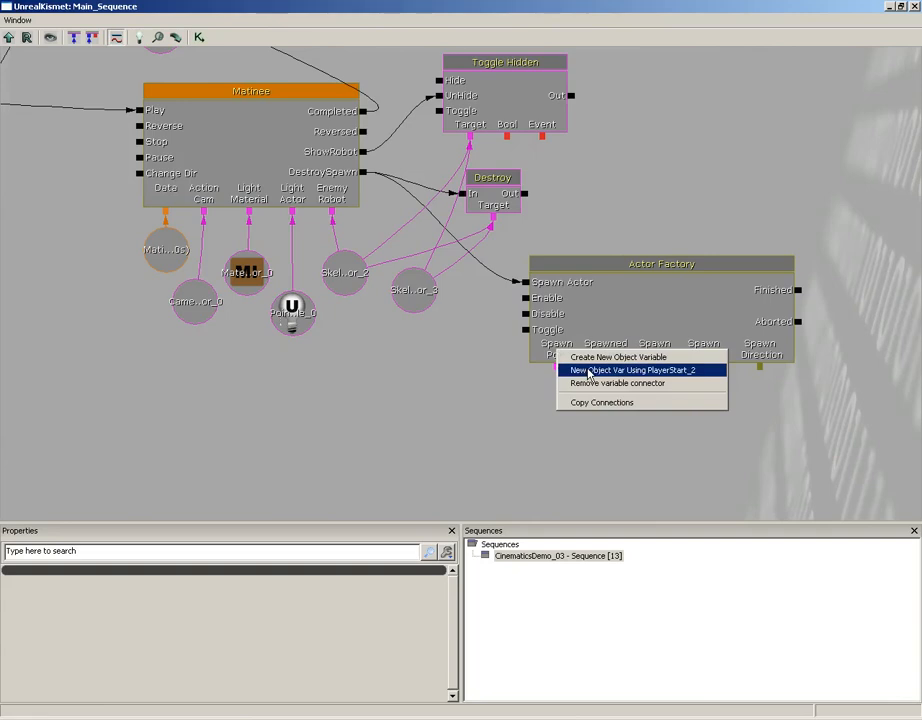
pyautogui.click(589, 371)
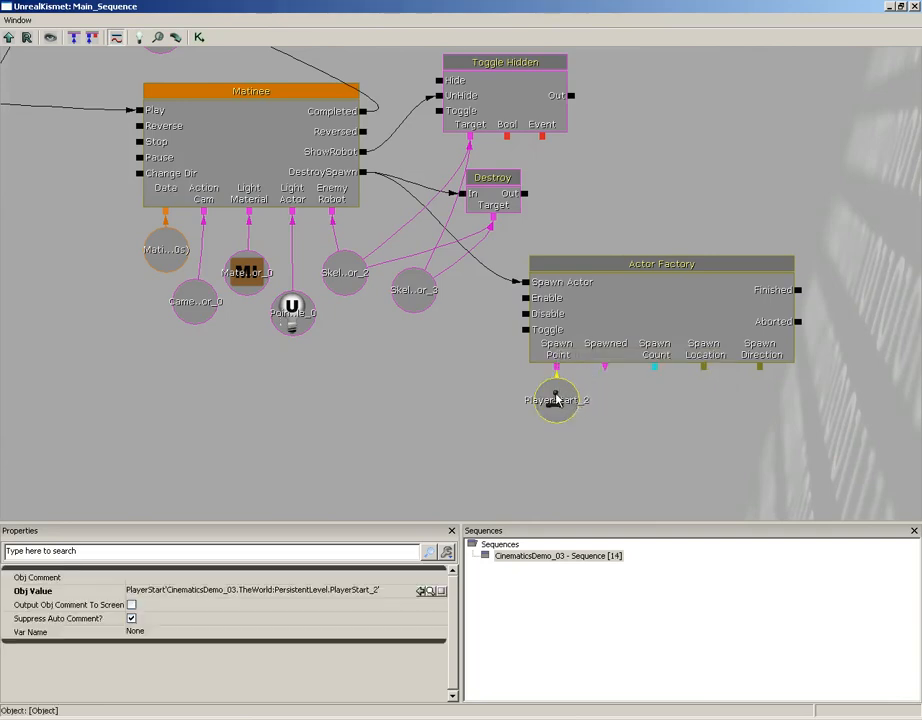
pyautogui.moveTo(573, 403); pyautogui.dragTo(568, 425)
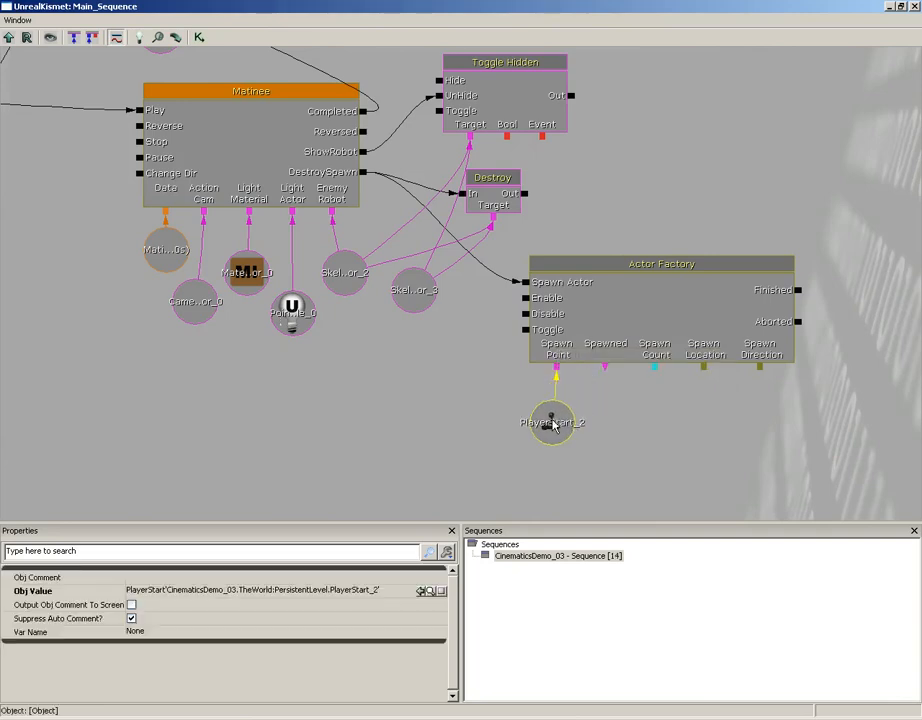
# - Set the Actor Factory action's Factory type to UTActorFactoryAI
pyautogui.click(607, 322)
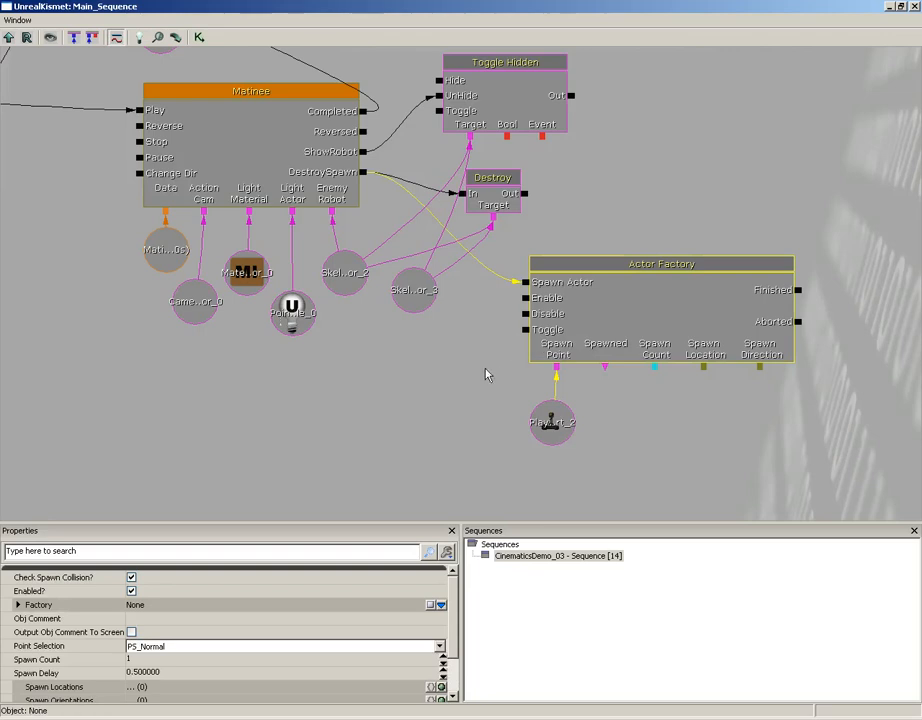
pyautogui.click(19, 605)
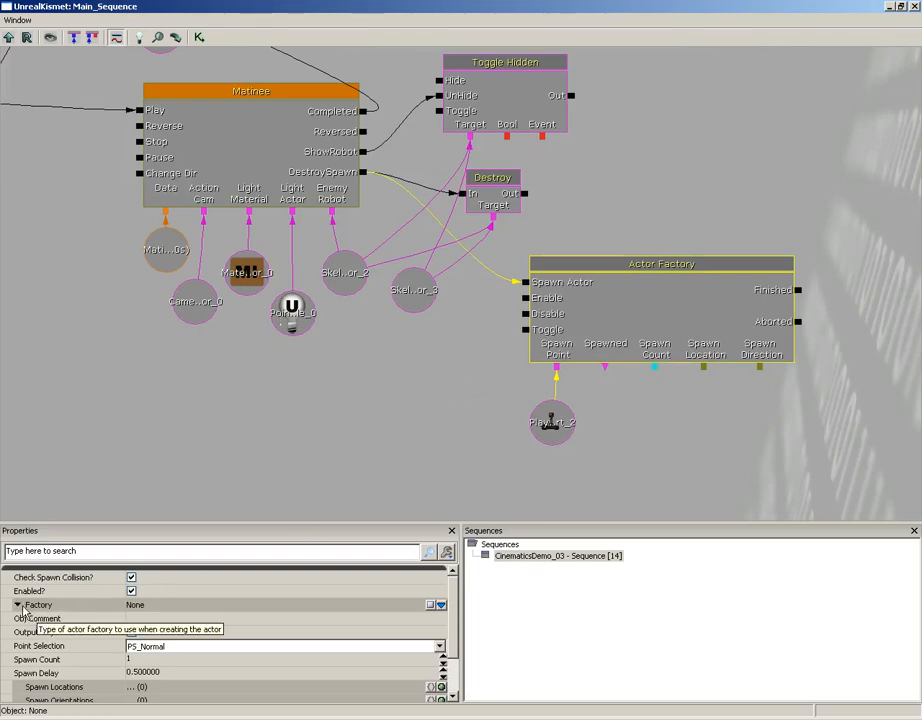
pyautogui.click(20, 607)
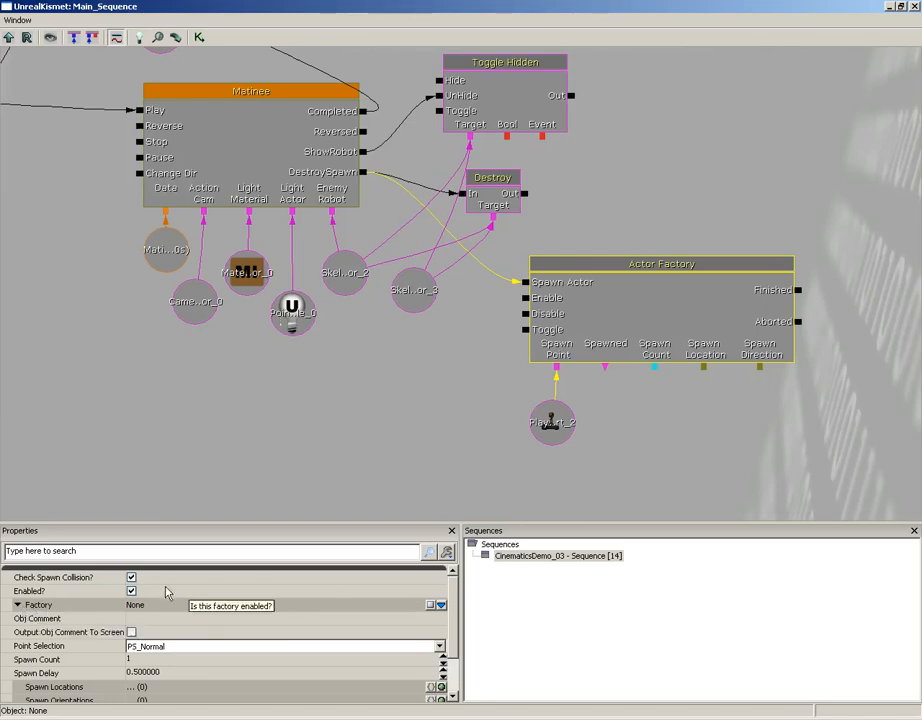
pyautogui.click(441, 606)
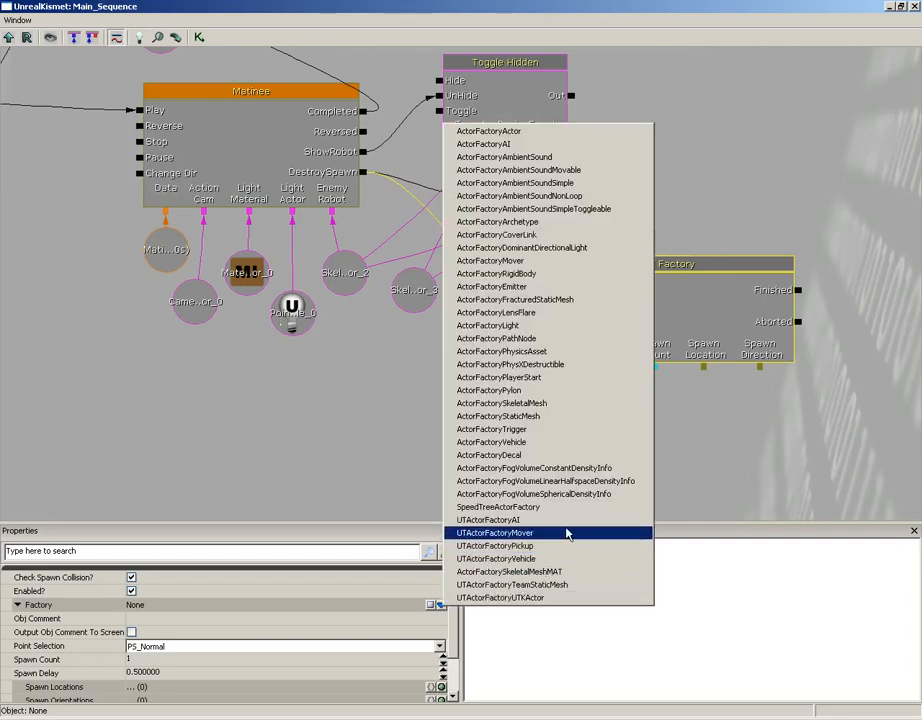
pyautogui.click(485, 520)
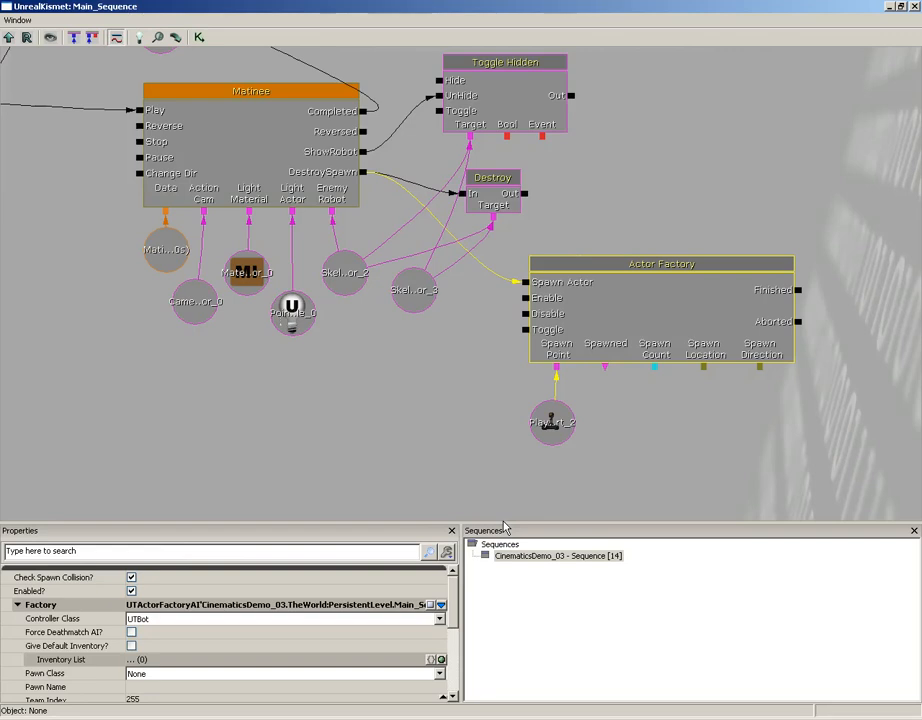
# - Keep the AI factory's Controller Class as UTBot, enable Force Deathmatch AI, and set Pawn Class to UTPawn
pyautogui.scroll(-2, 455, 597)
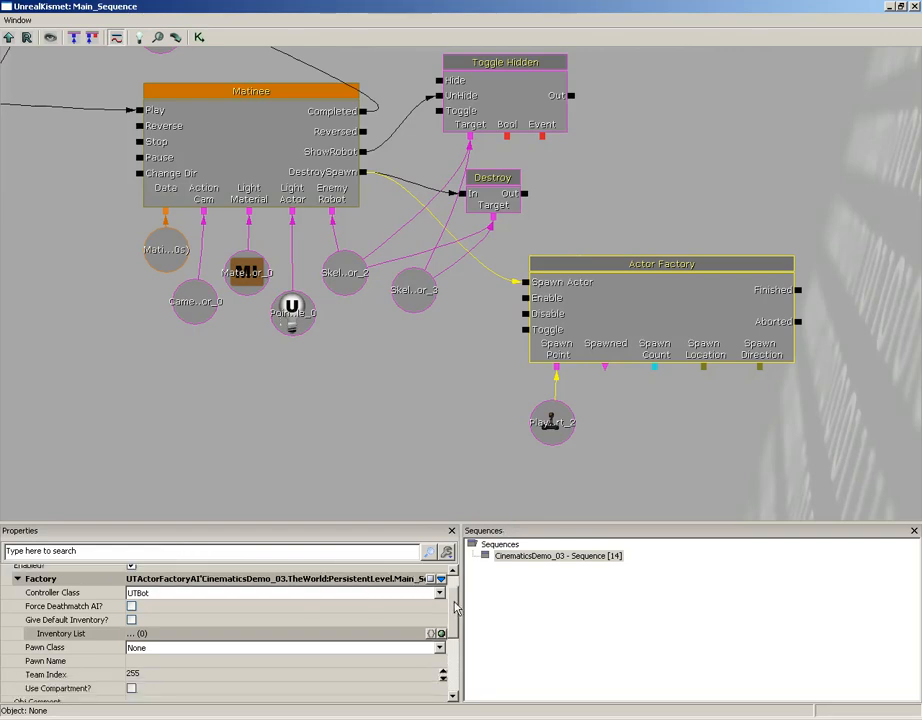
pyautogui.click(178, 584)
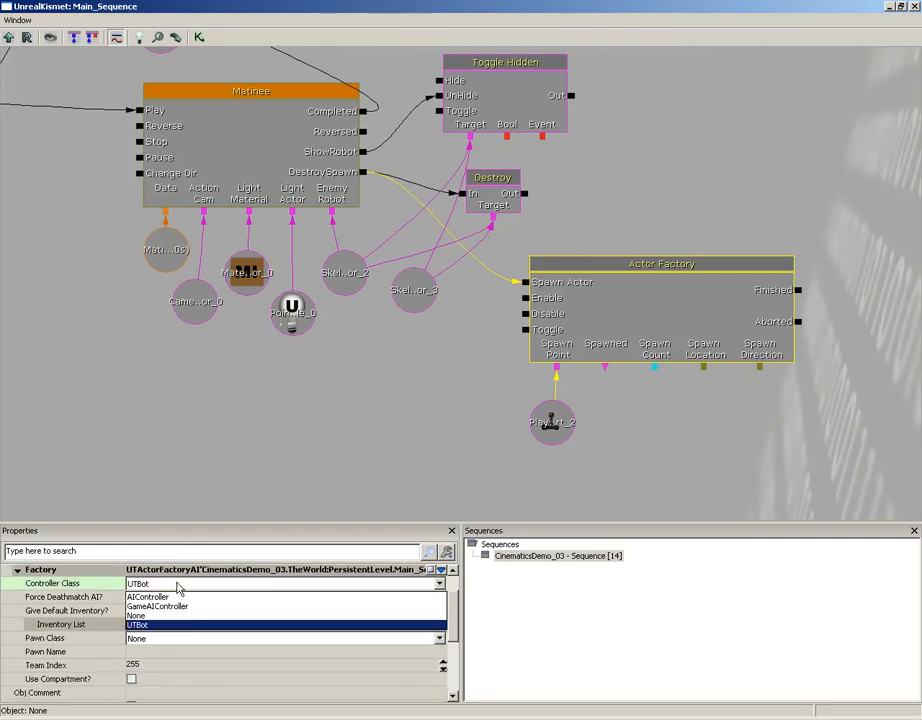
pyautogui.click(158, 625)
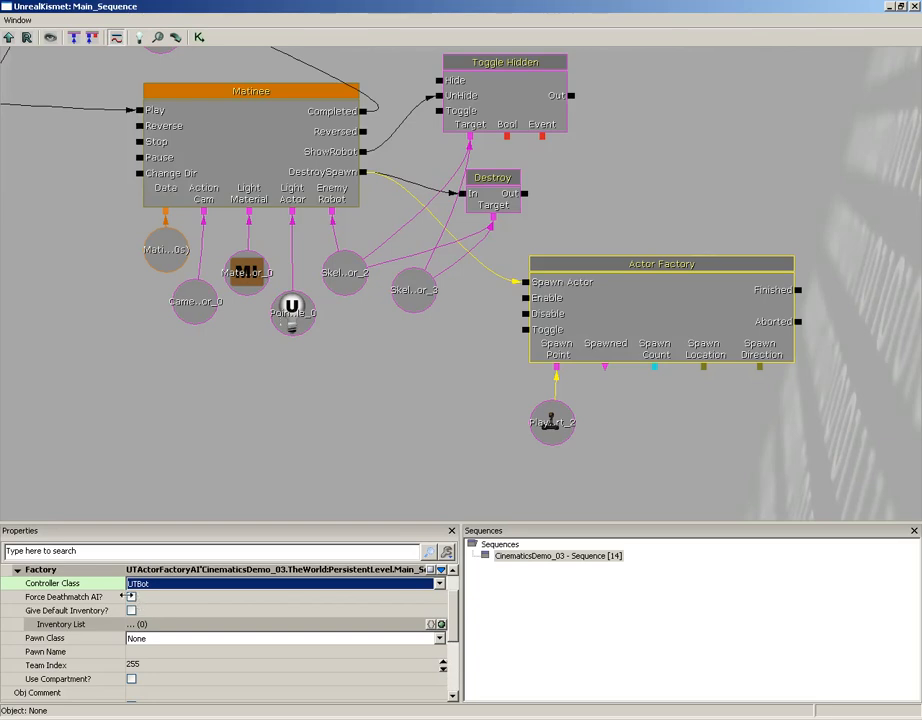
pyautogui.click(130, 596)
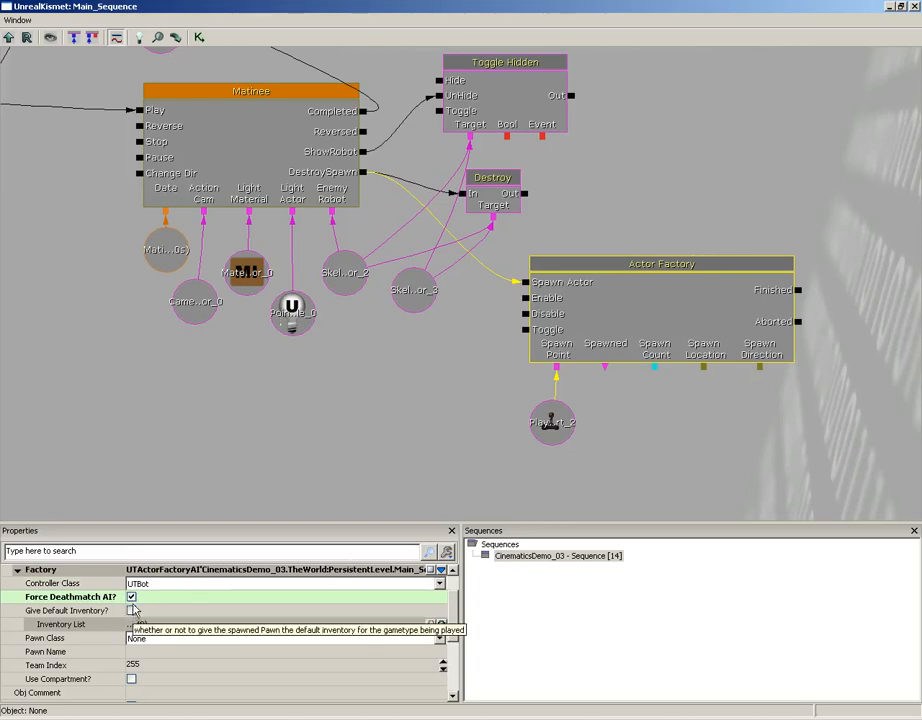
pyautogui.click(192, 641)
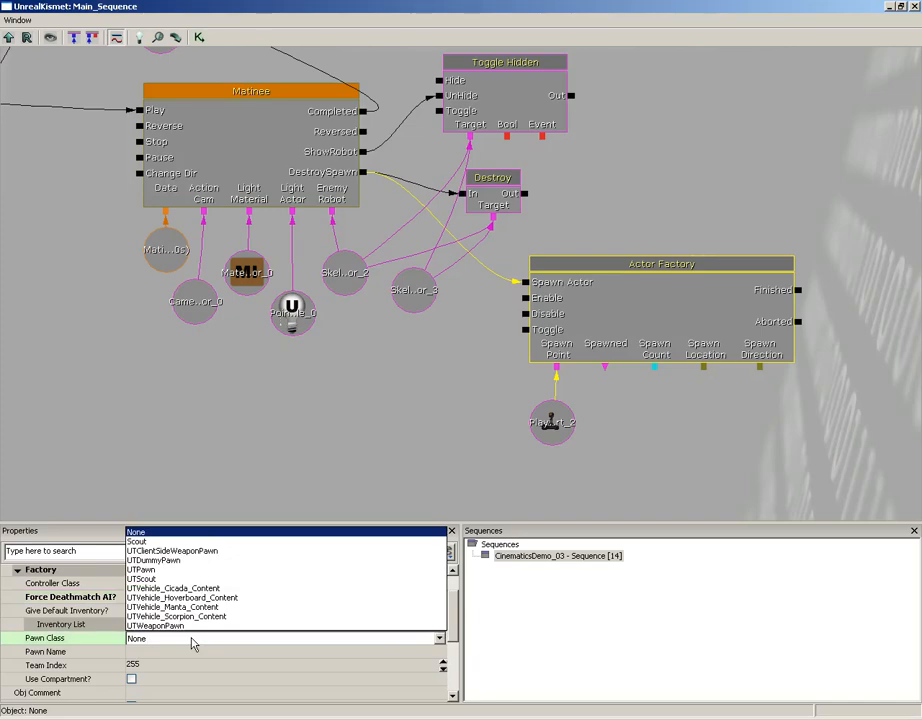
pyautogui.click(165, 570)
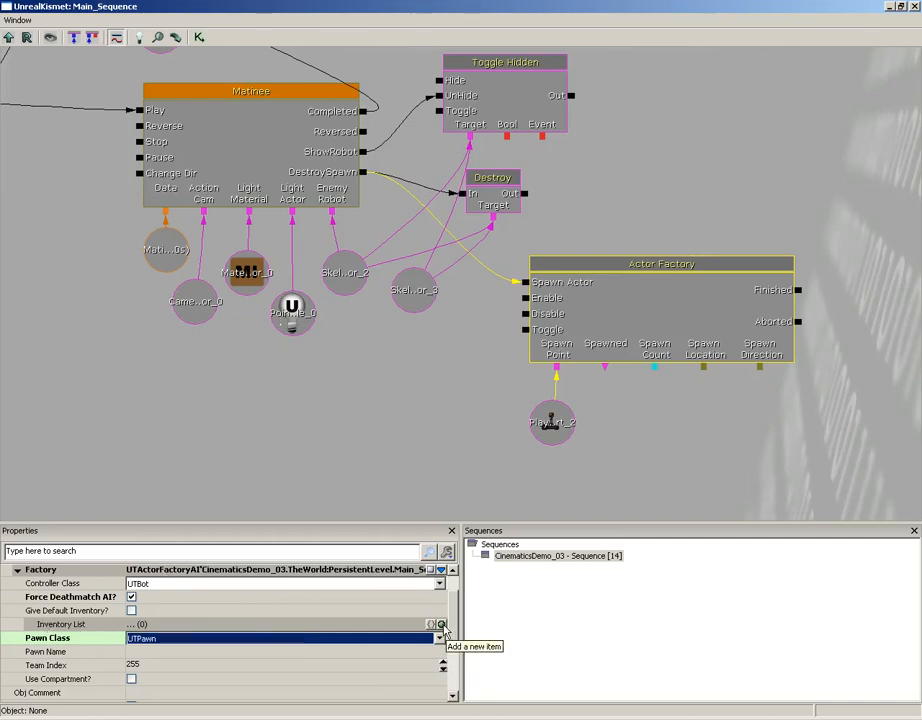
# - Add one Inventory List item to the AI factory, set it to UTWeap_LinkGun, and close Kismet
pyautogui.click(441, 624)
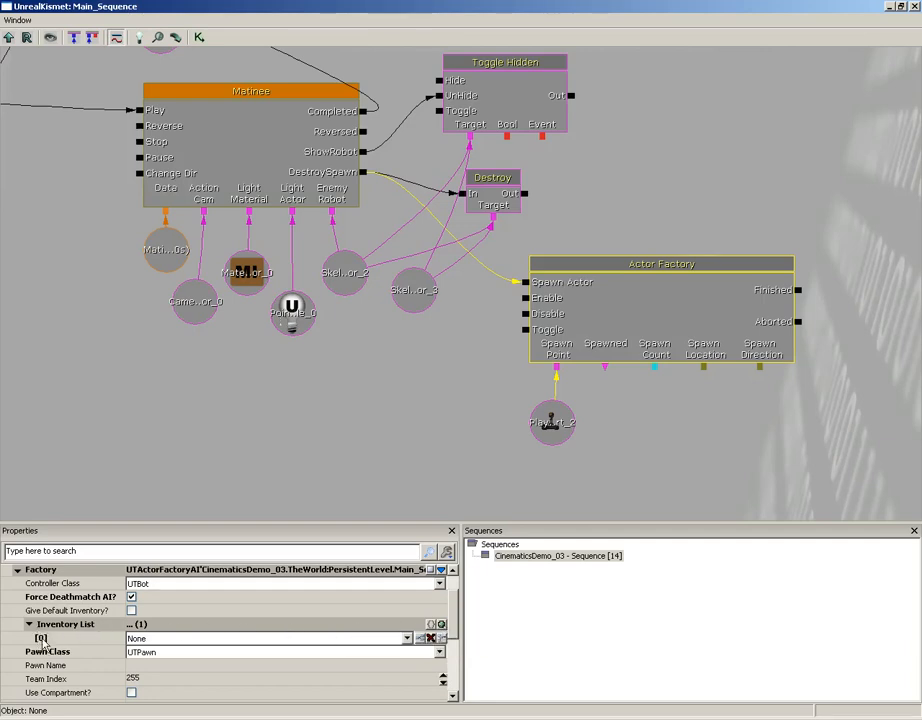
pyautogui.click(160, 640)
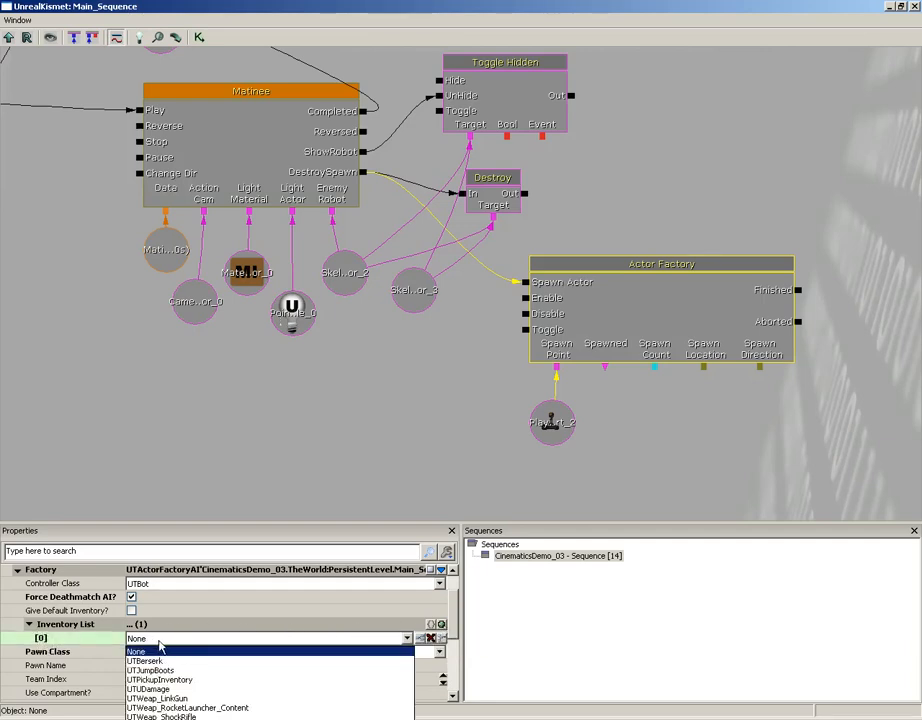
pyautogui.click(185, 699)
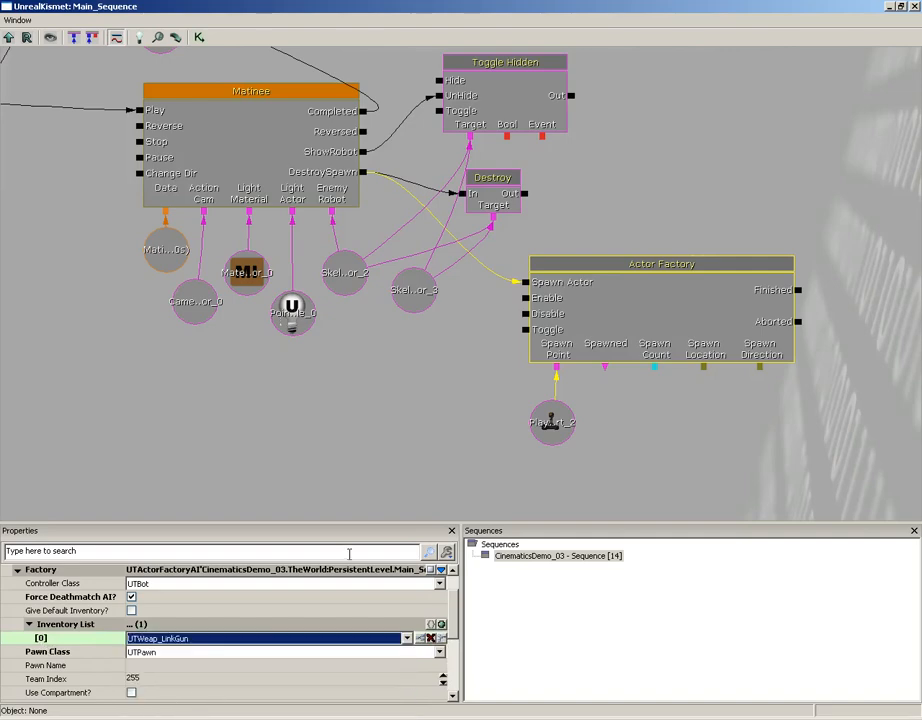
pyautogui.click(523, 372)
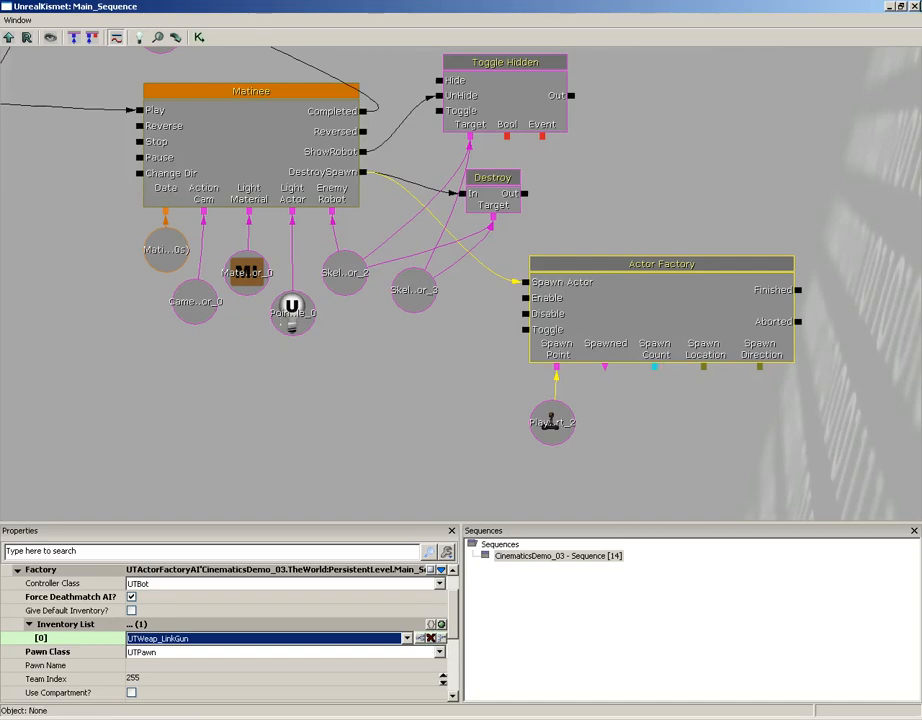
pyautogui.click(915, 7)
# - Play-test the level in the editor, walking through the dark doorway to trigger the cinematic and face the spawned enemy bot
pyautogui.moveTo(389, 544); pyautogui.dragTo(115, 540, button='right')
pyautogui.click(646, 37)
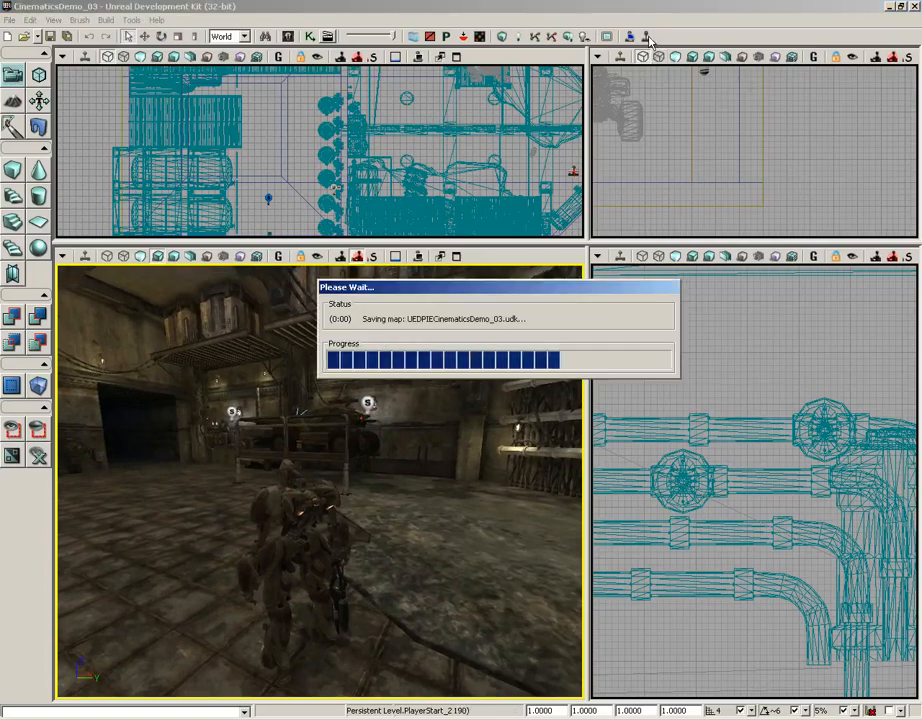
pyautogui.press('w')
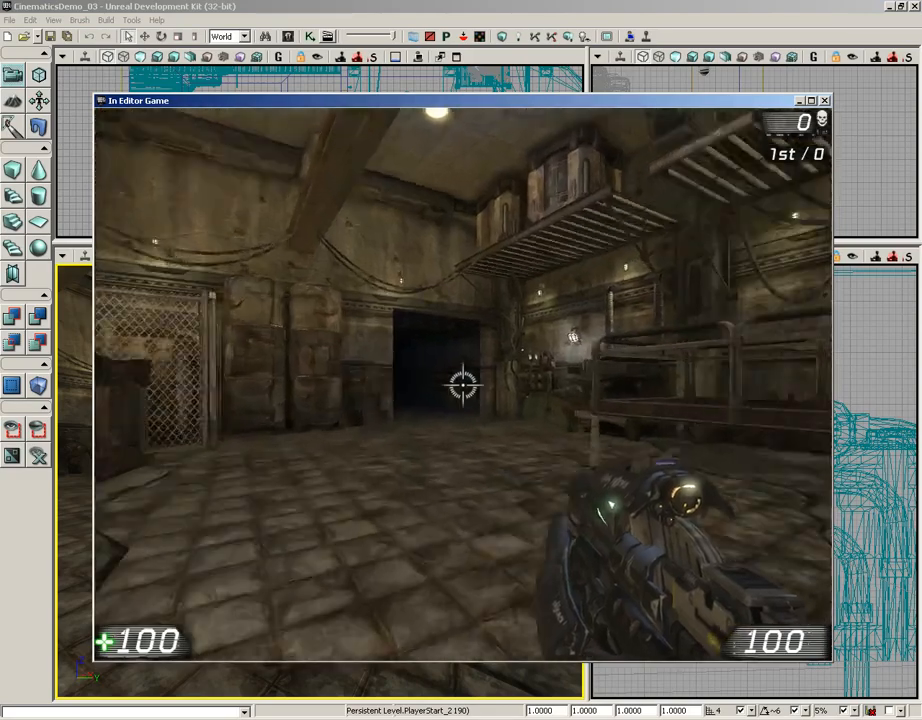
pyautogui.press('w')
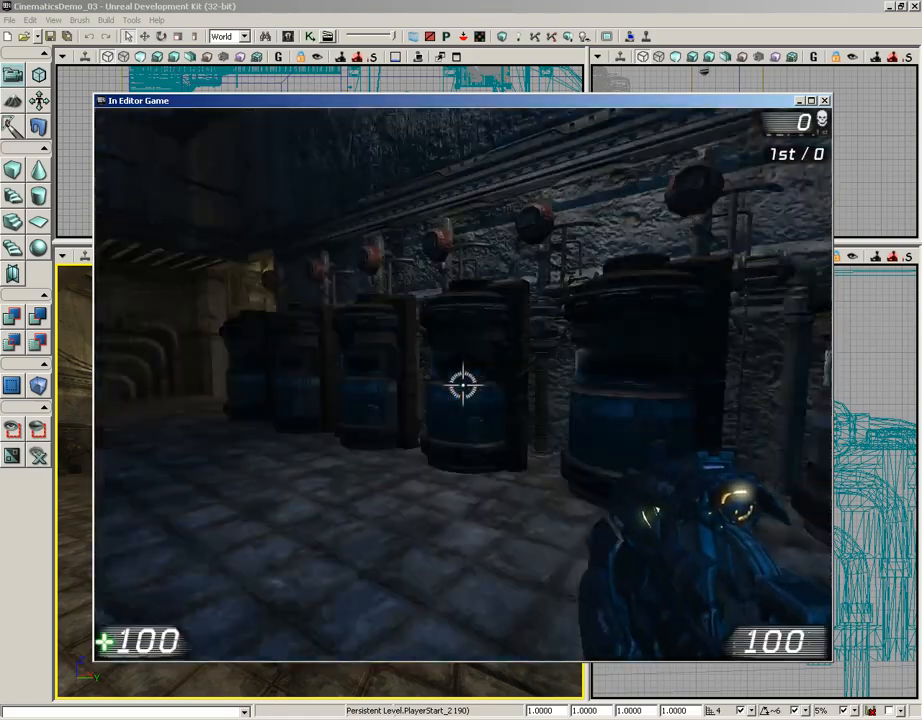
pyautogui.press('w')
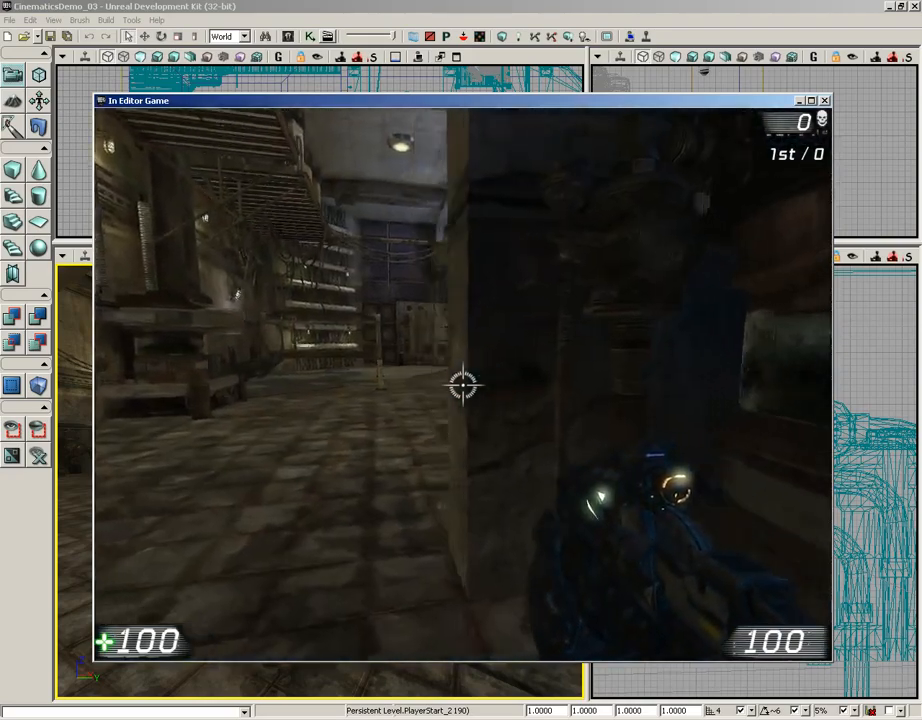
pyautogui.press('s')
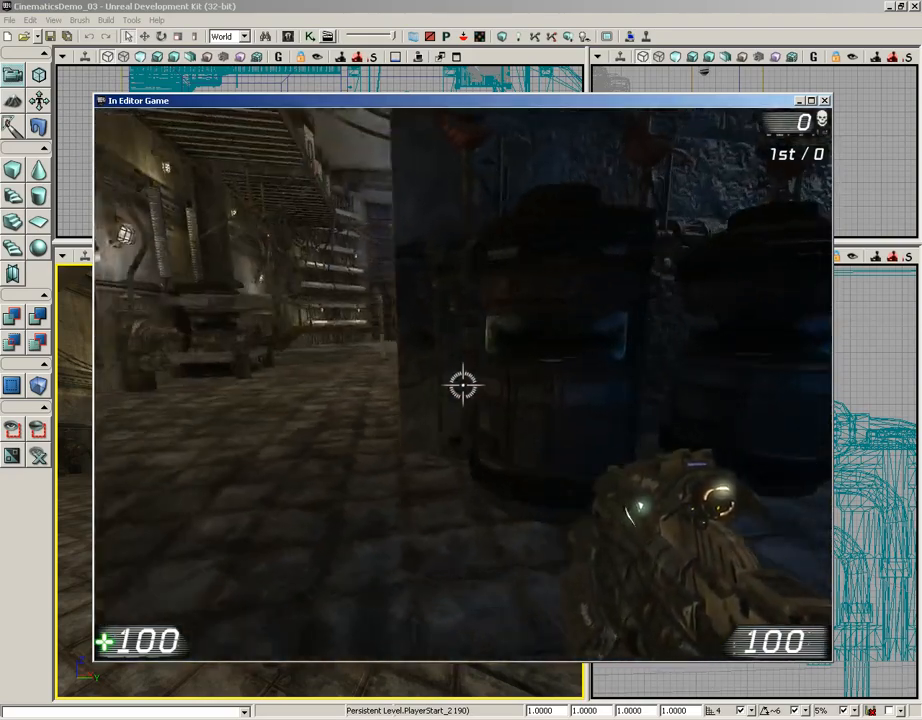
pyautogui.press('a')
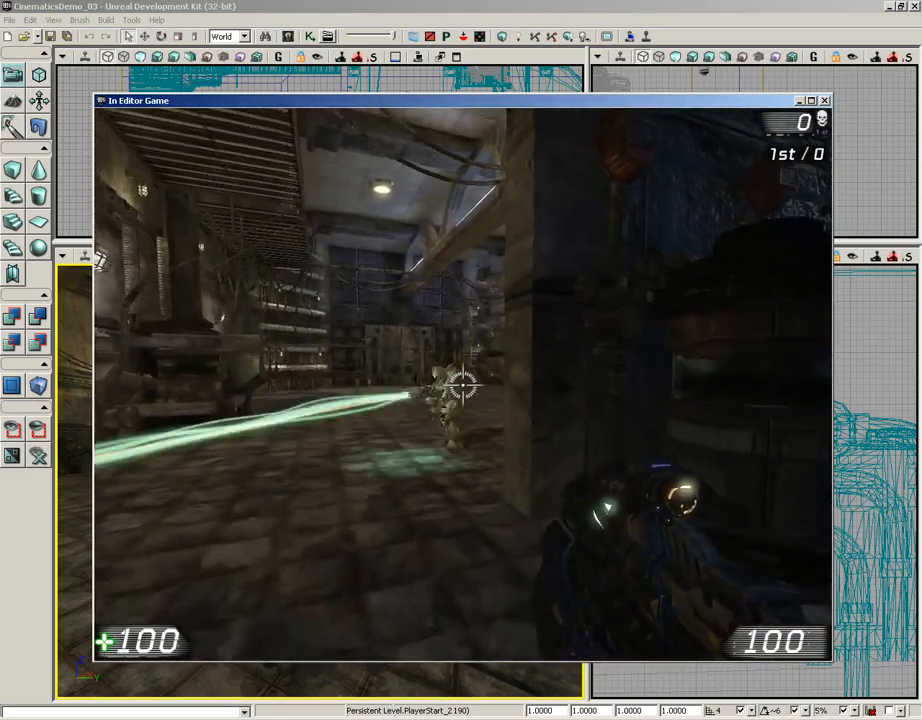
# - Fight the spawned bot in the play test, dodging and shooting it with the Link Gun
pyautogui.click(462, 385)
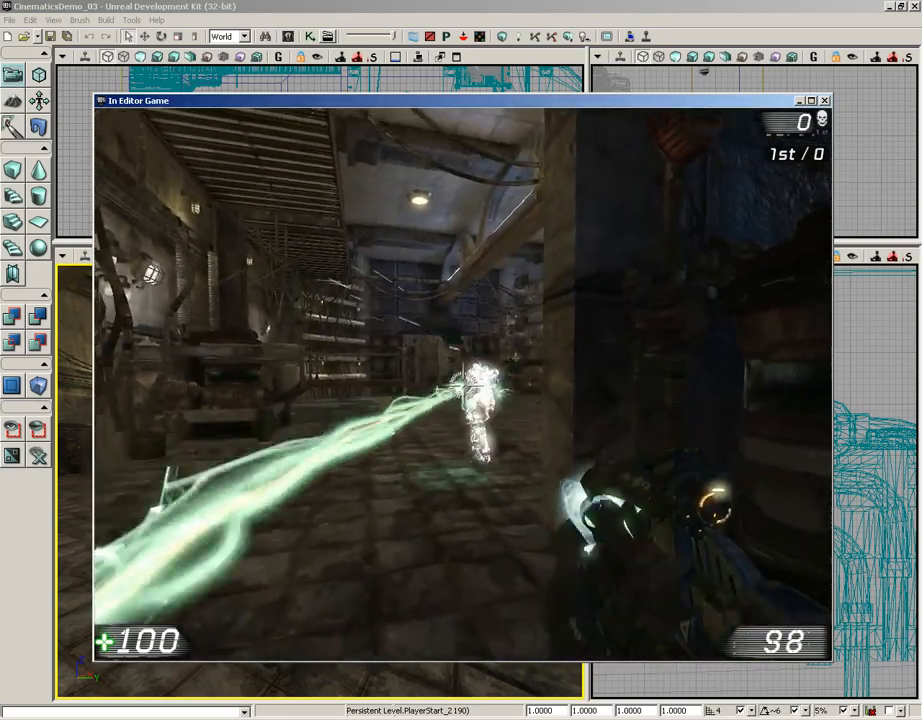
pyautogui.press('d')
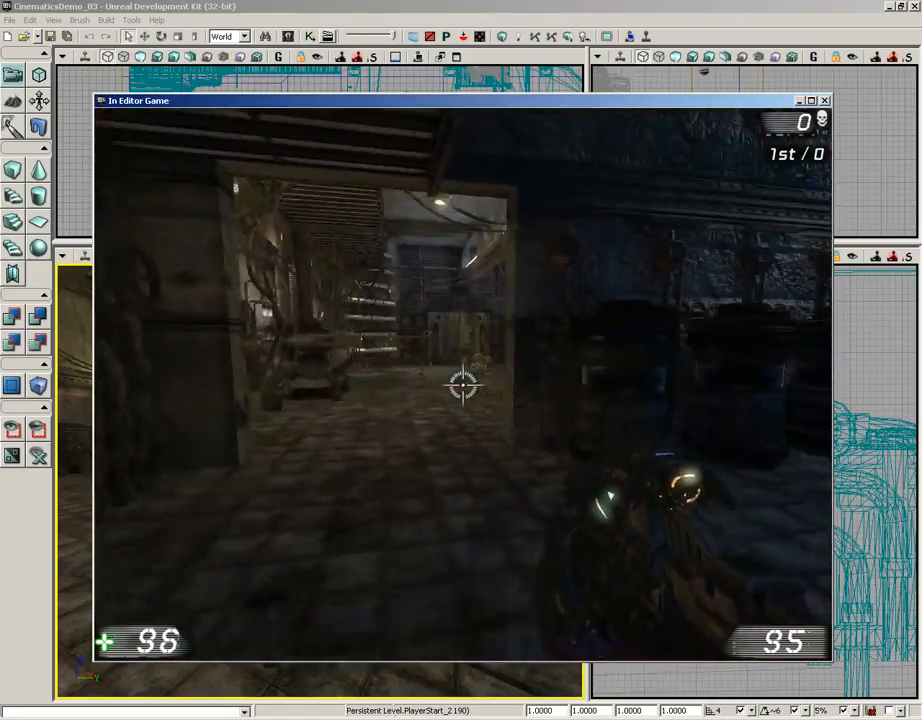
pyautogui.click(462, 385)
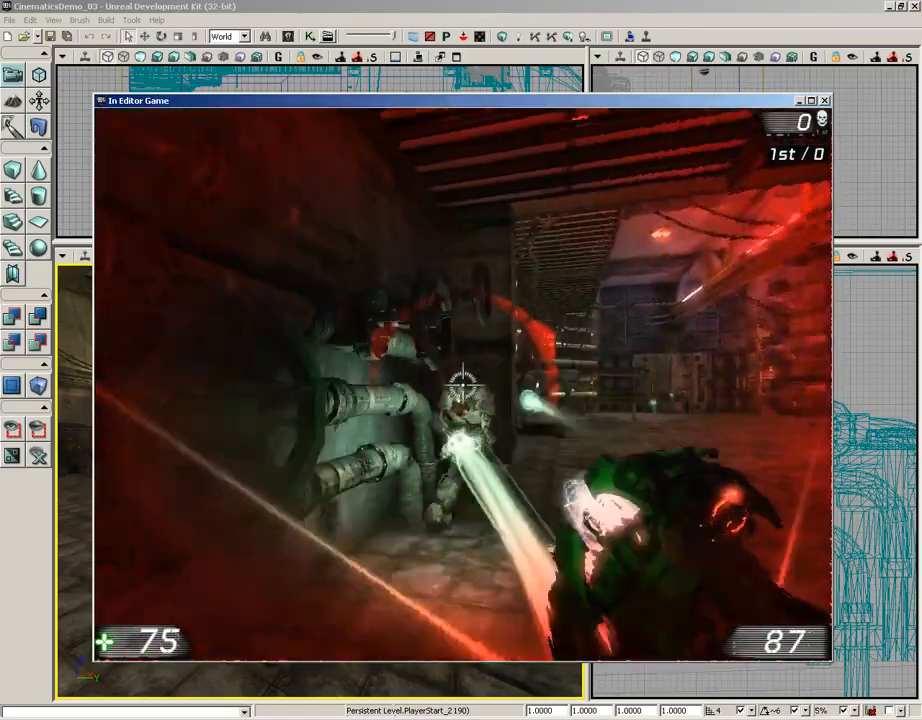
pyautogui.click(462, 381)
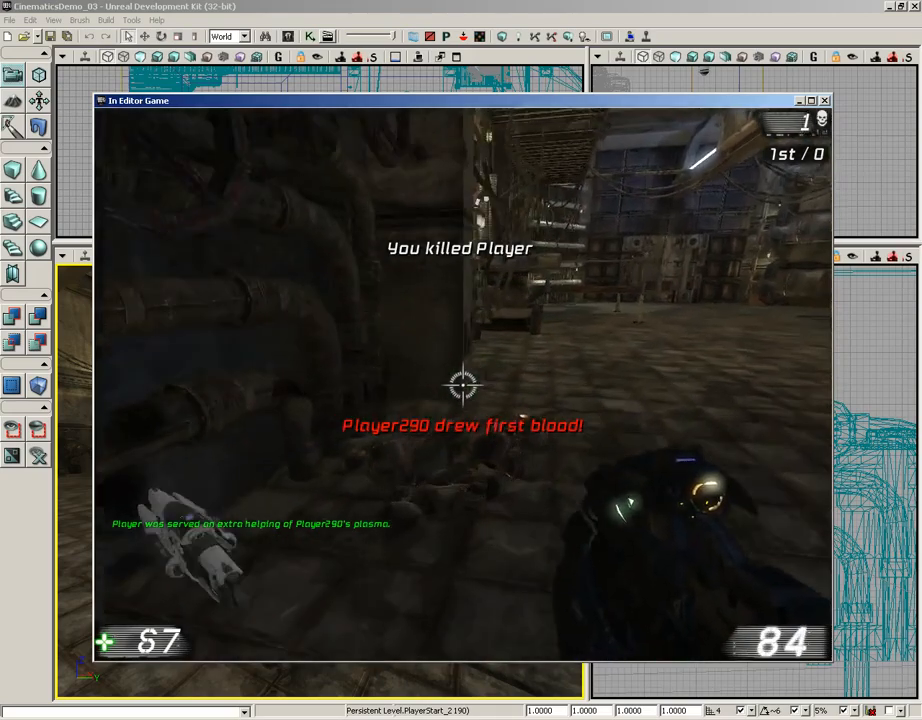
# - Approach the bot's remains, switch to the Physics Gun to try it there, and end the play test
pyautogui.press('w')
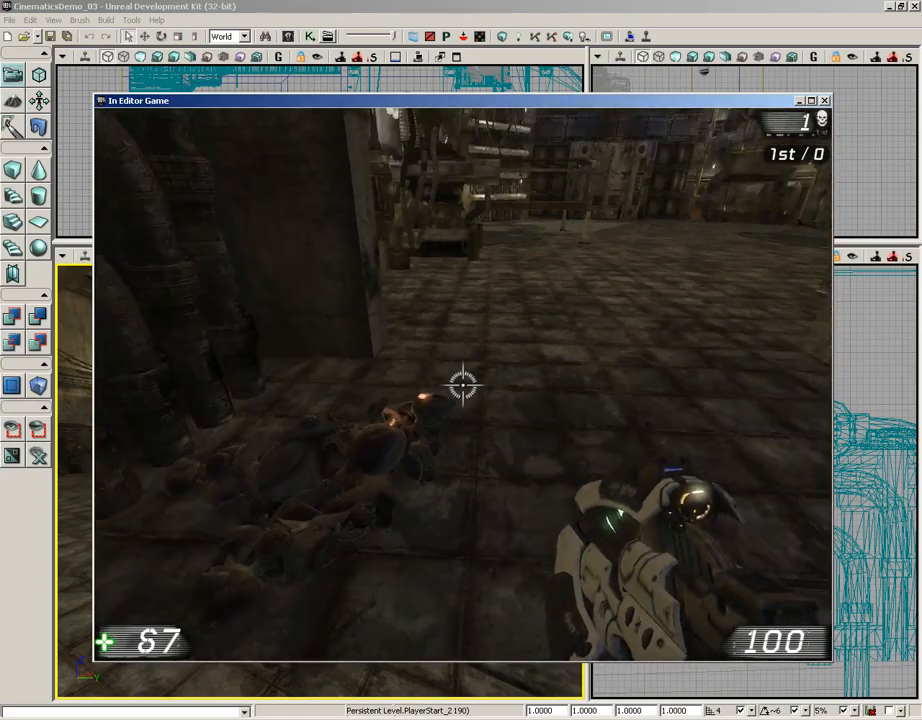
pyautogui.press('1')
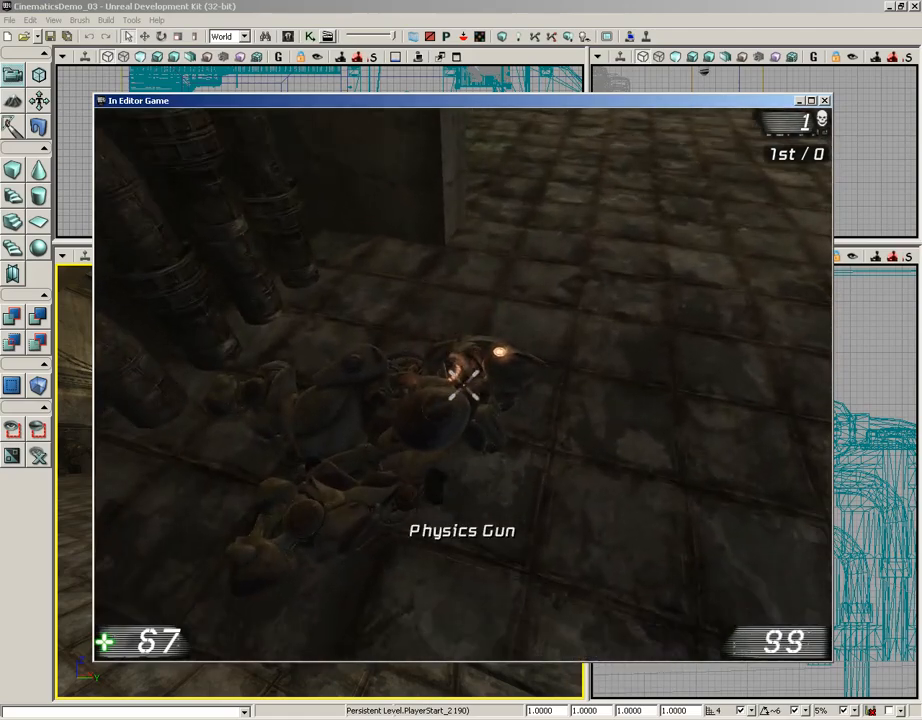
pyautogui.moveTo(463, 385); pyautogui.dragTo(463, 385, button='right')
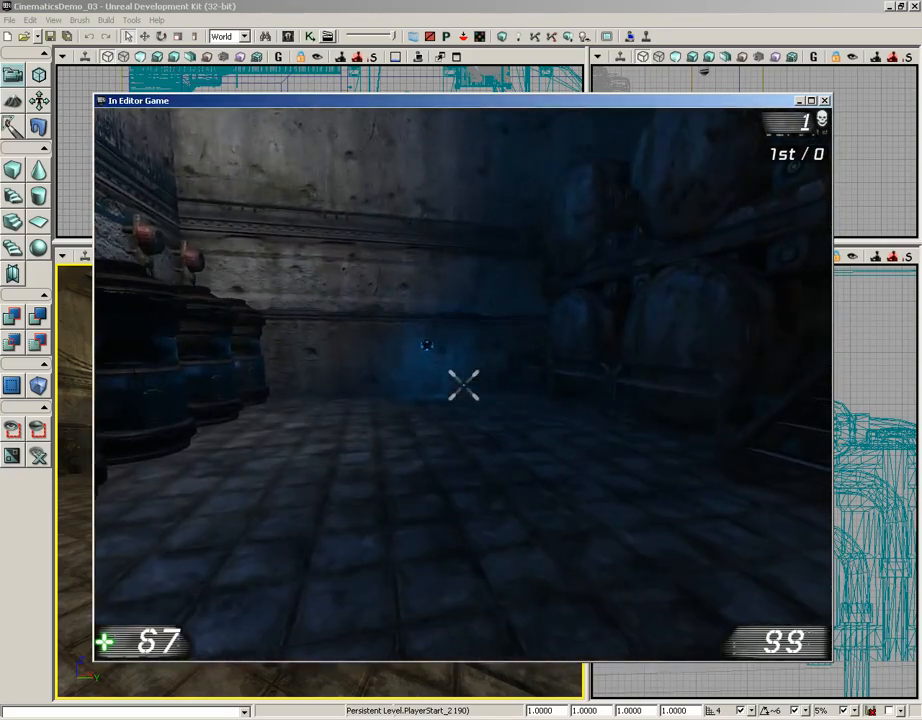
pyautogui.press('Escape')
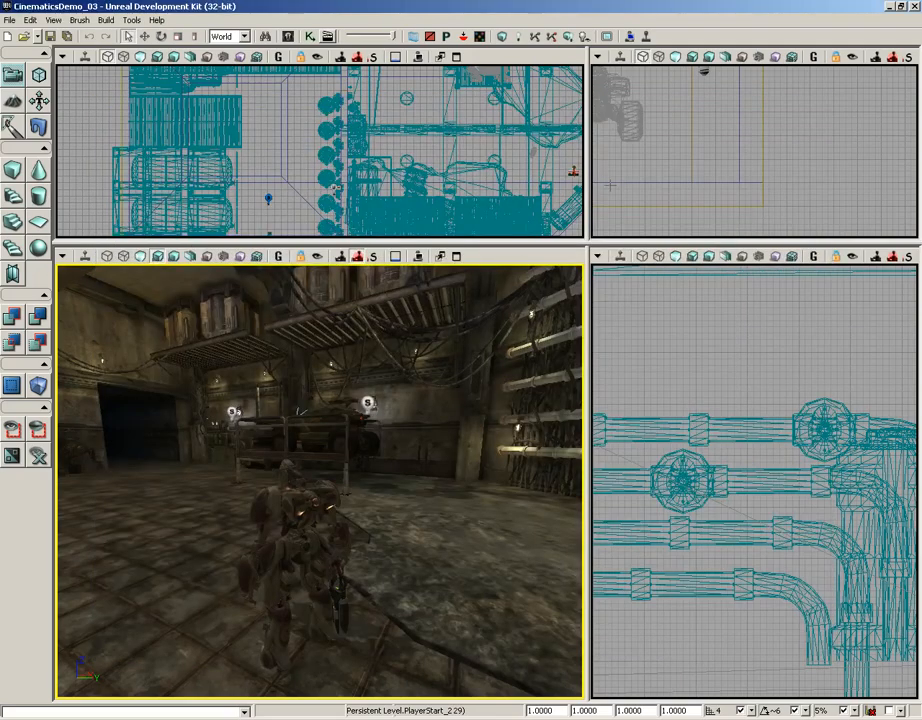